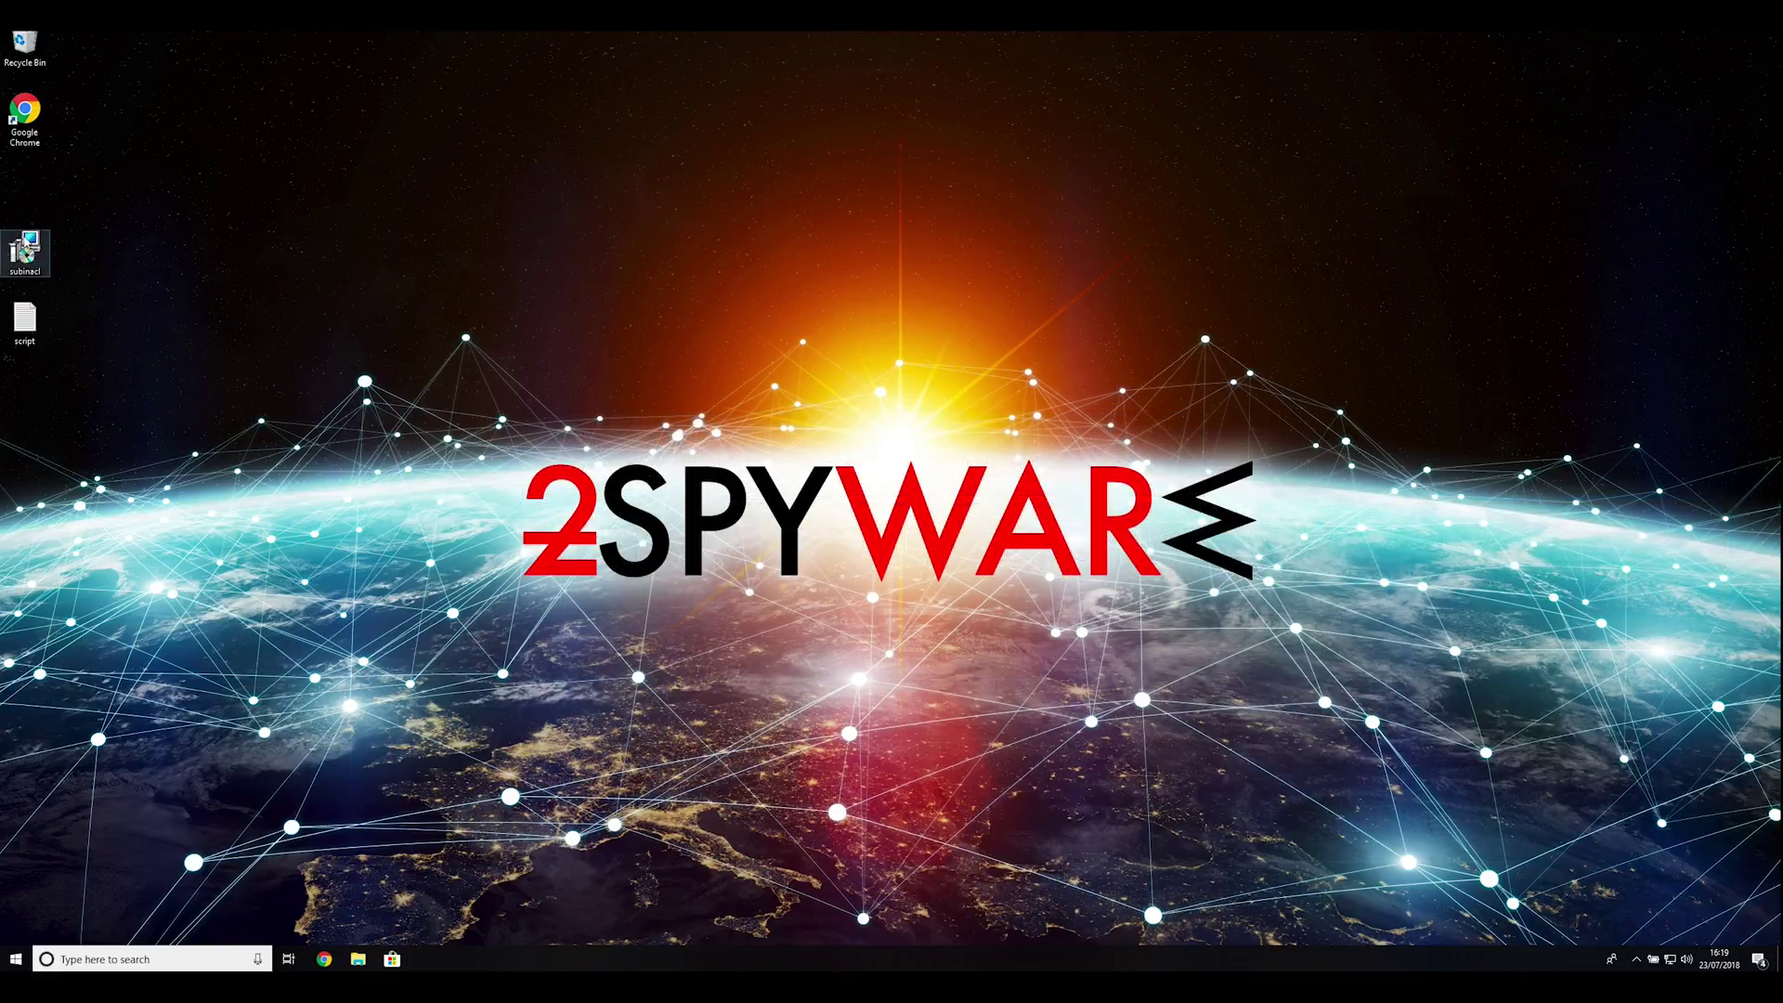
- Launch the subinacl installer and accept its licence agreement
double_click(46, 256)
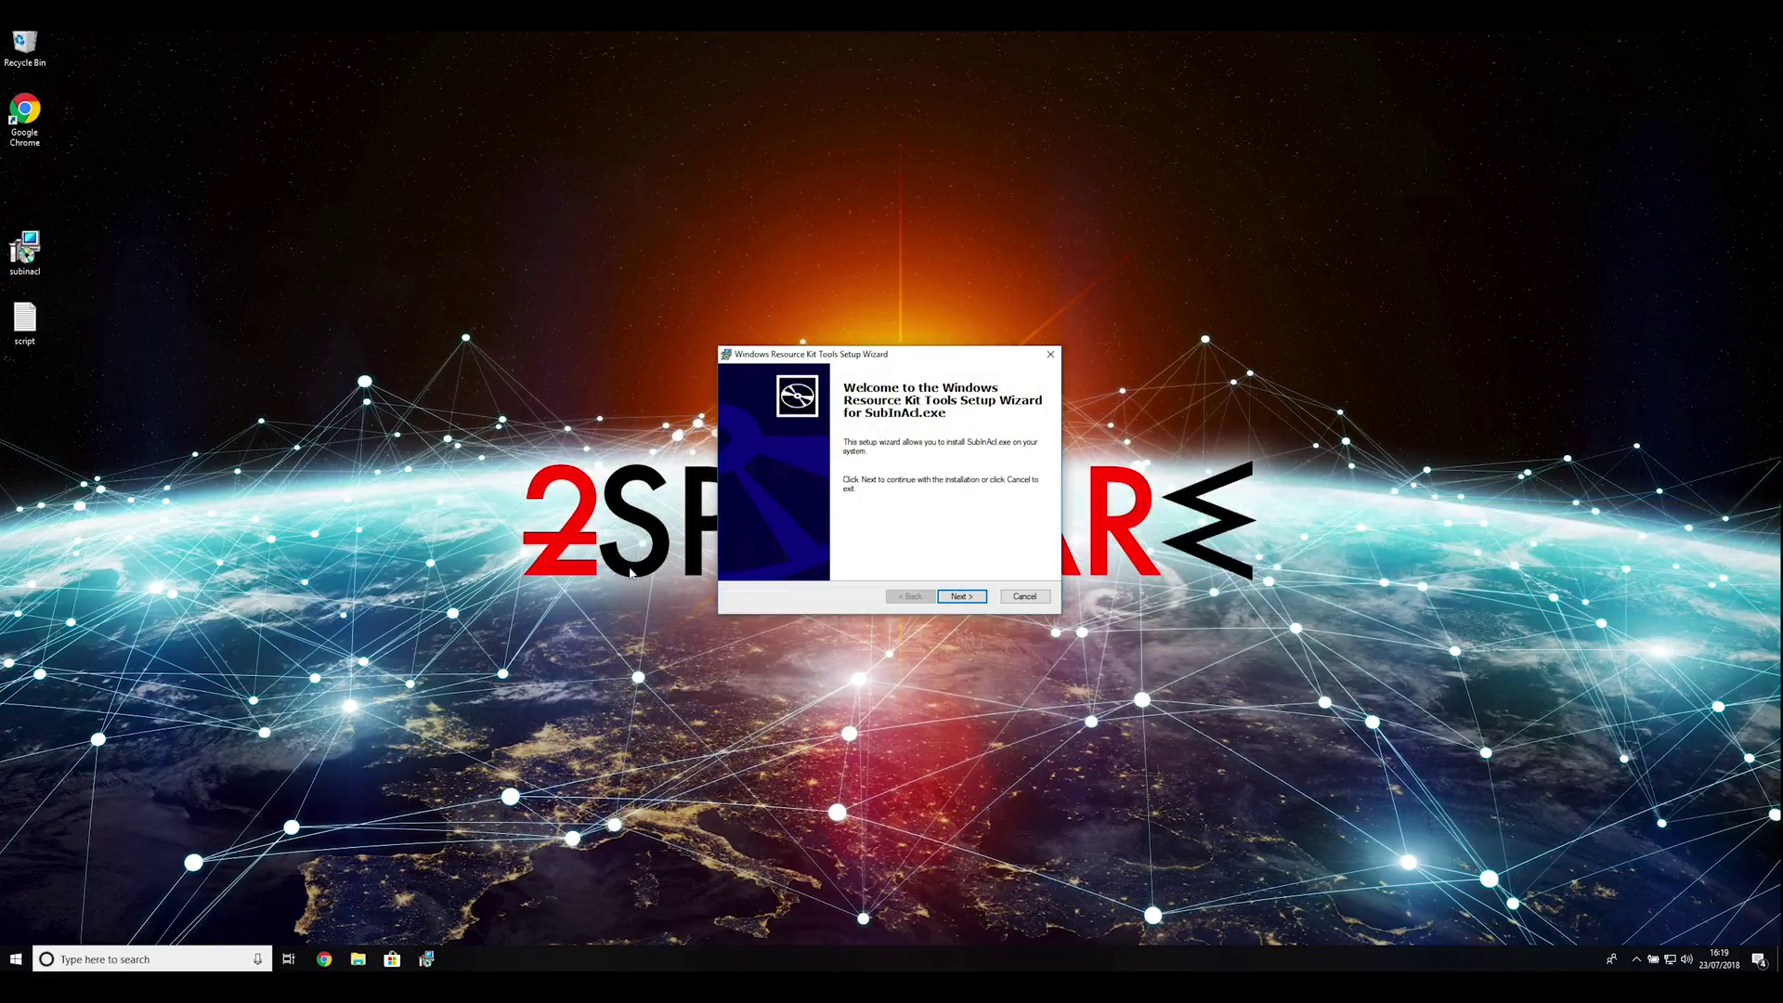
left_click(963, 599)
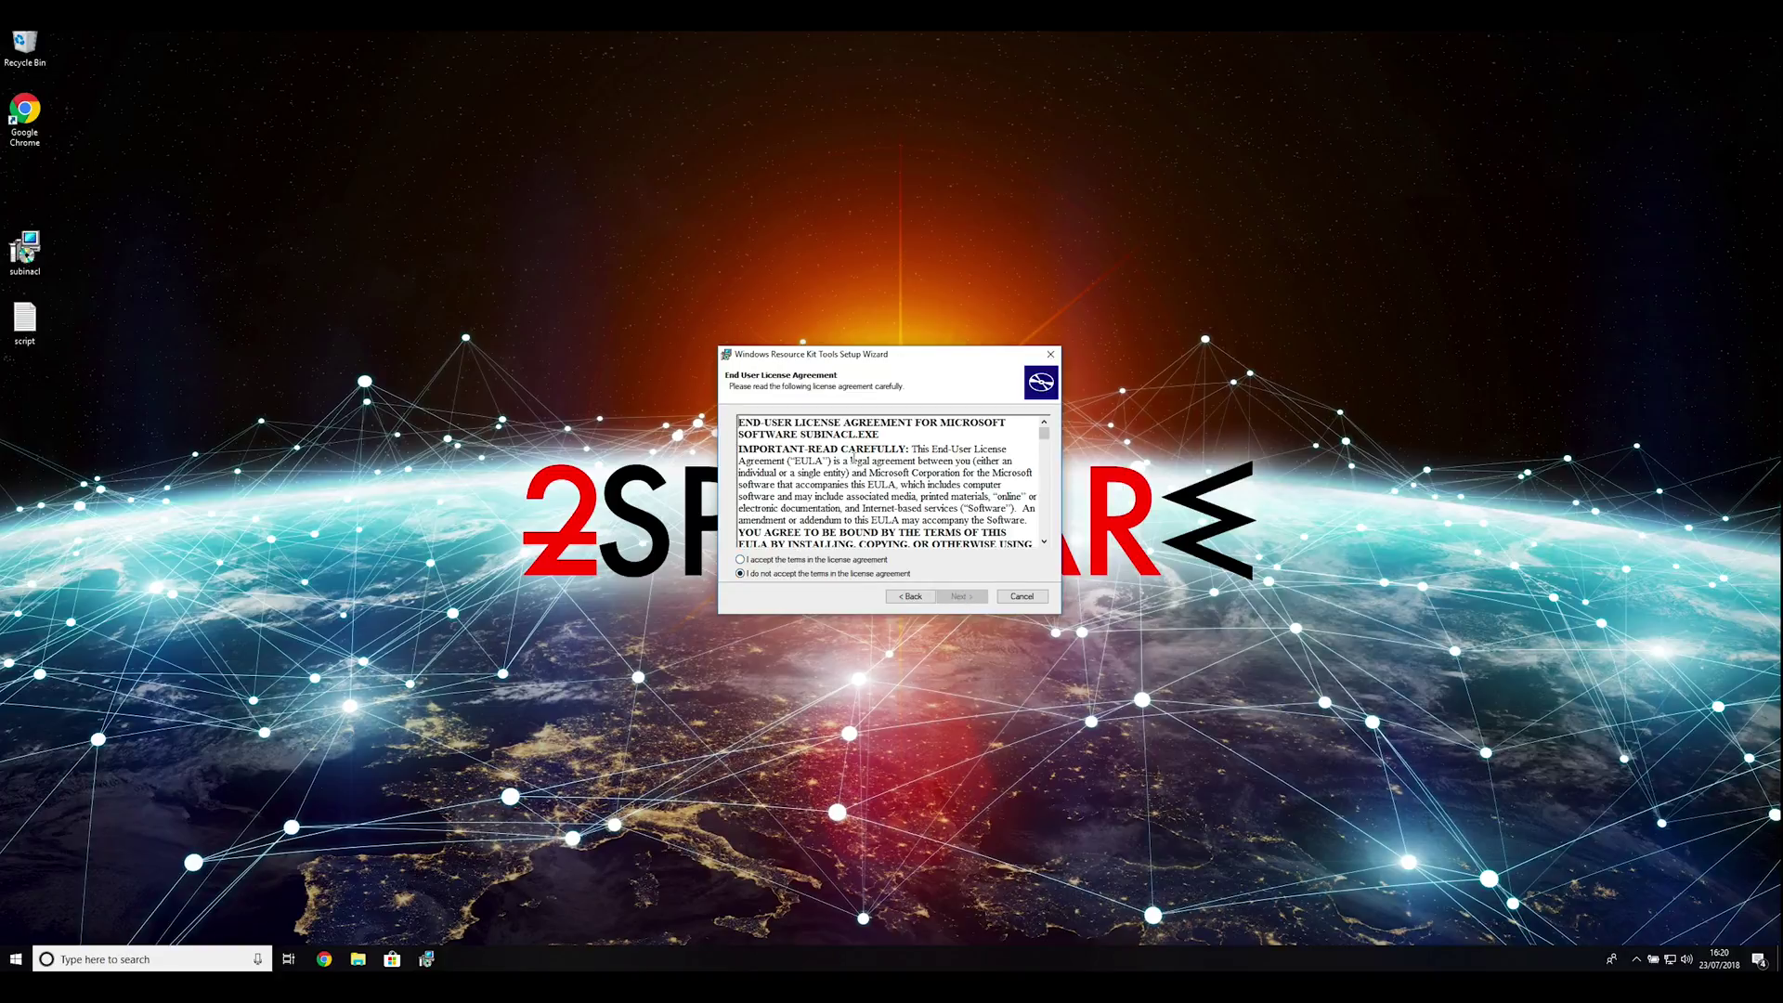
left_click_drag(1044, 434, 928, 557)
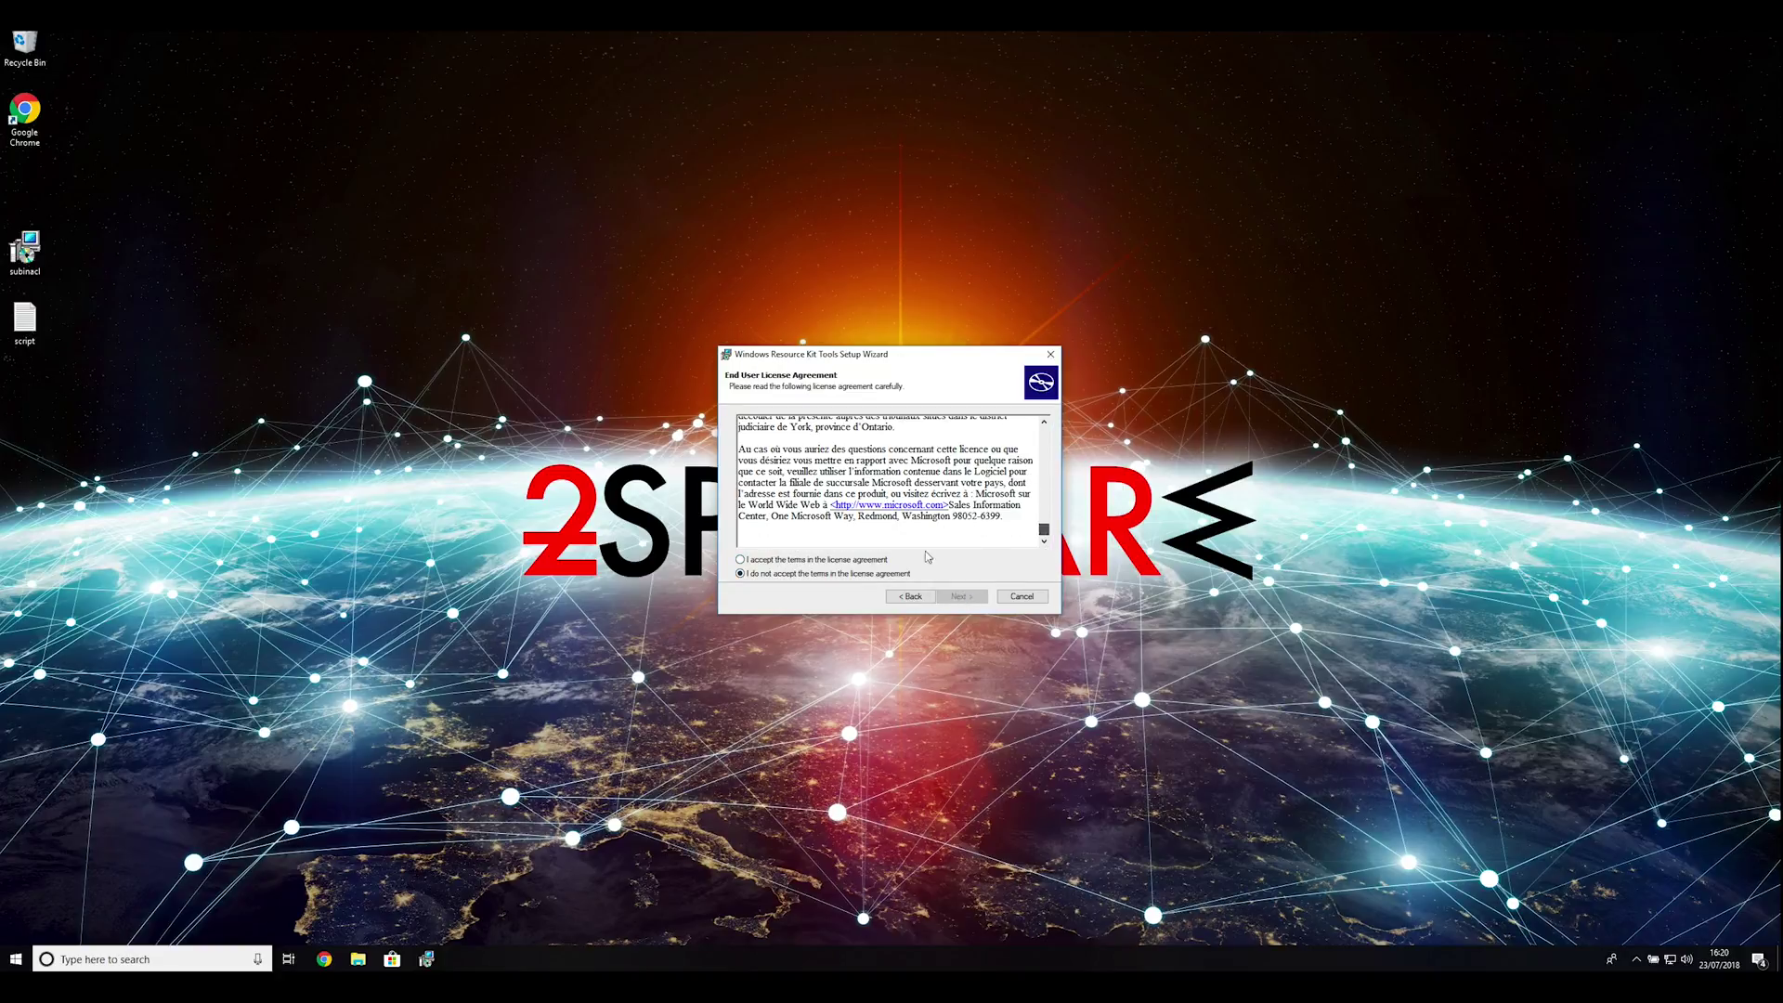
left_click(742, 560)
left_click(971, 599)
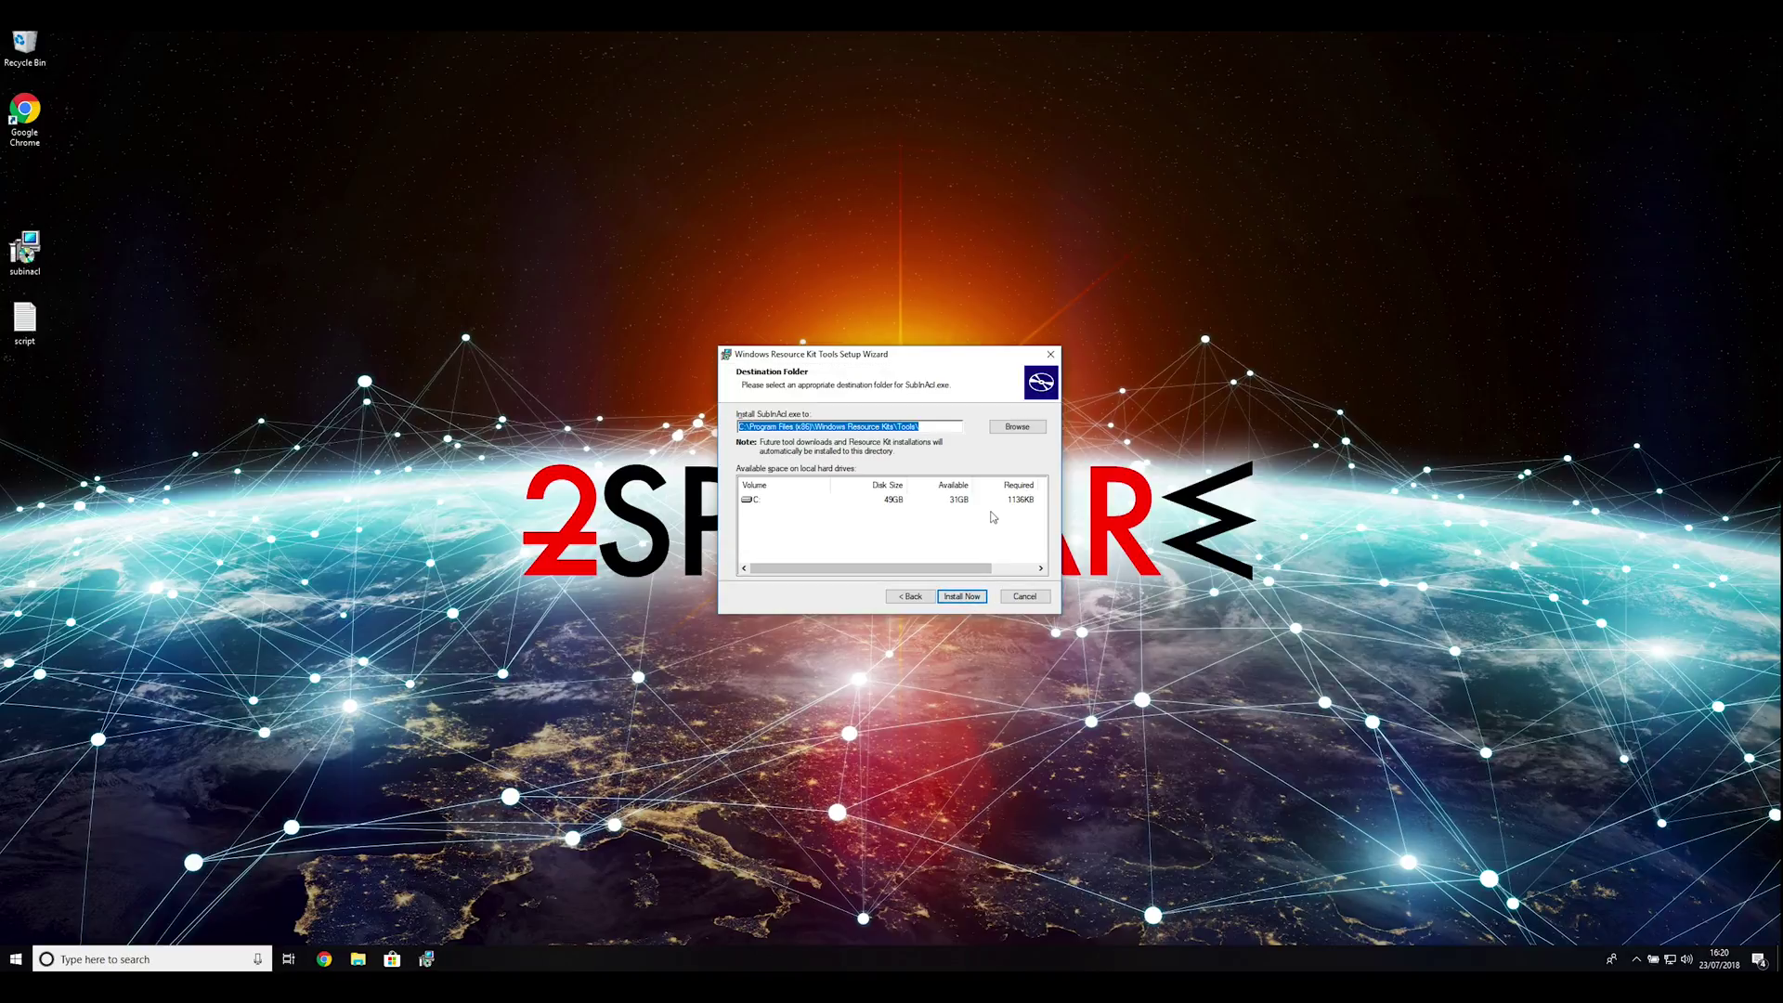
- Install SubInAcl.exe, approve the UAC prompt, and finish the wizard
left_click(970, 601)
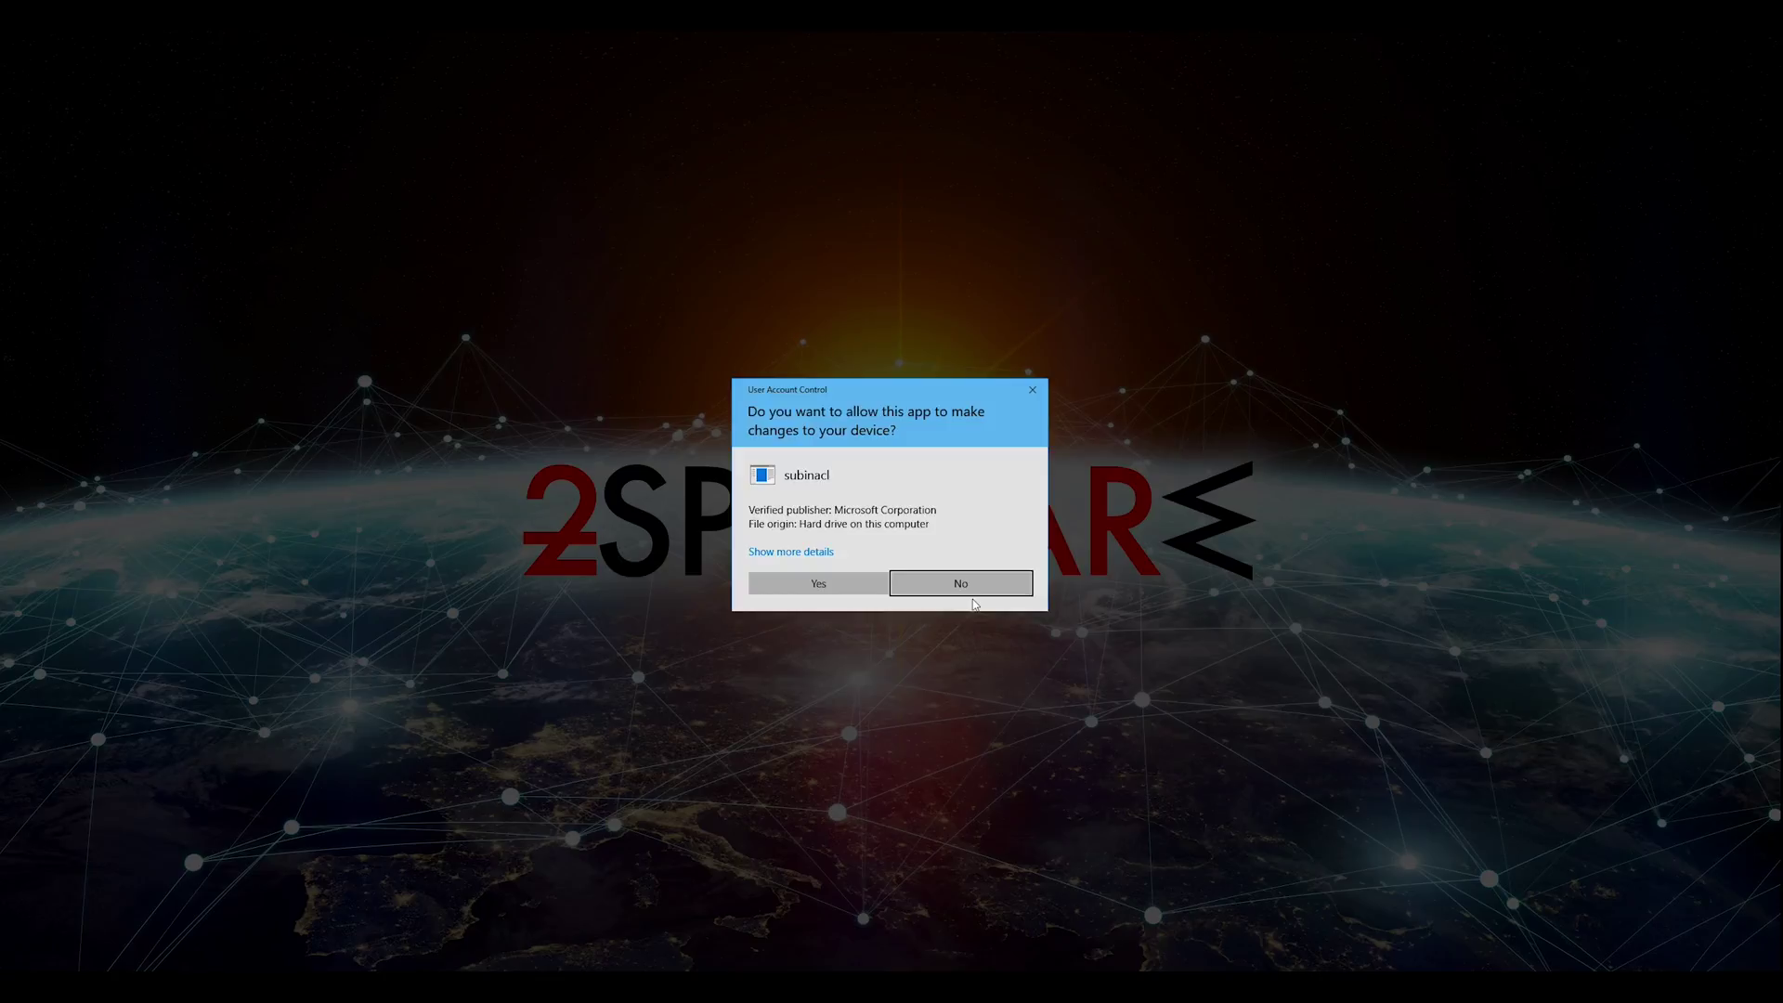
left_click(818, 583)
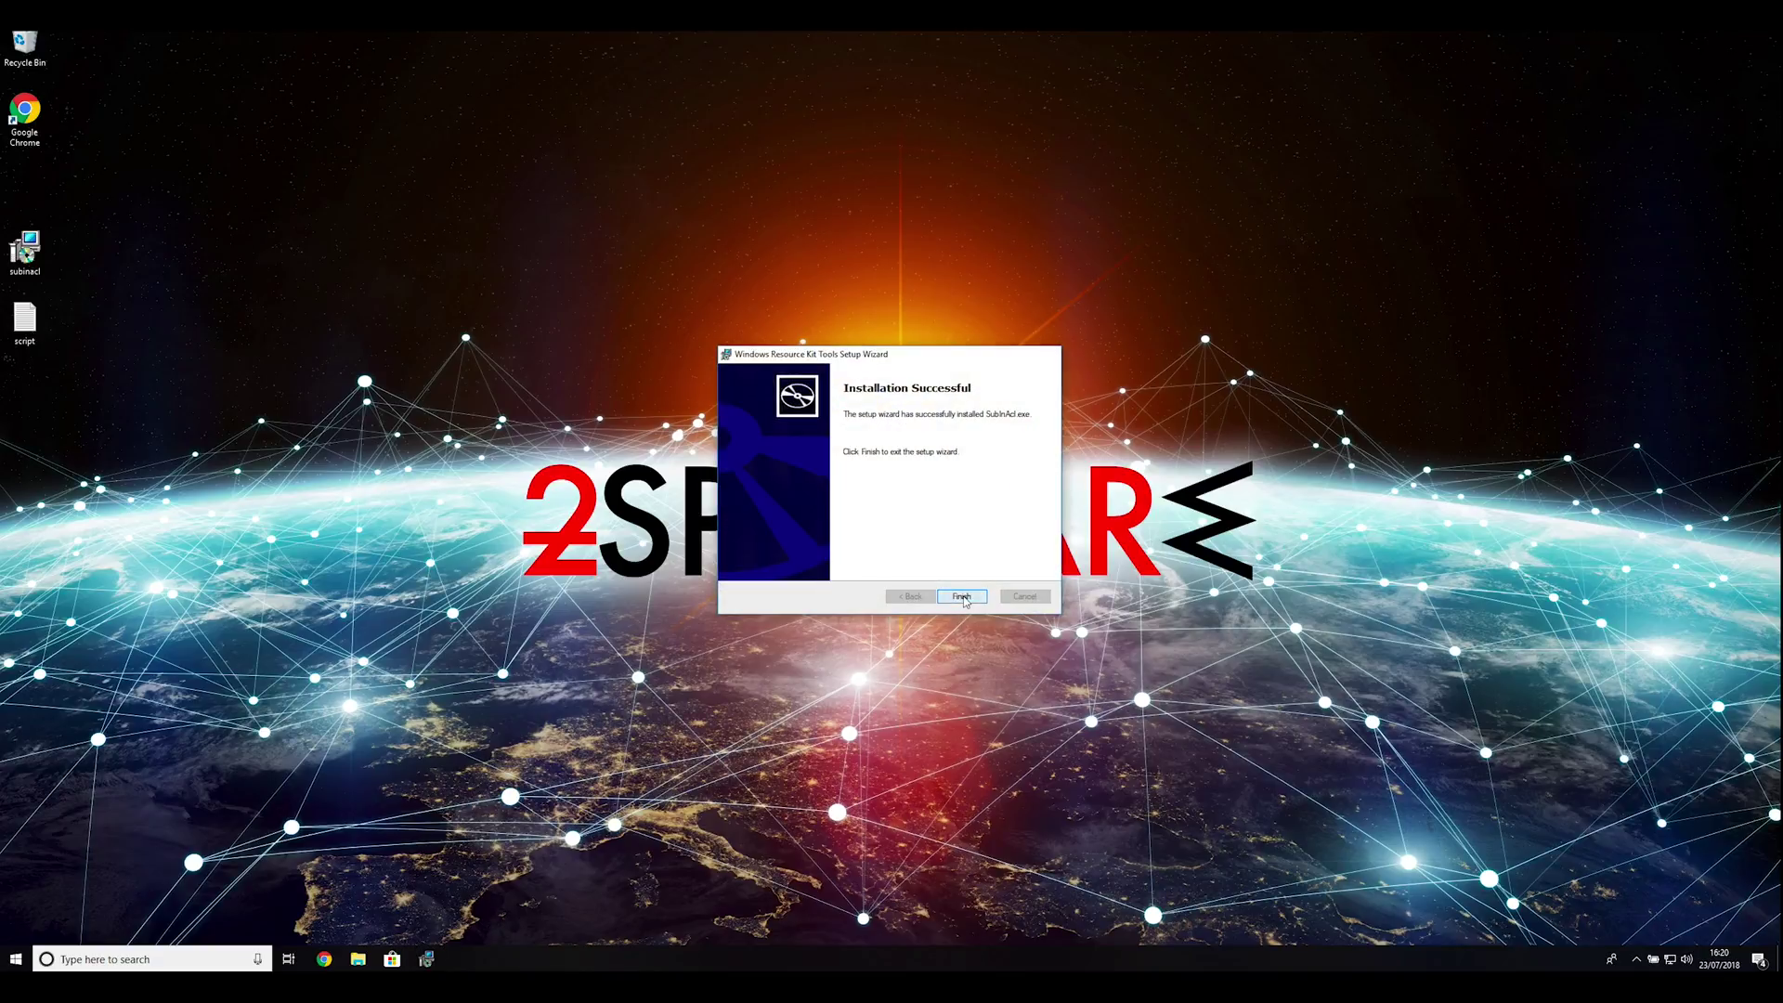
left_click(962, 597)
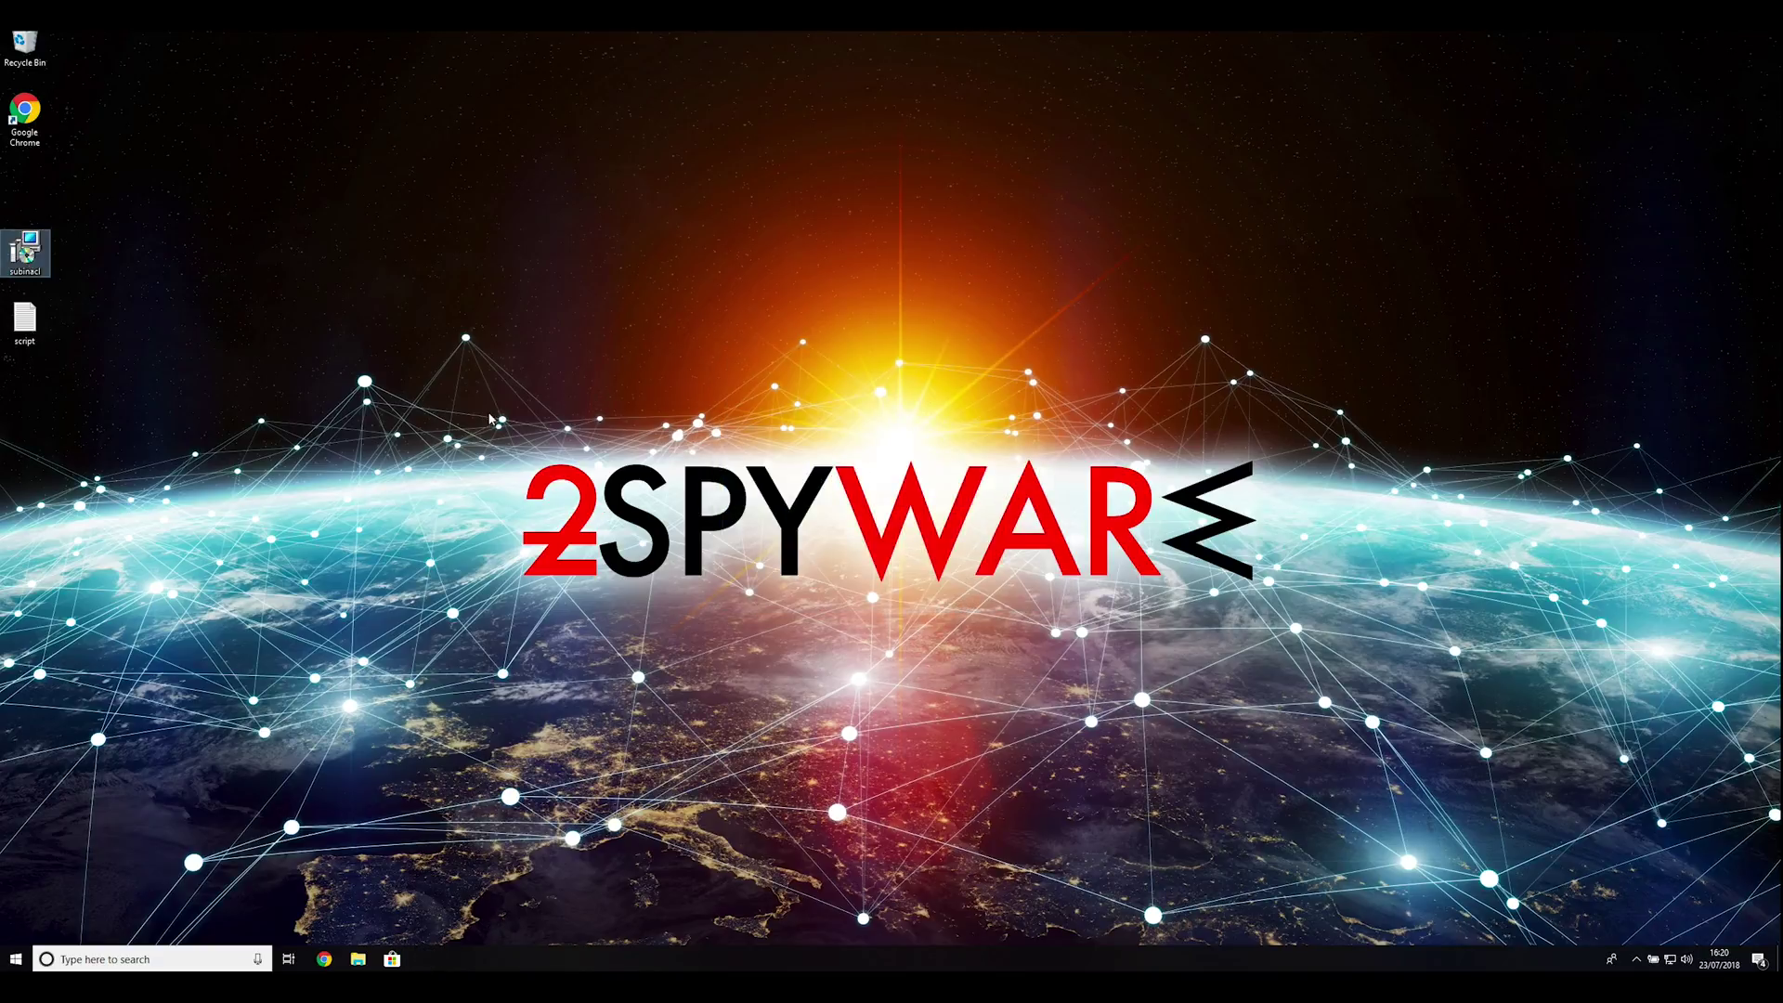
- Run msconfig from the Run box to open System Configuration
left_click(110, 370)
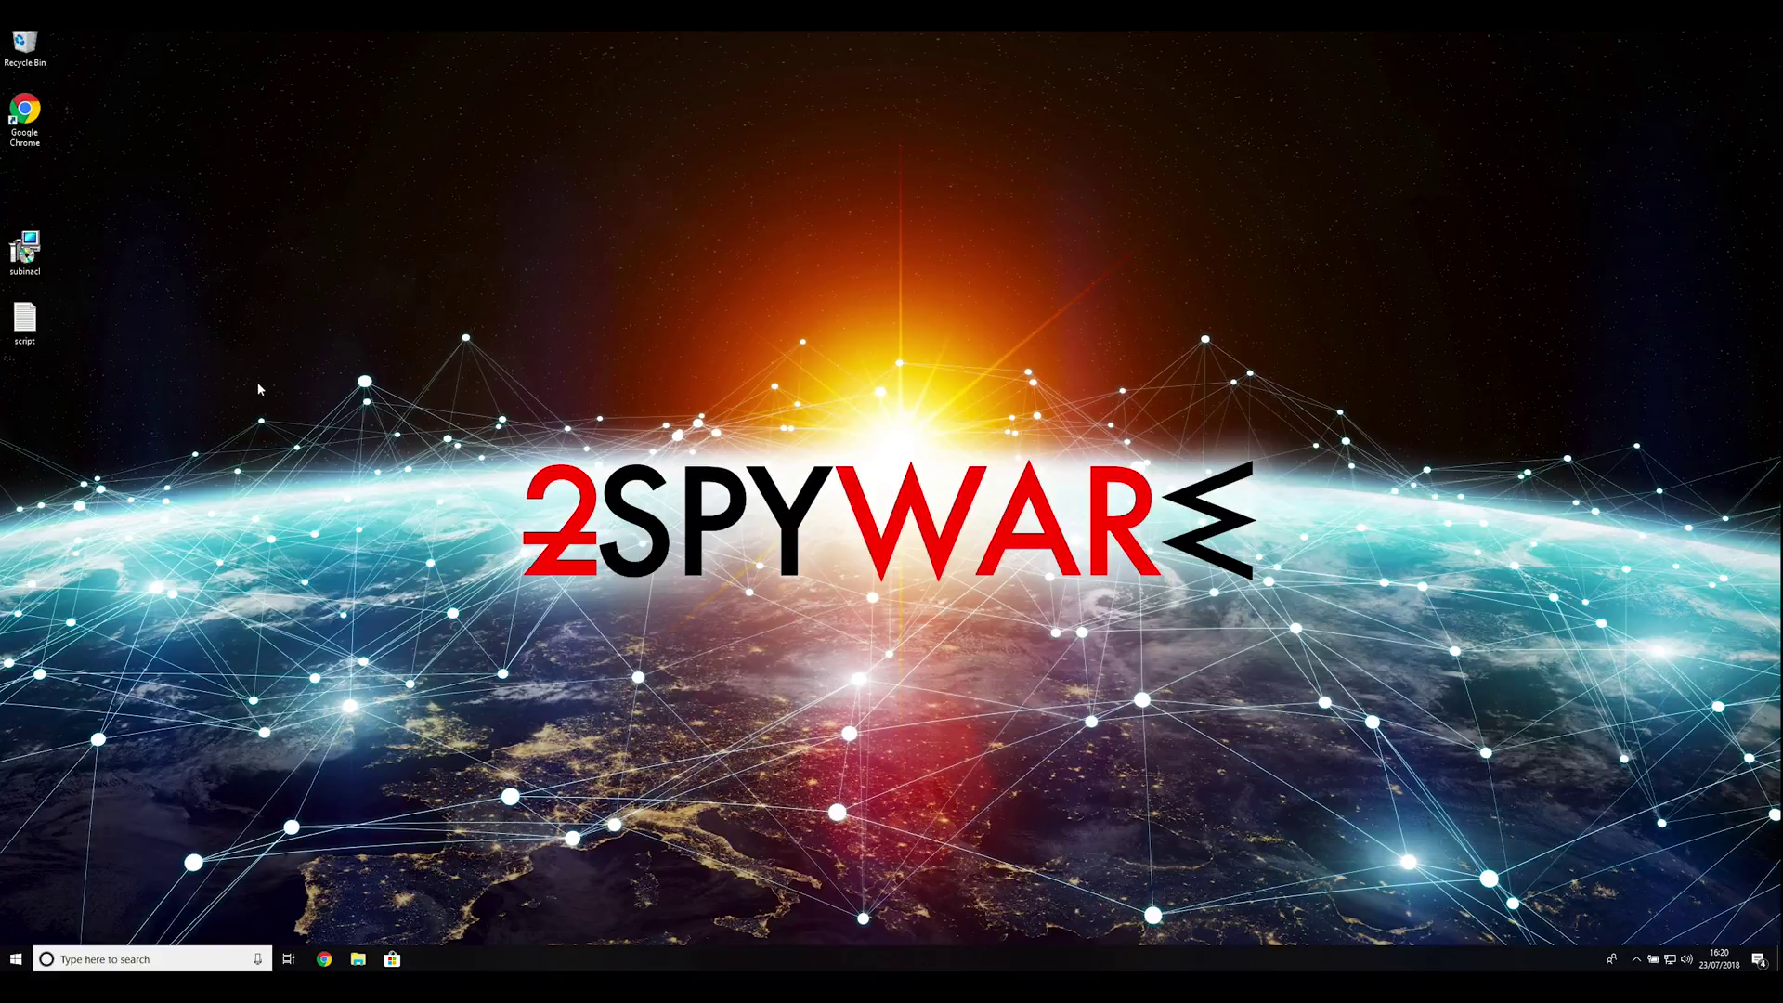
key("super+r")
left_click(108, 873)
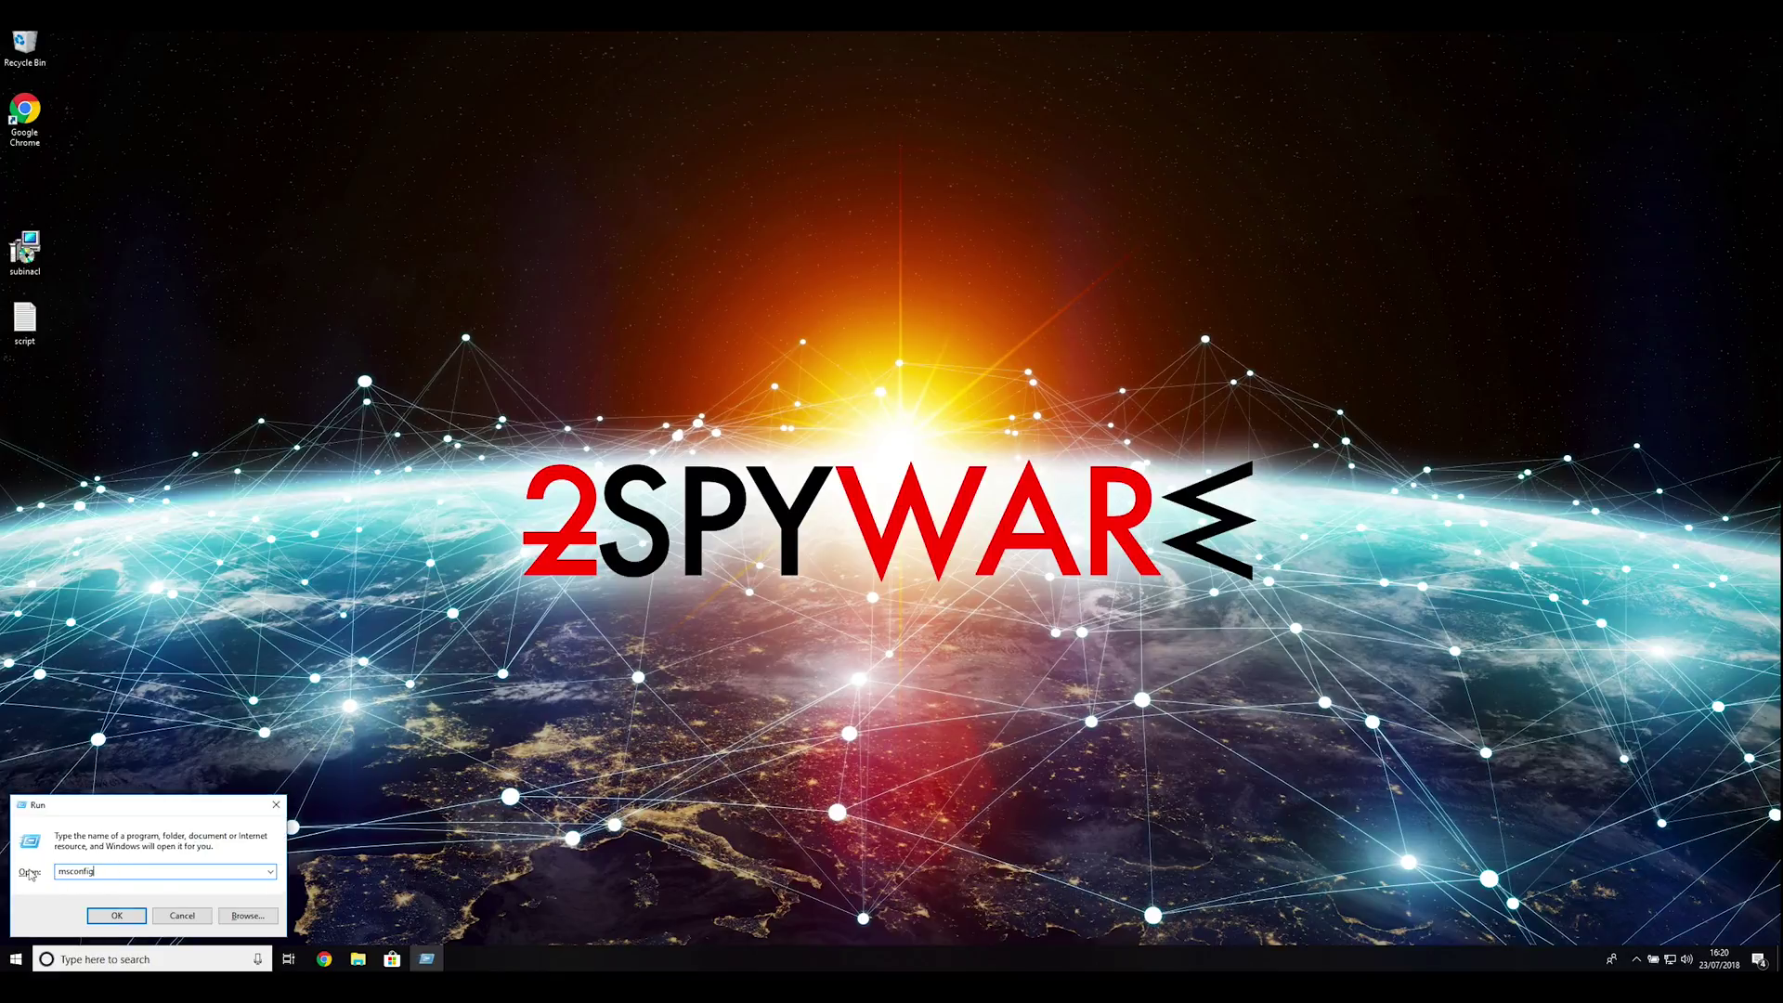
type("msconfi")
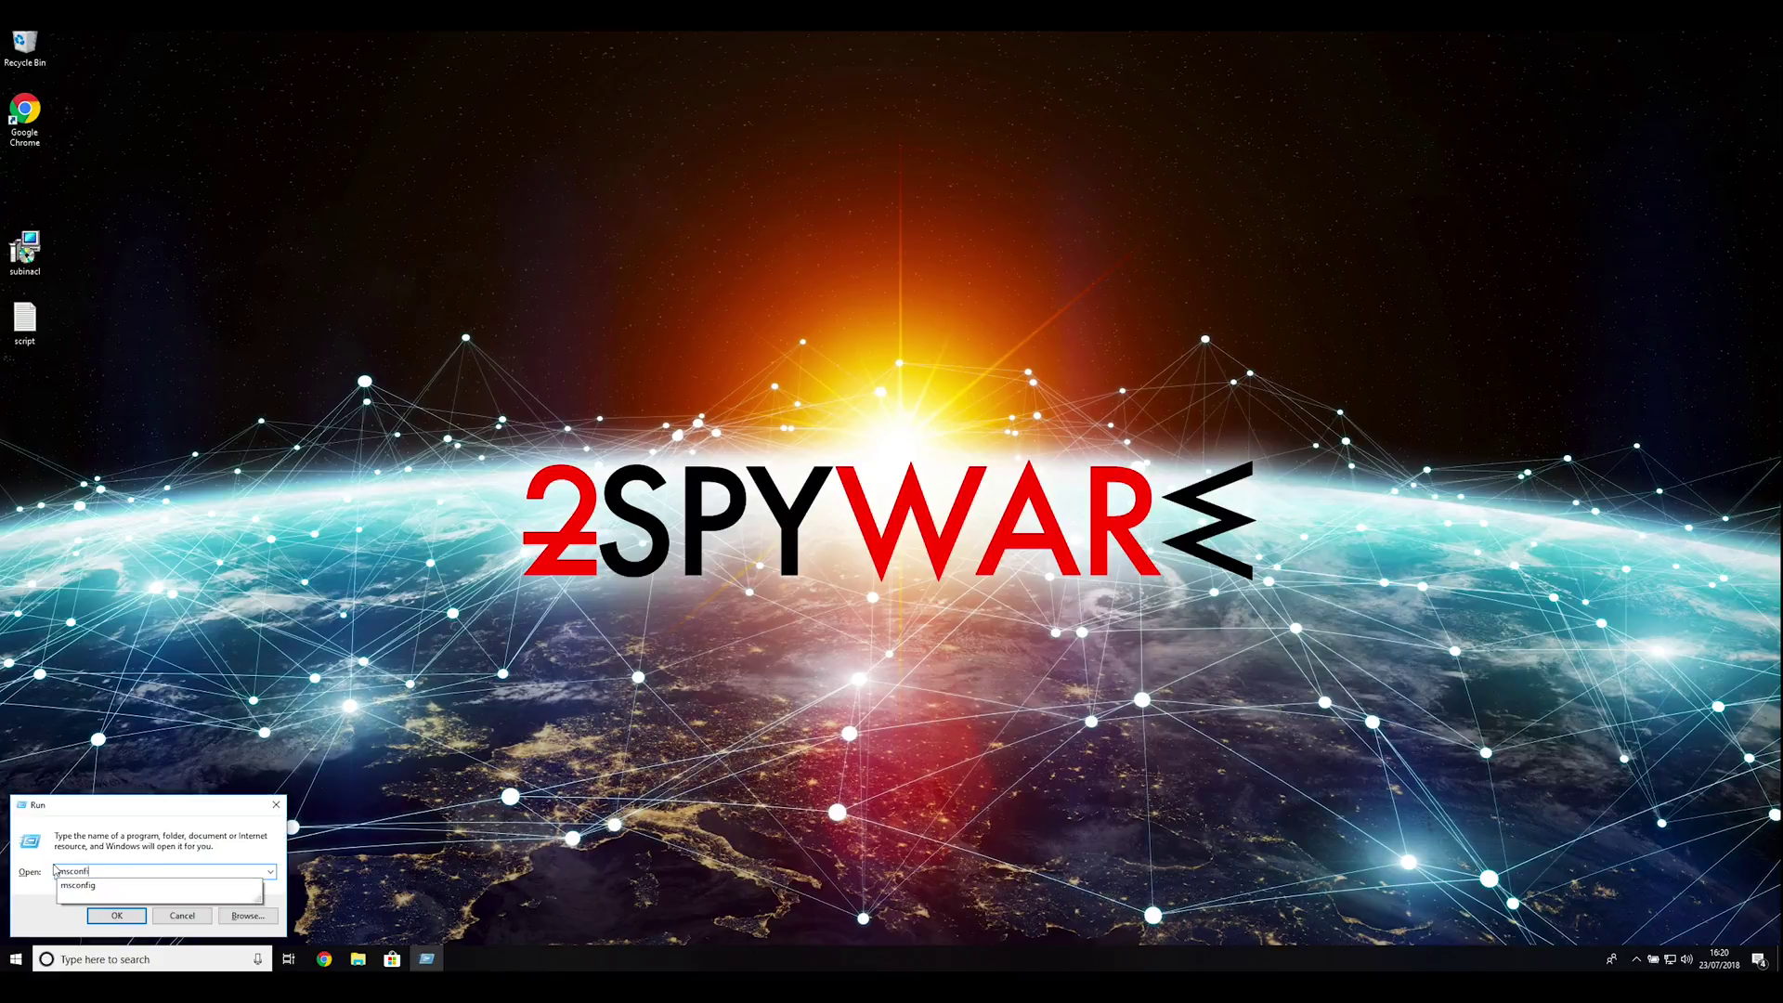
type("g")
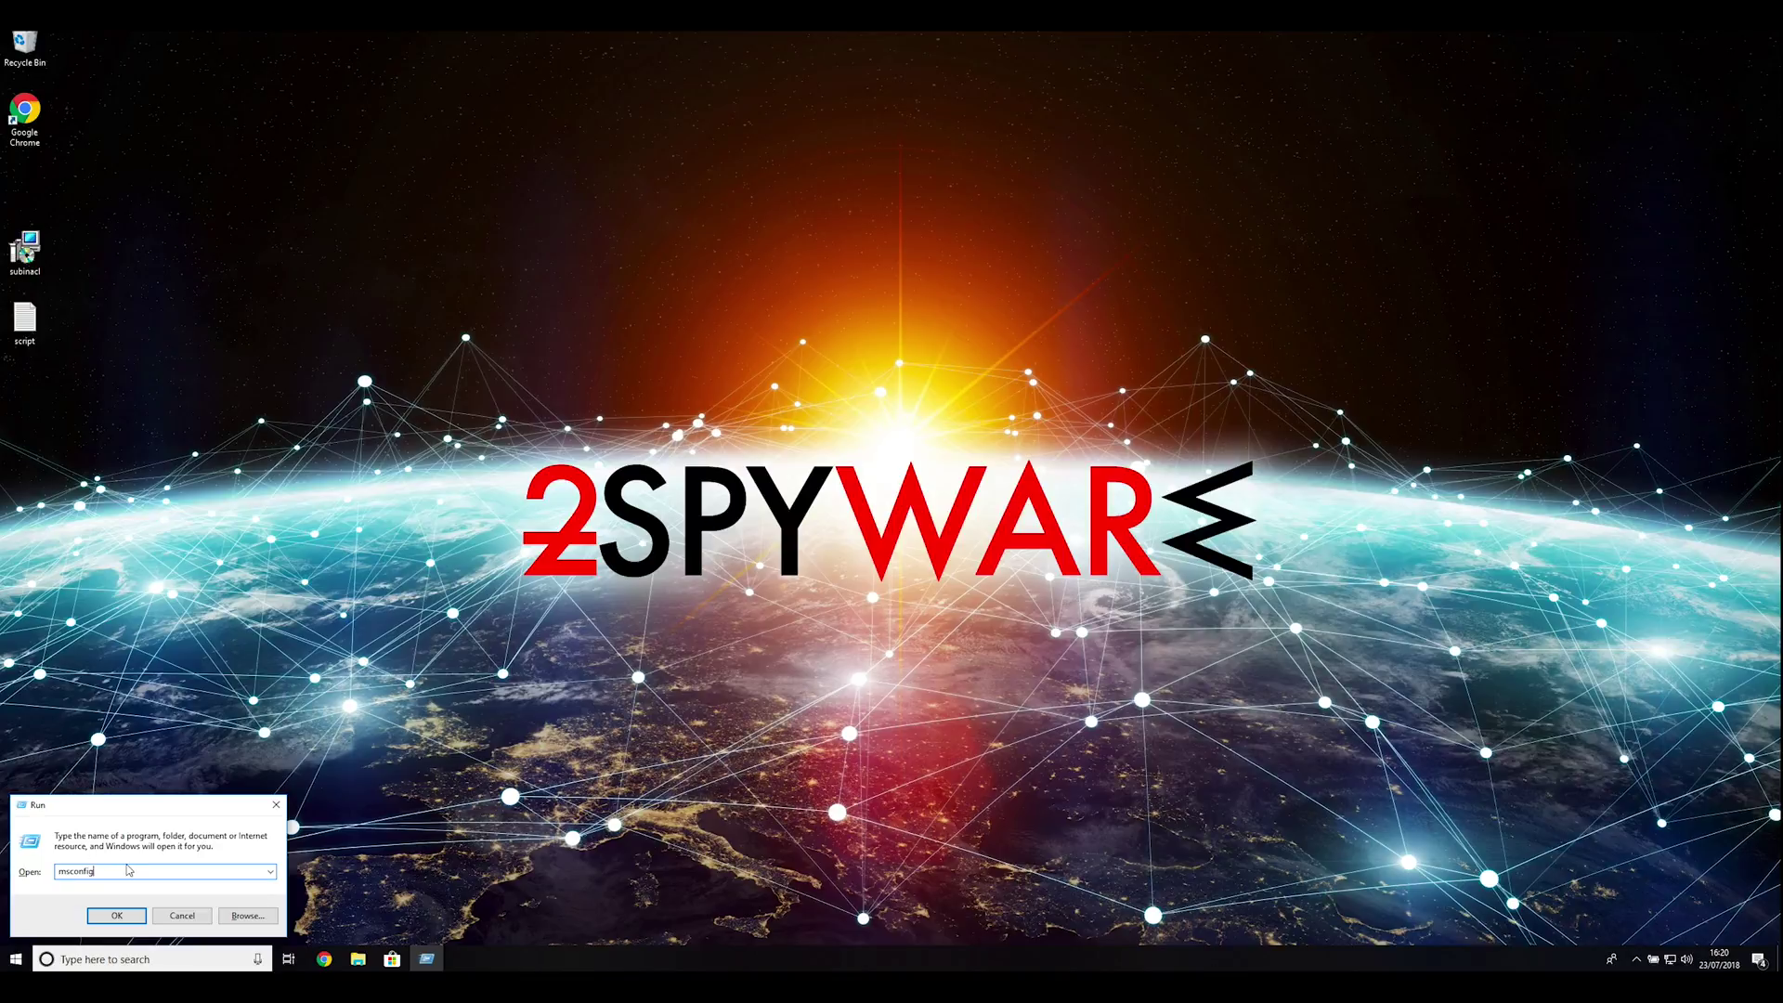
left_click(117, 916)
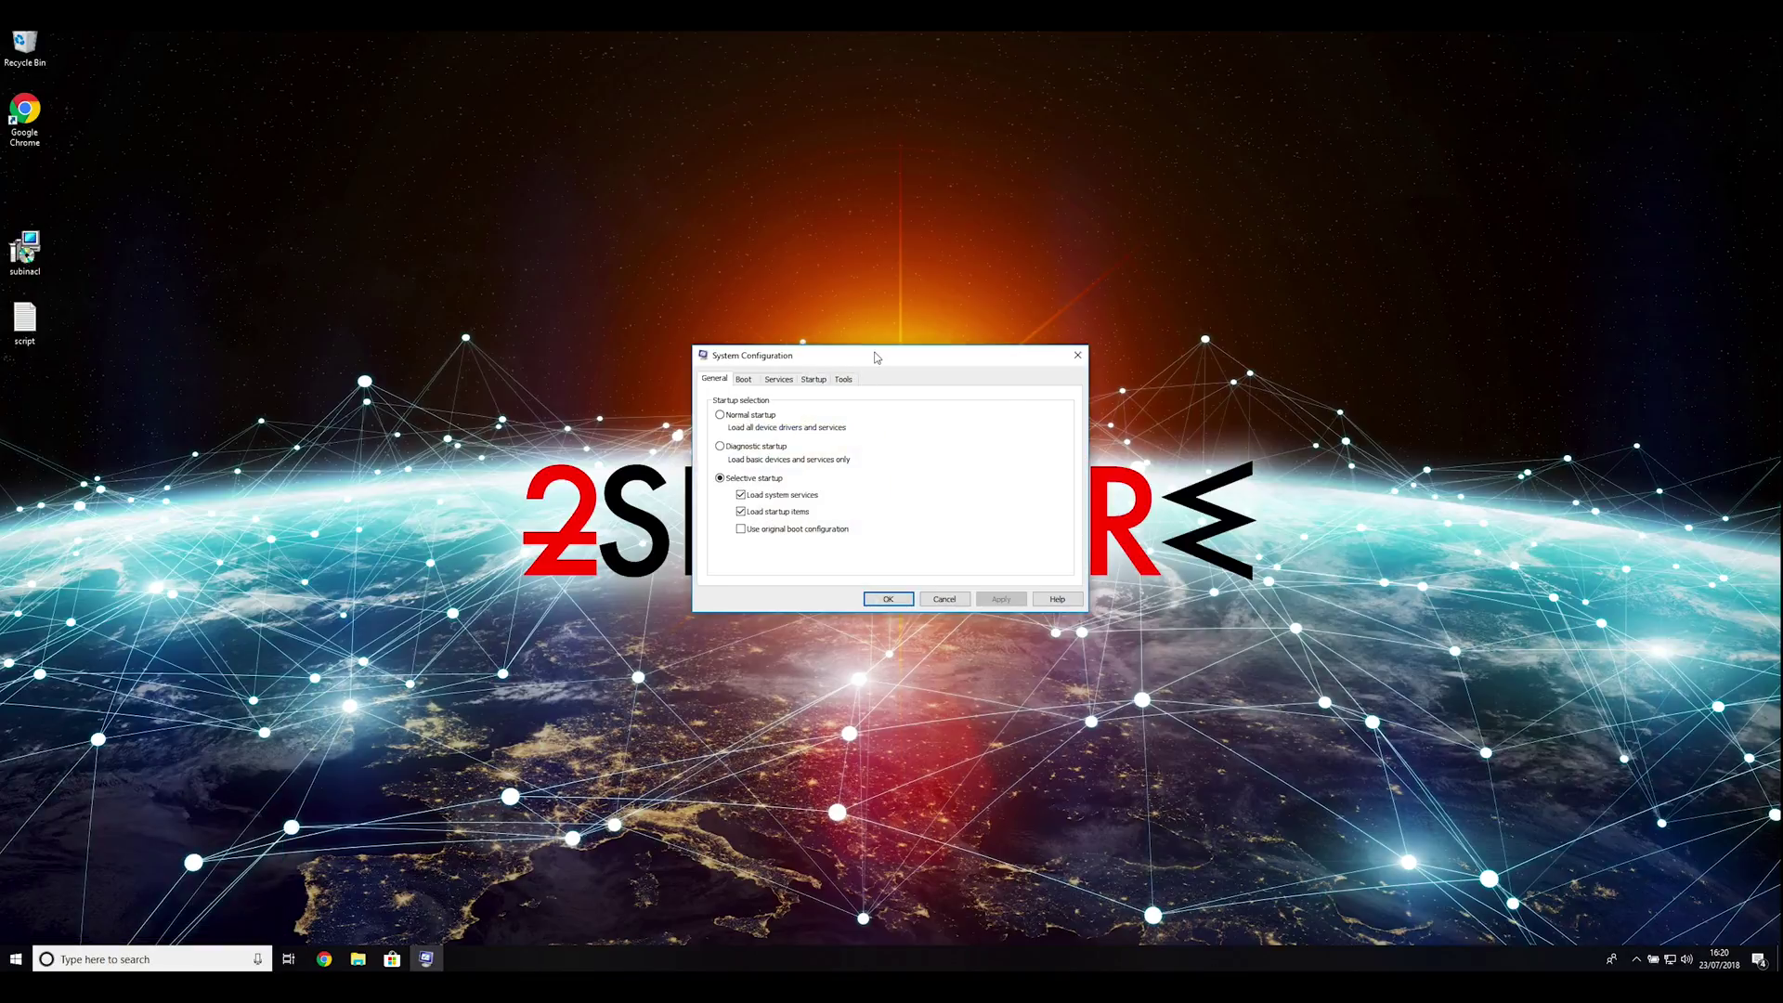
- Tick Safe boot on the Boot tab, then Apply and OK
left_click_drag(875, 358, 921, 289)
left_click(791, 311)
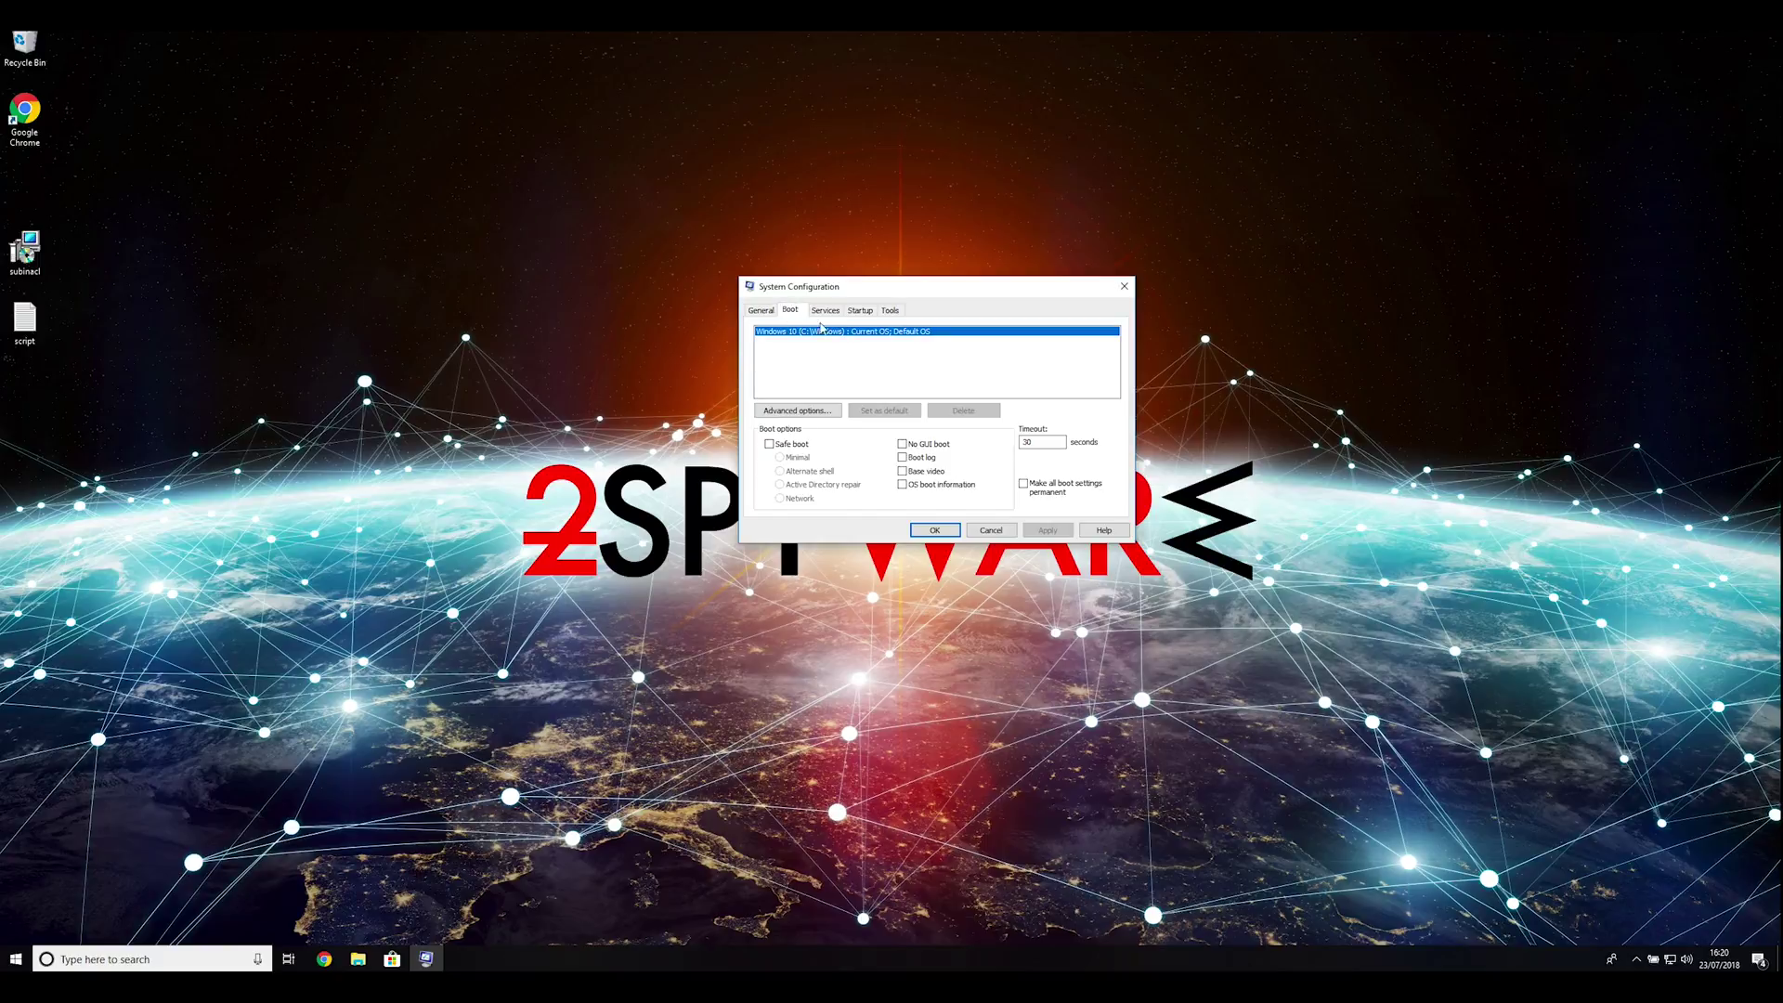
left_click(769, 445)
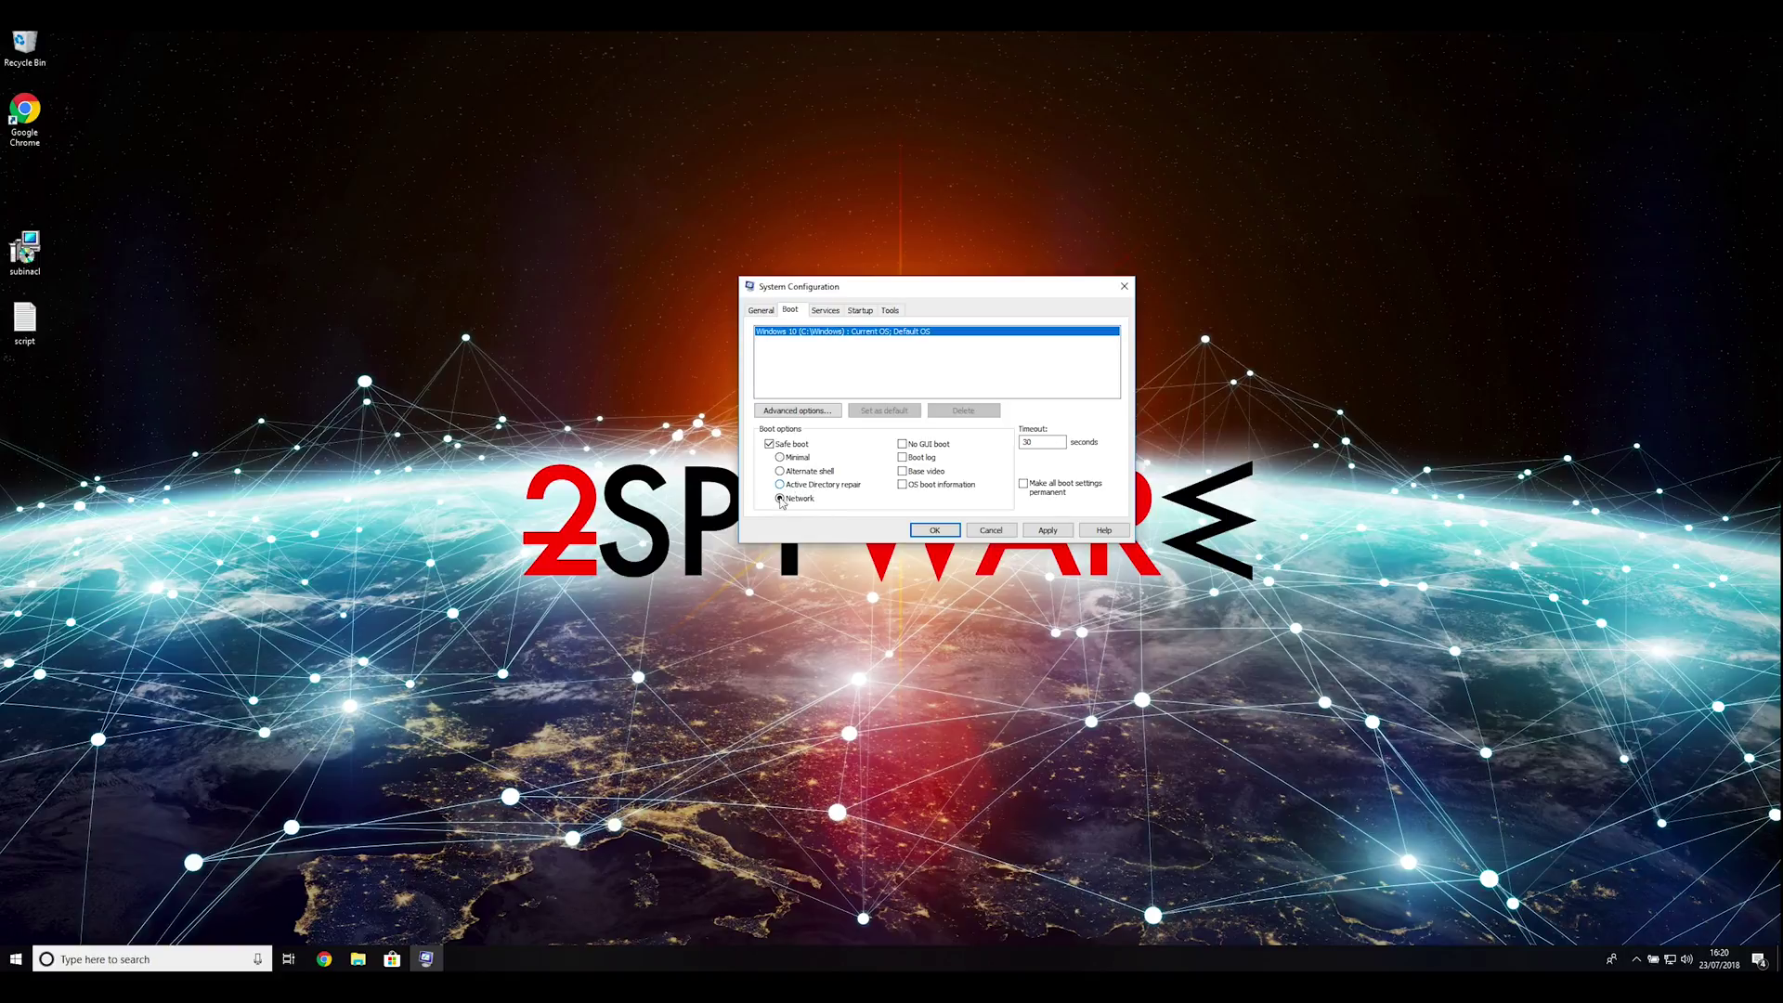
left_click(1048, 530)
left_click(934, 530)
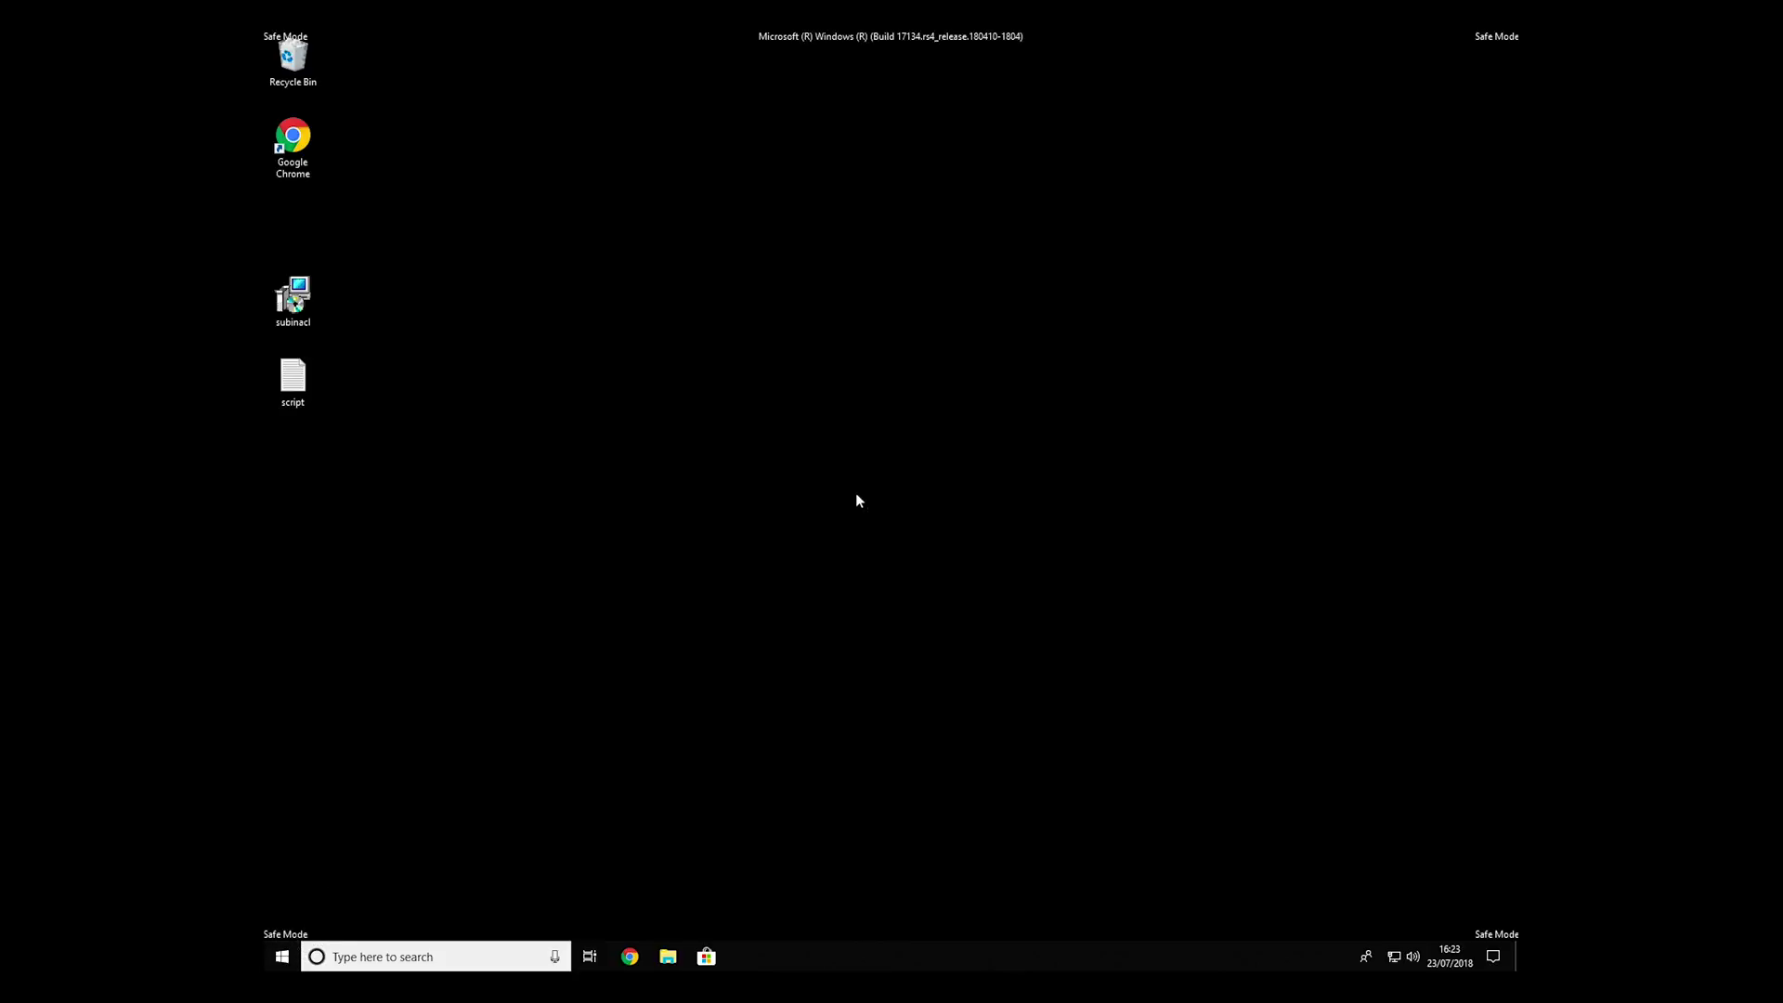
- Select and then deselect the subinacl and script icons on the Safe Mode desktop
left_click_drag(432, 442, 271, 266)
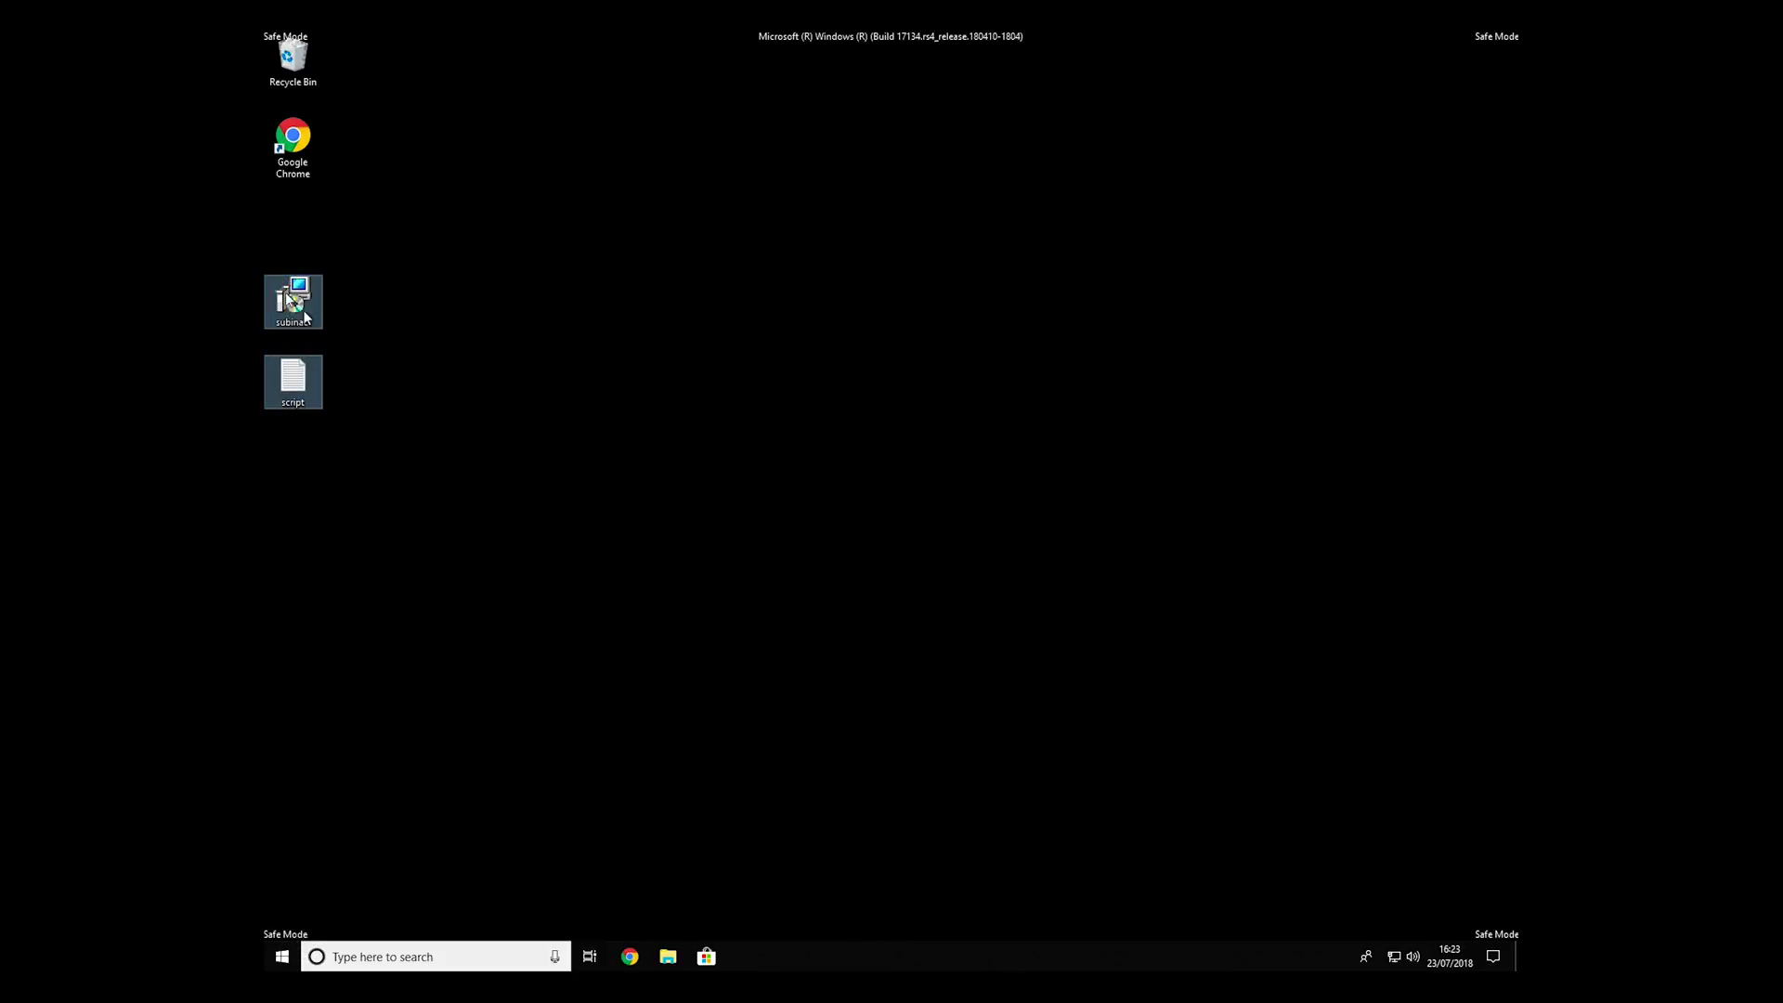
left_click(330, 378)
- Open the script in Notepad and add an empty line after the last command
double_click(326, 376)
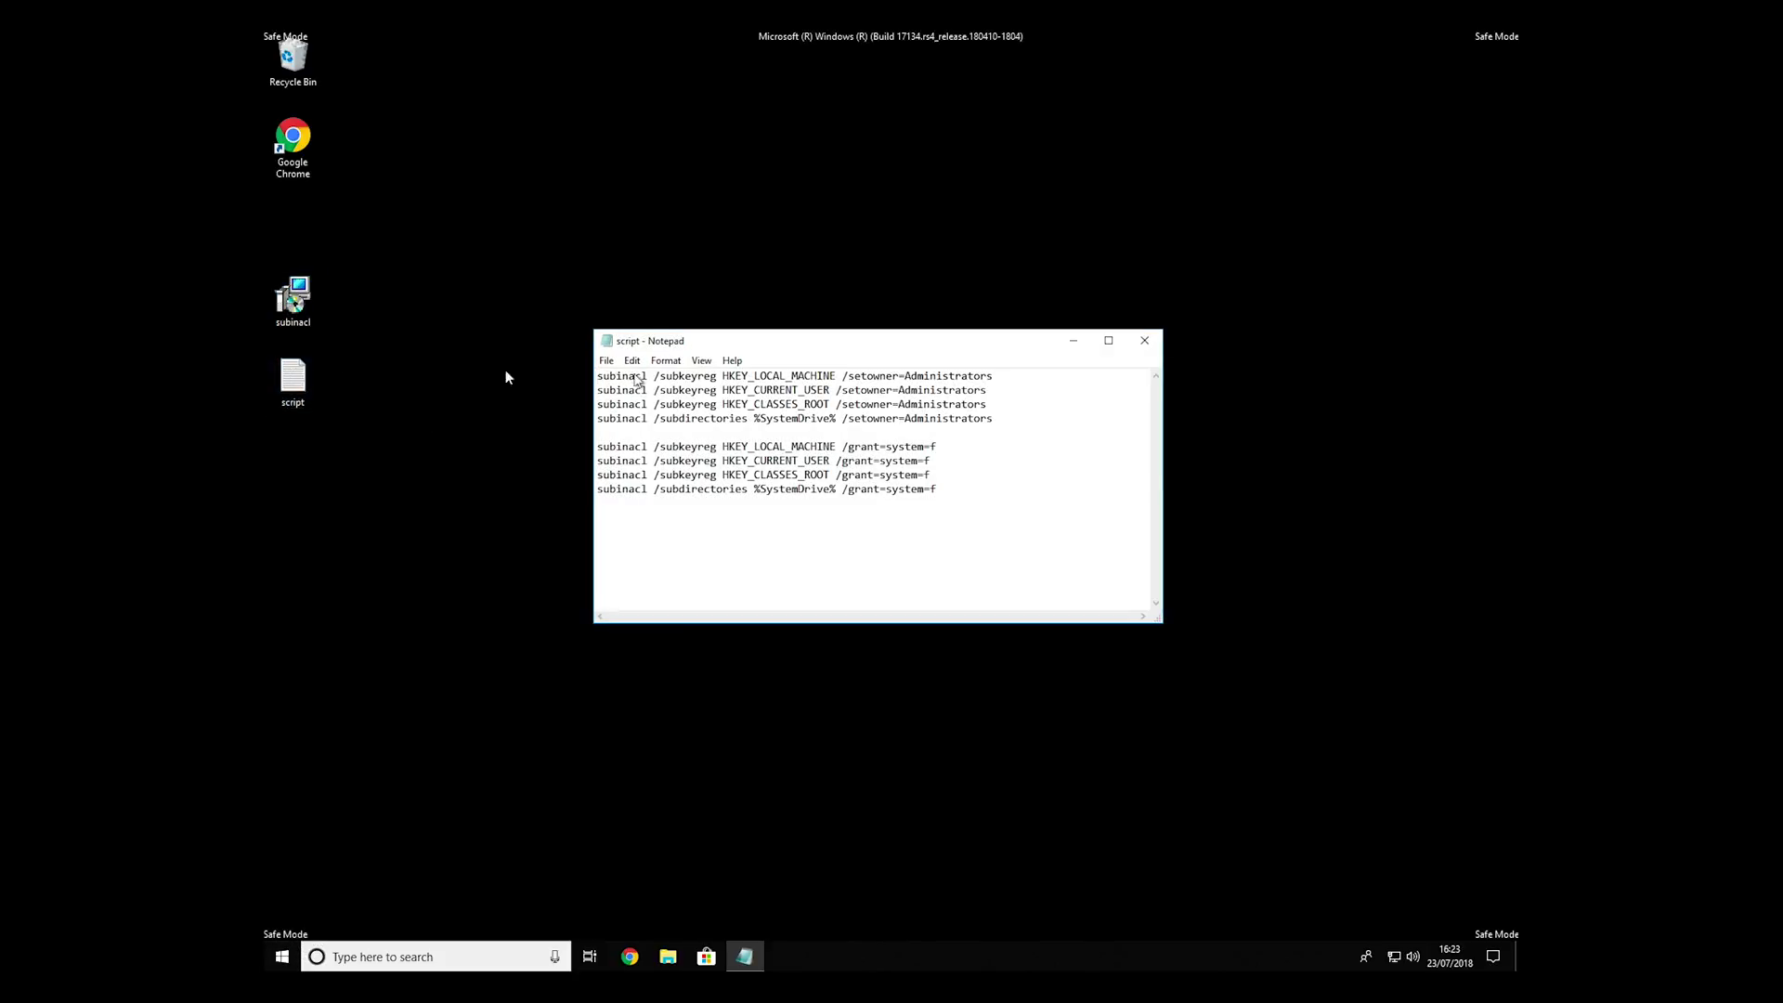
left_click_drag(1010, 541, 504, 363)
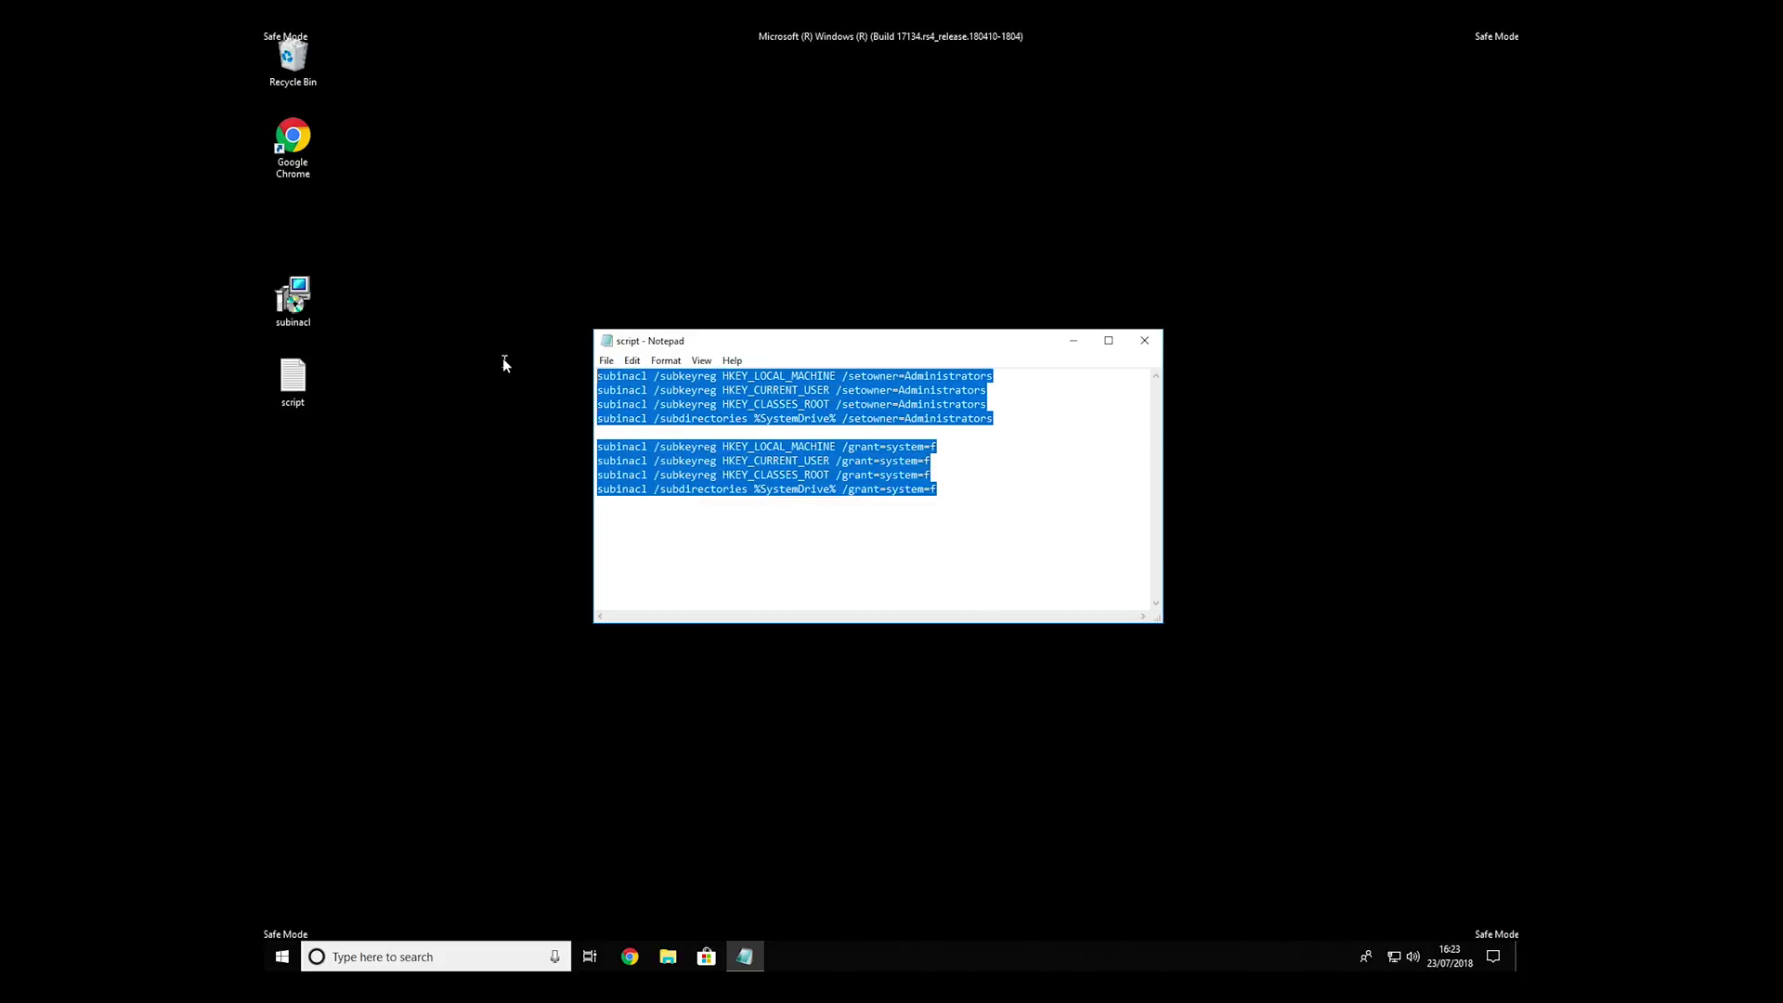
left_click(967, 492)
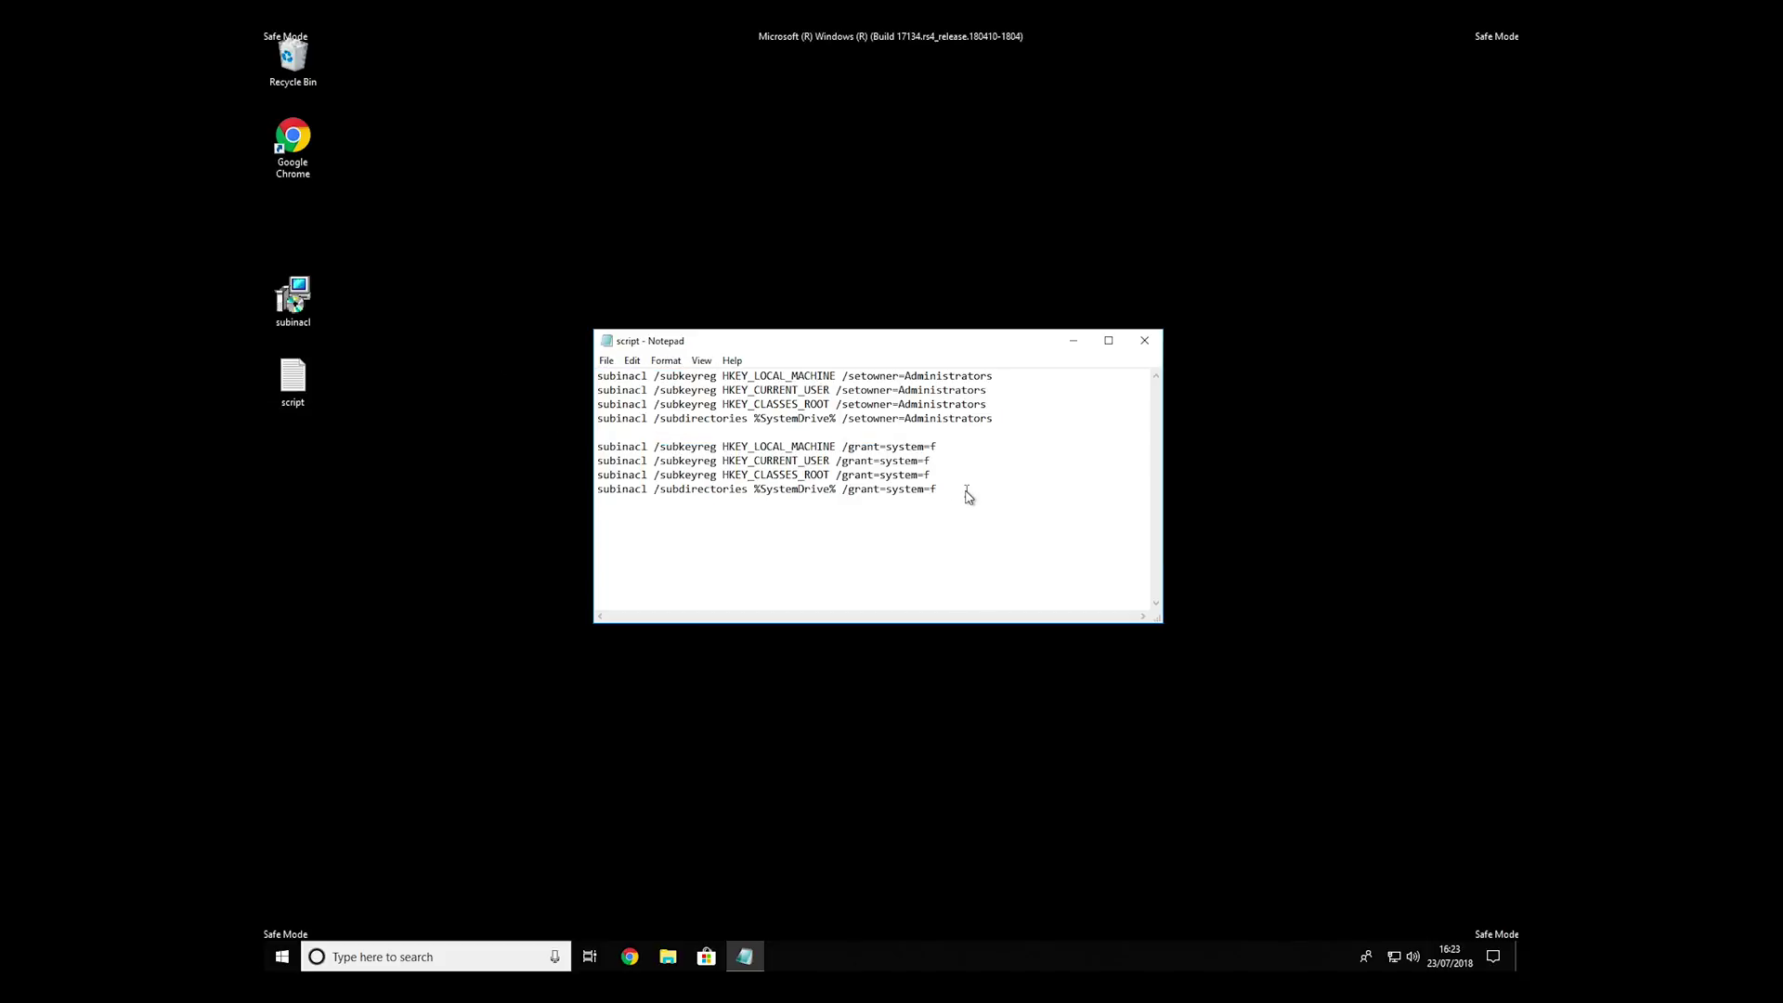
key("Return")
- Set Save As to the Desktop with name FIX.BAT and type All Files
left_click(606, 360)
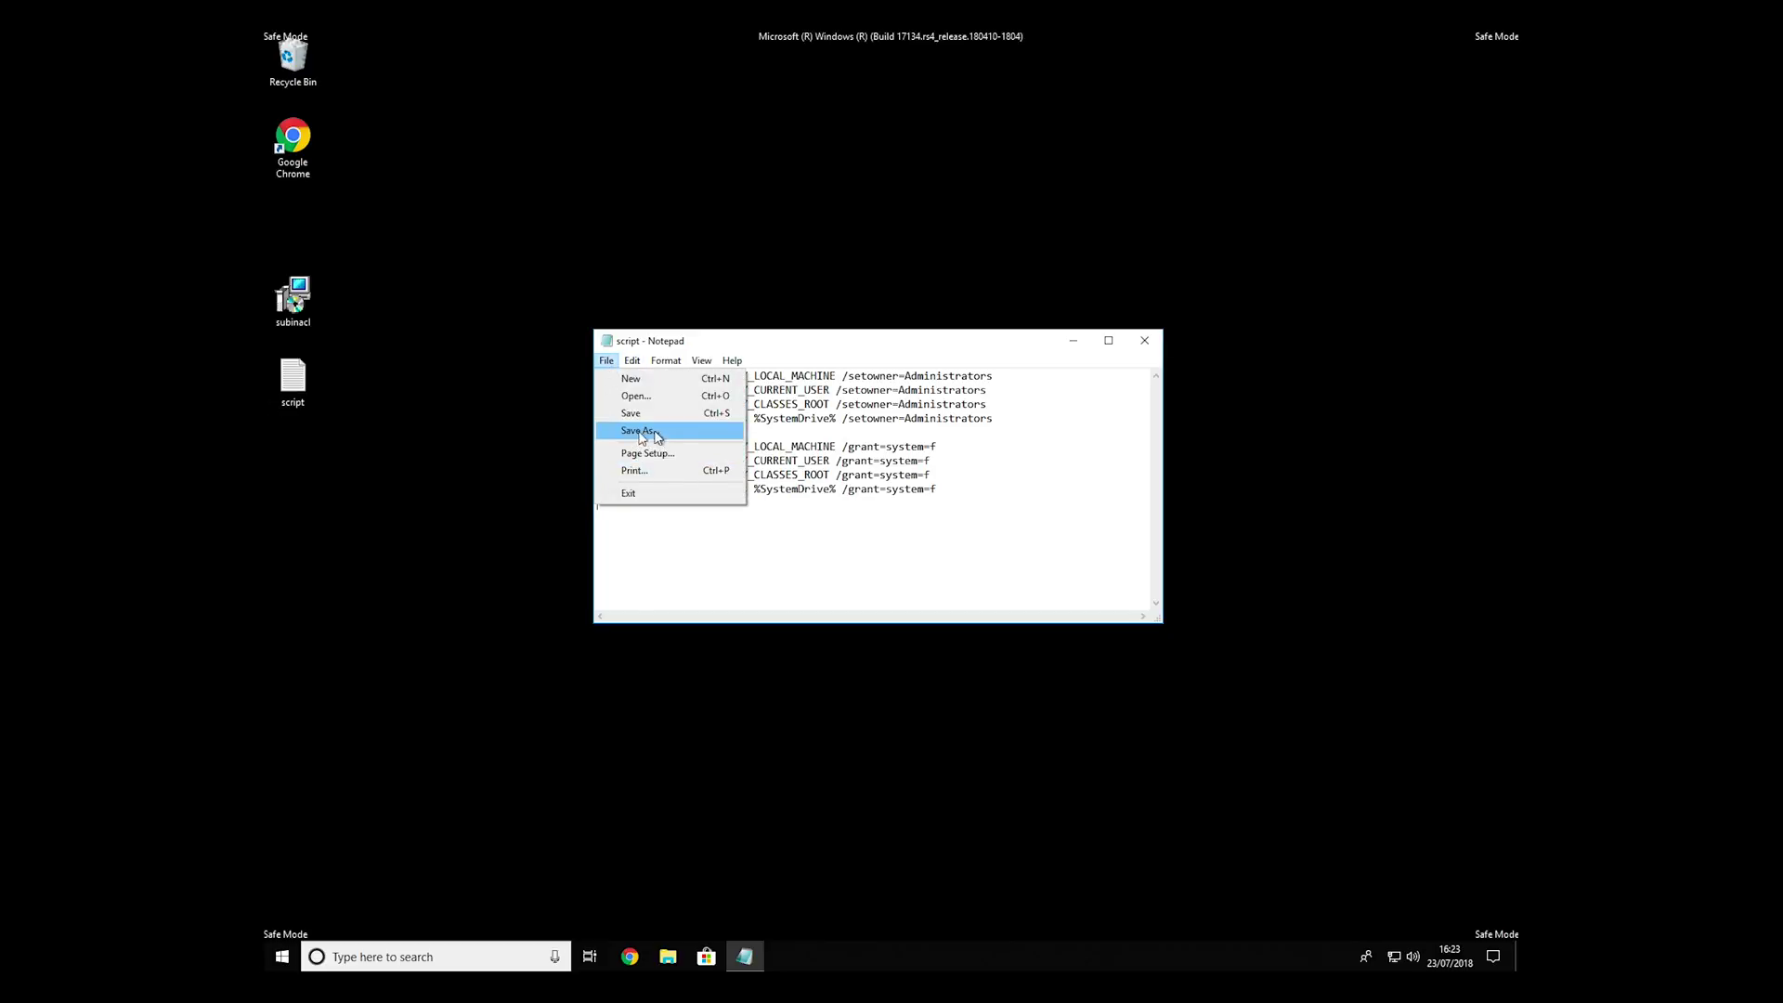
left_click(631, 431)
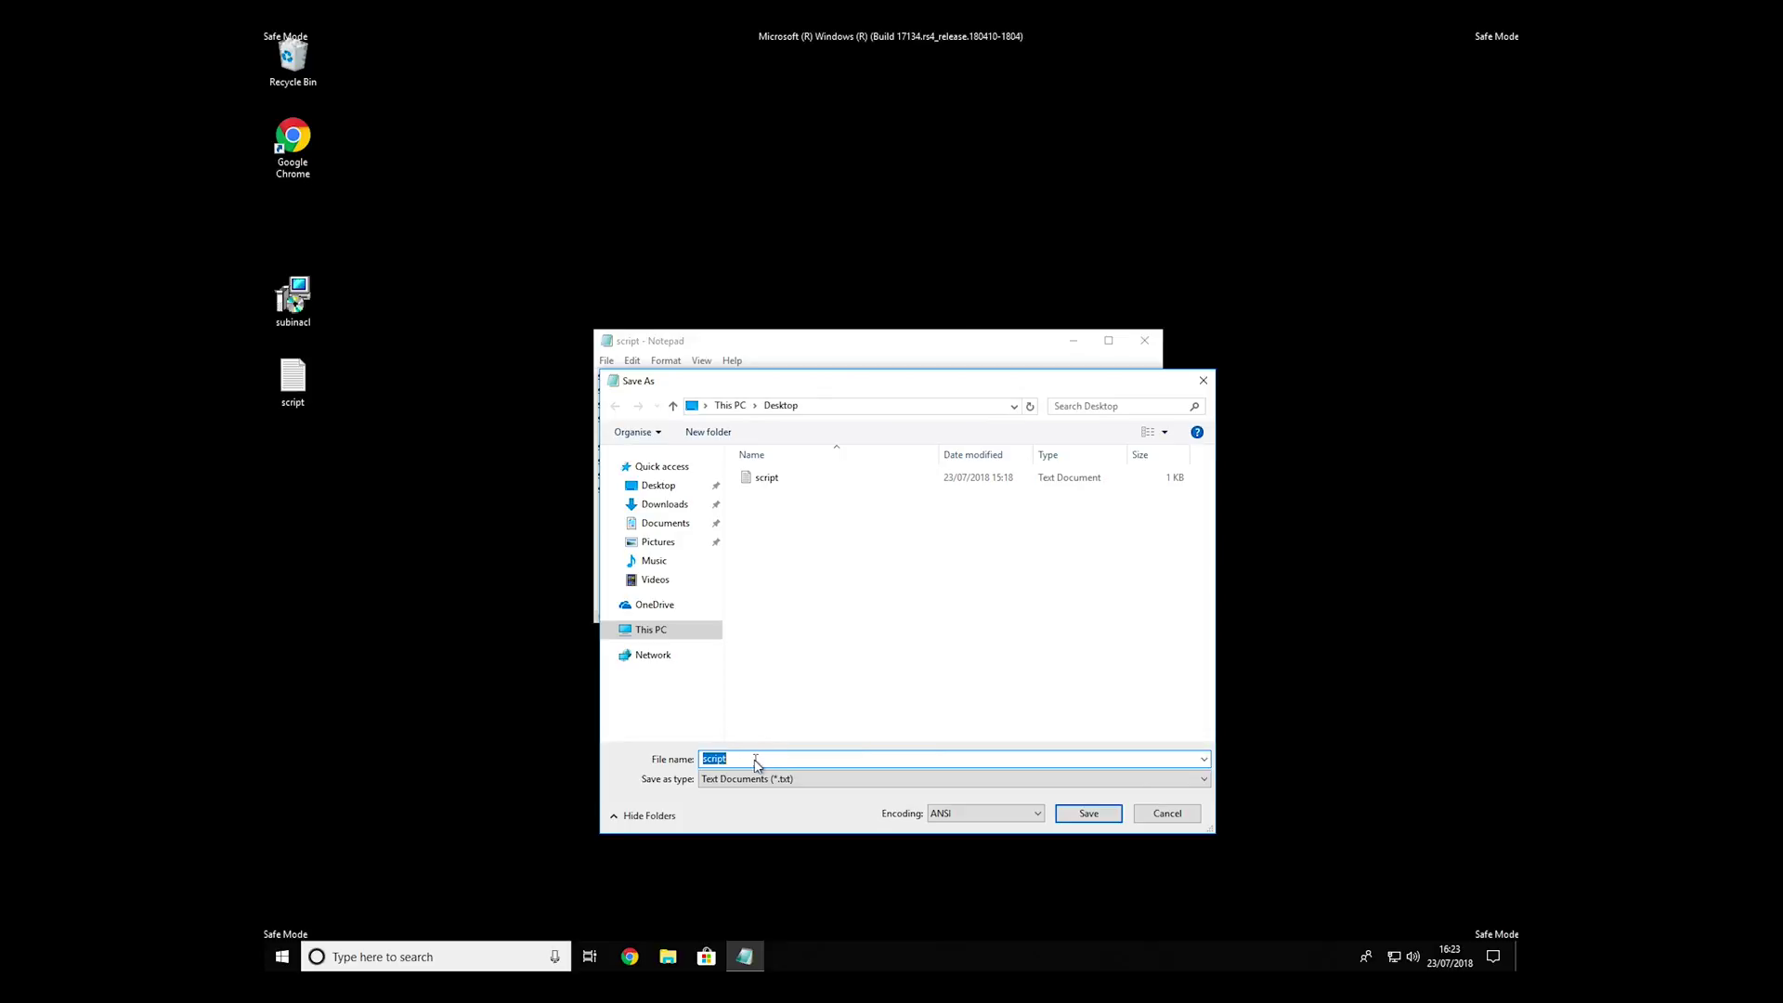
left_click(772, 406)
left_click(754, 760)
double_click(721, 762)
left_click(776, 780)
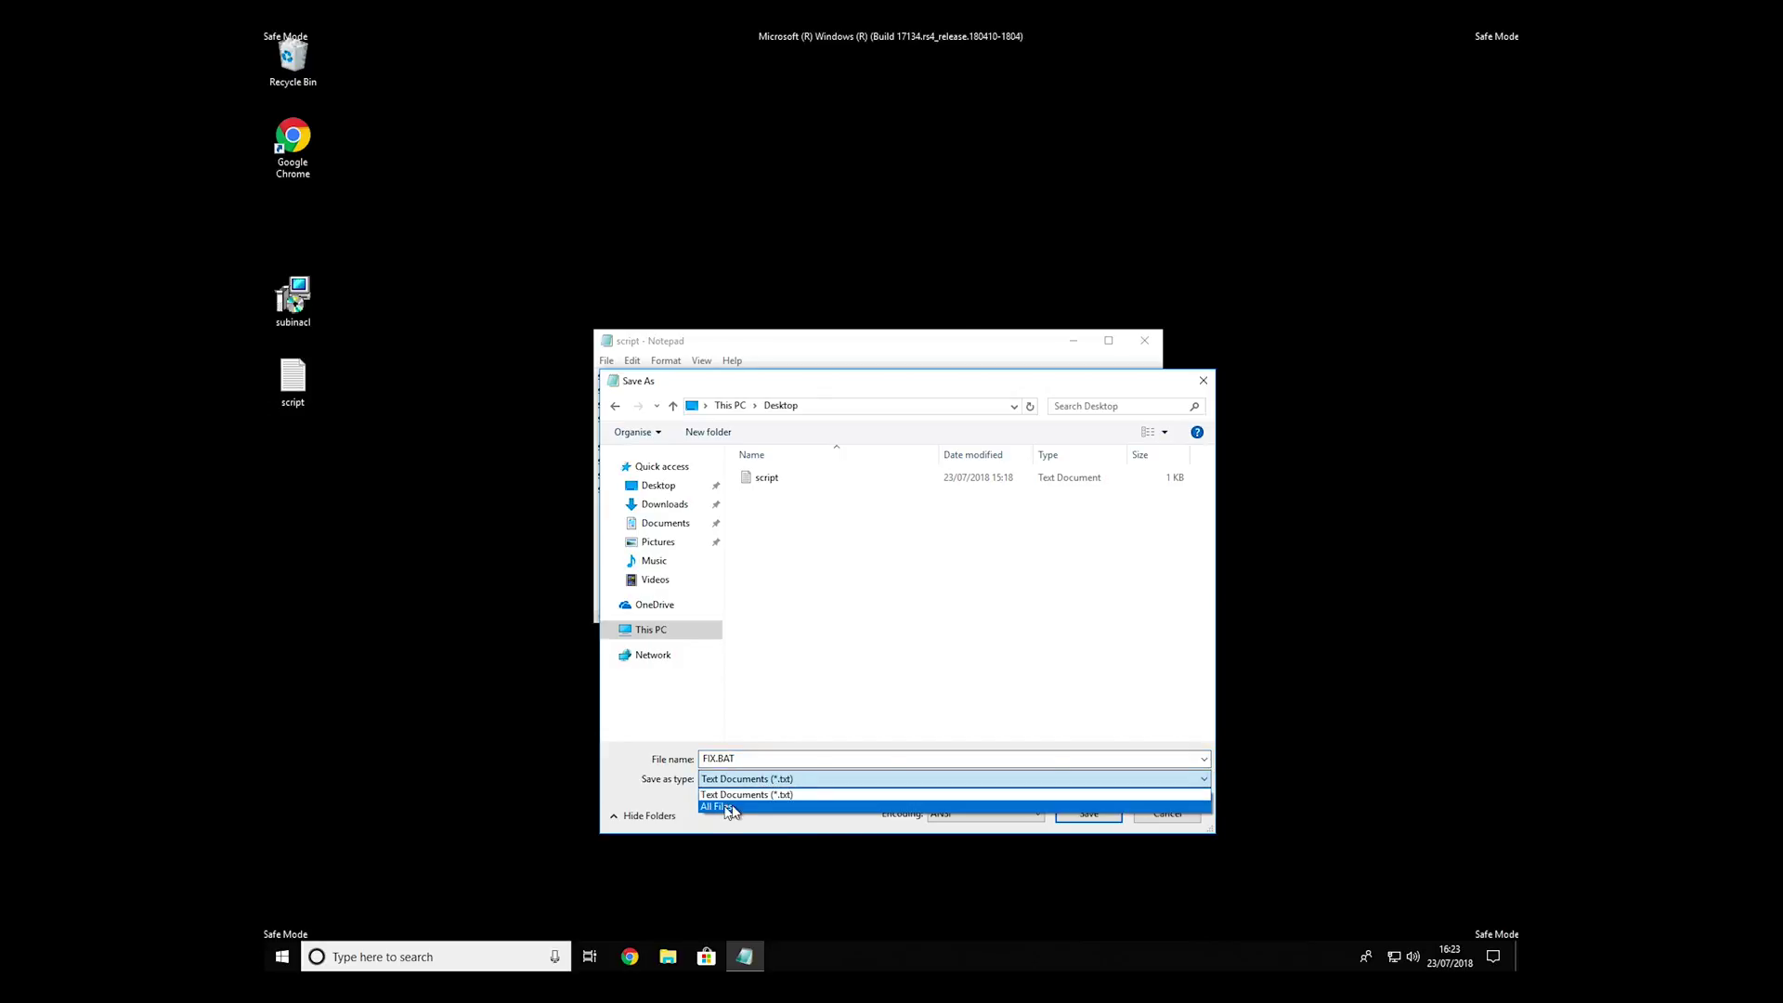
left_click(716, 807)
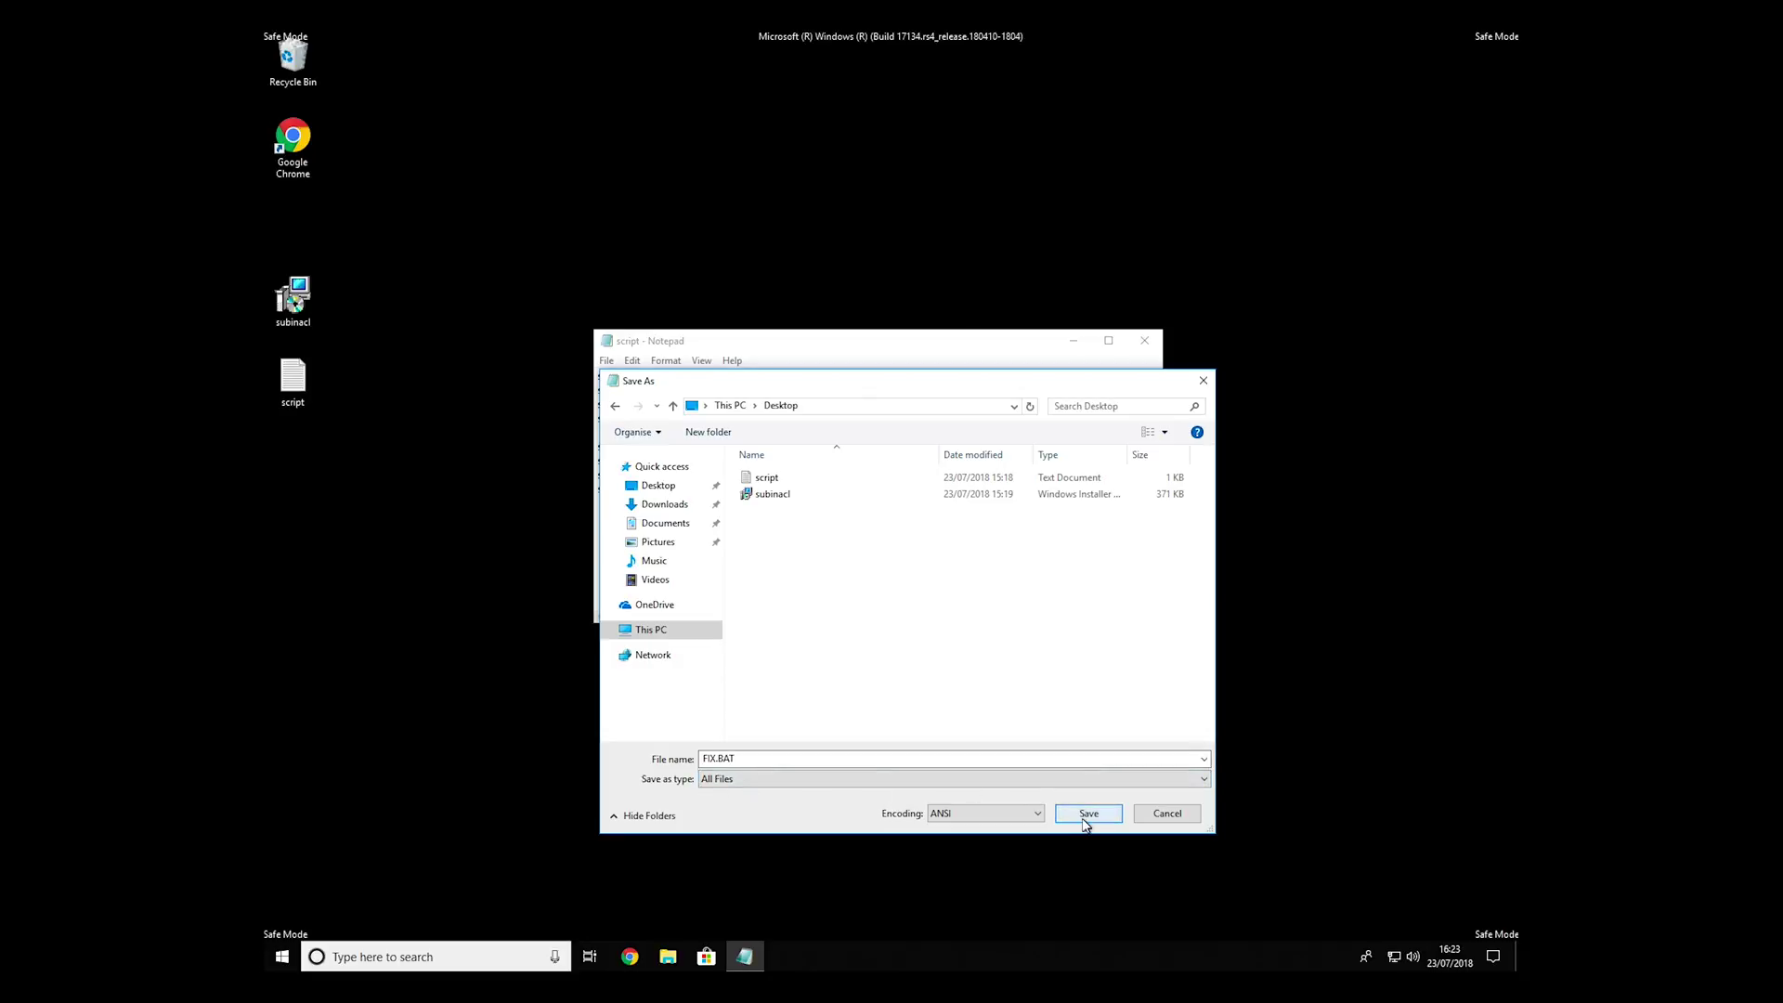
- Save FIX.BAT, close Notepad, and copy the FIX file from the desktop
left_click(1088, 813)
key("alt+F4")
right_click(290, 217)
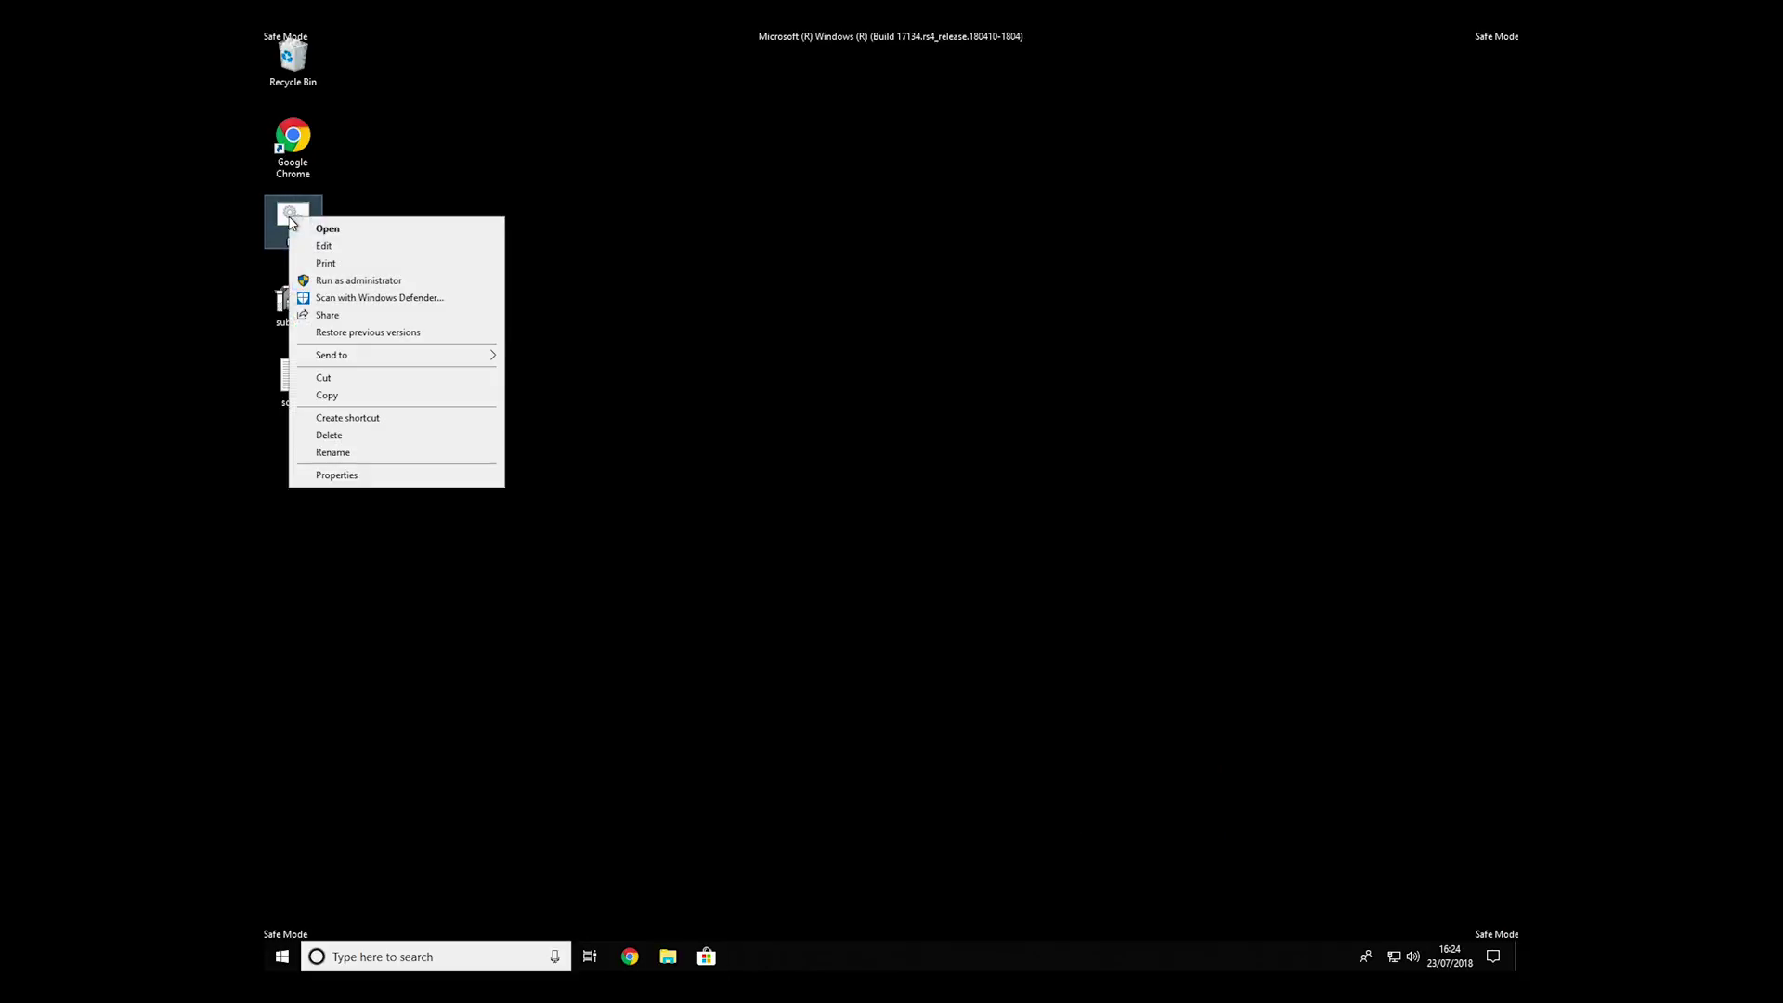
left_click(399, 395)
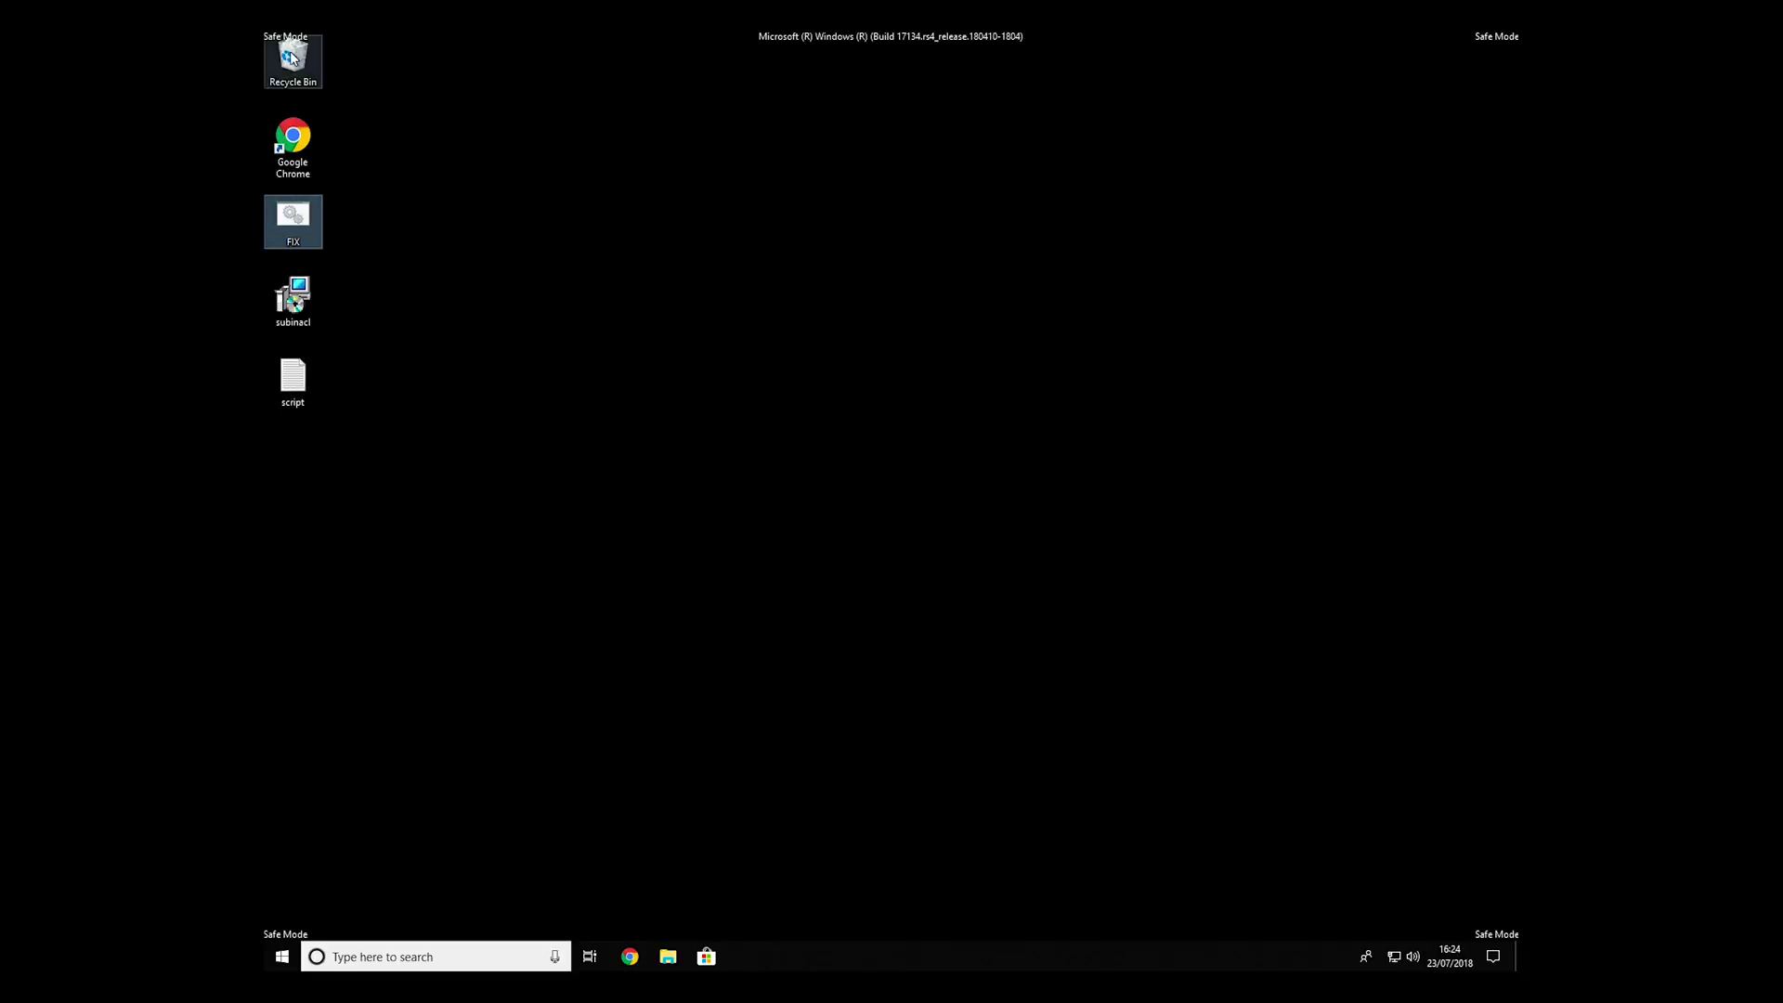
- Browse to C:\Program Files (x86)\Windows Resource Kits\Tools in File Explorer
double_click(292, 58)
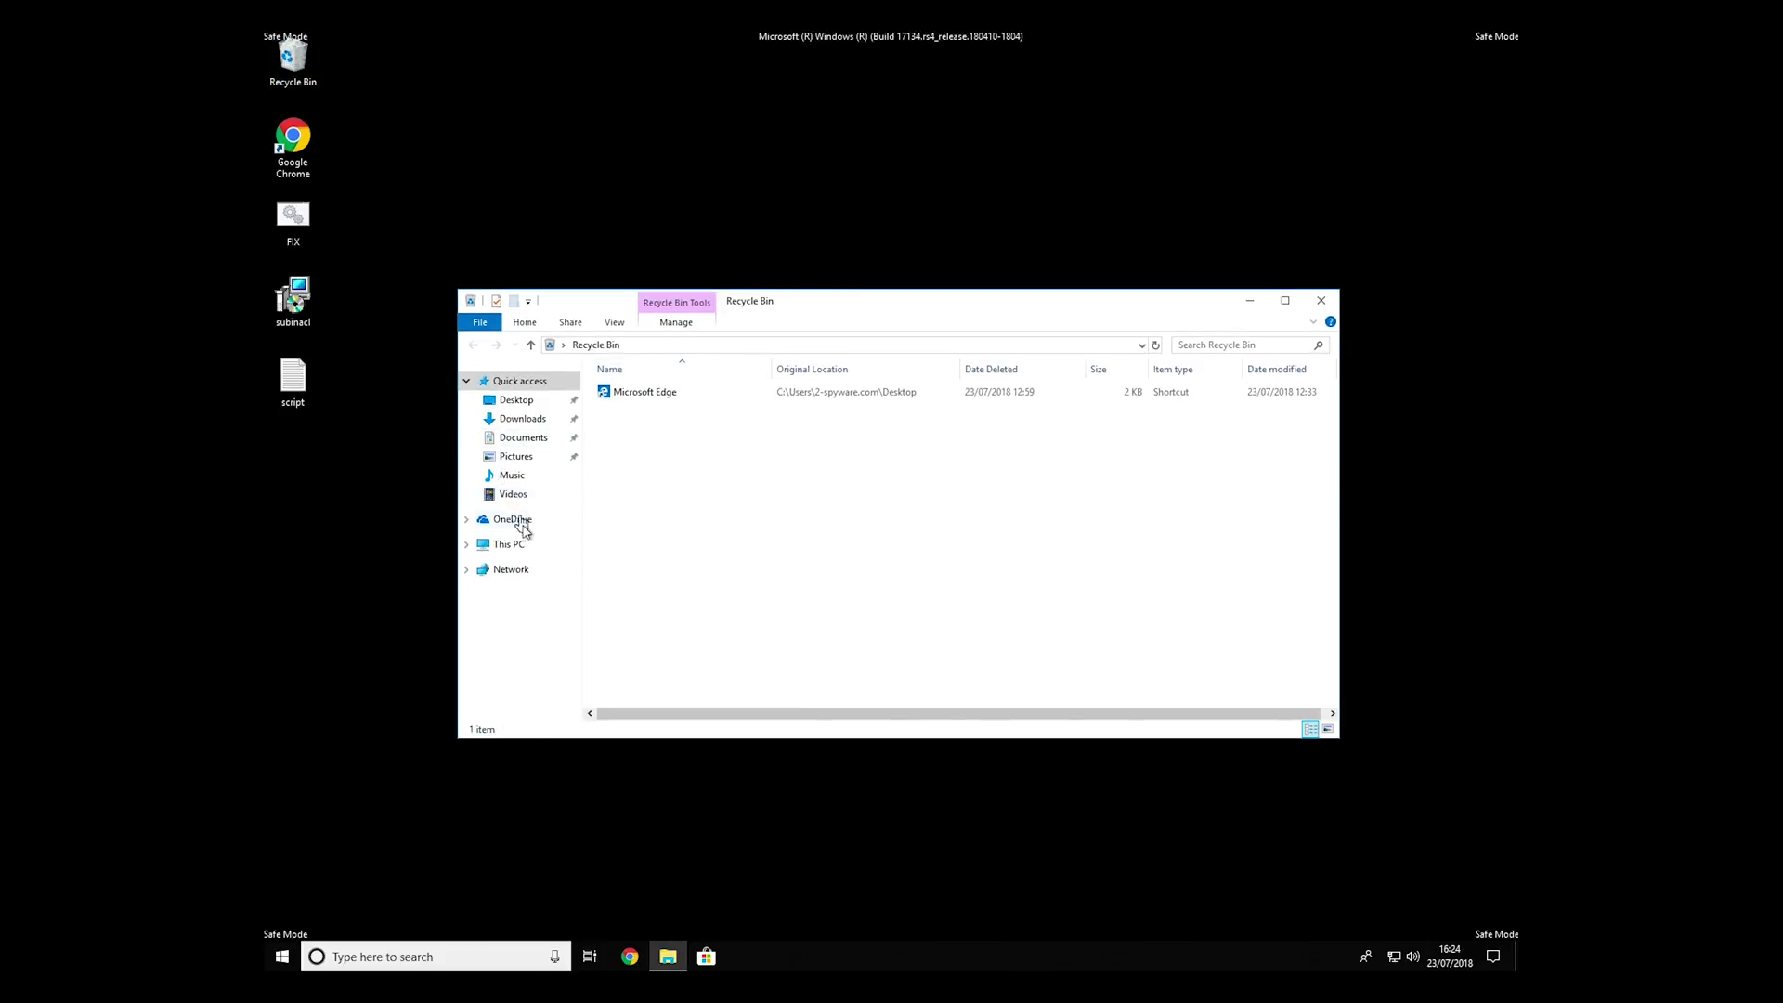
left_click(526, 553)
double_click(665, 572)
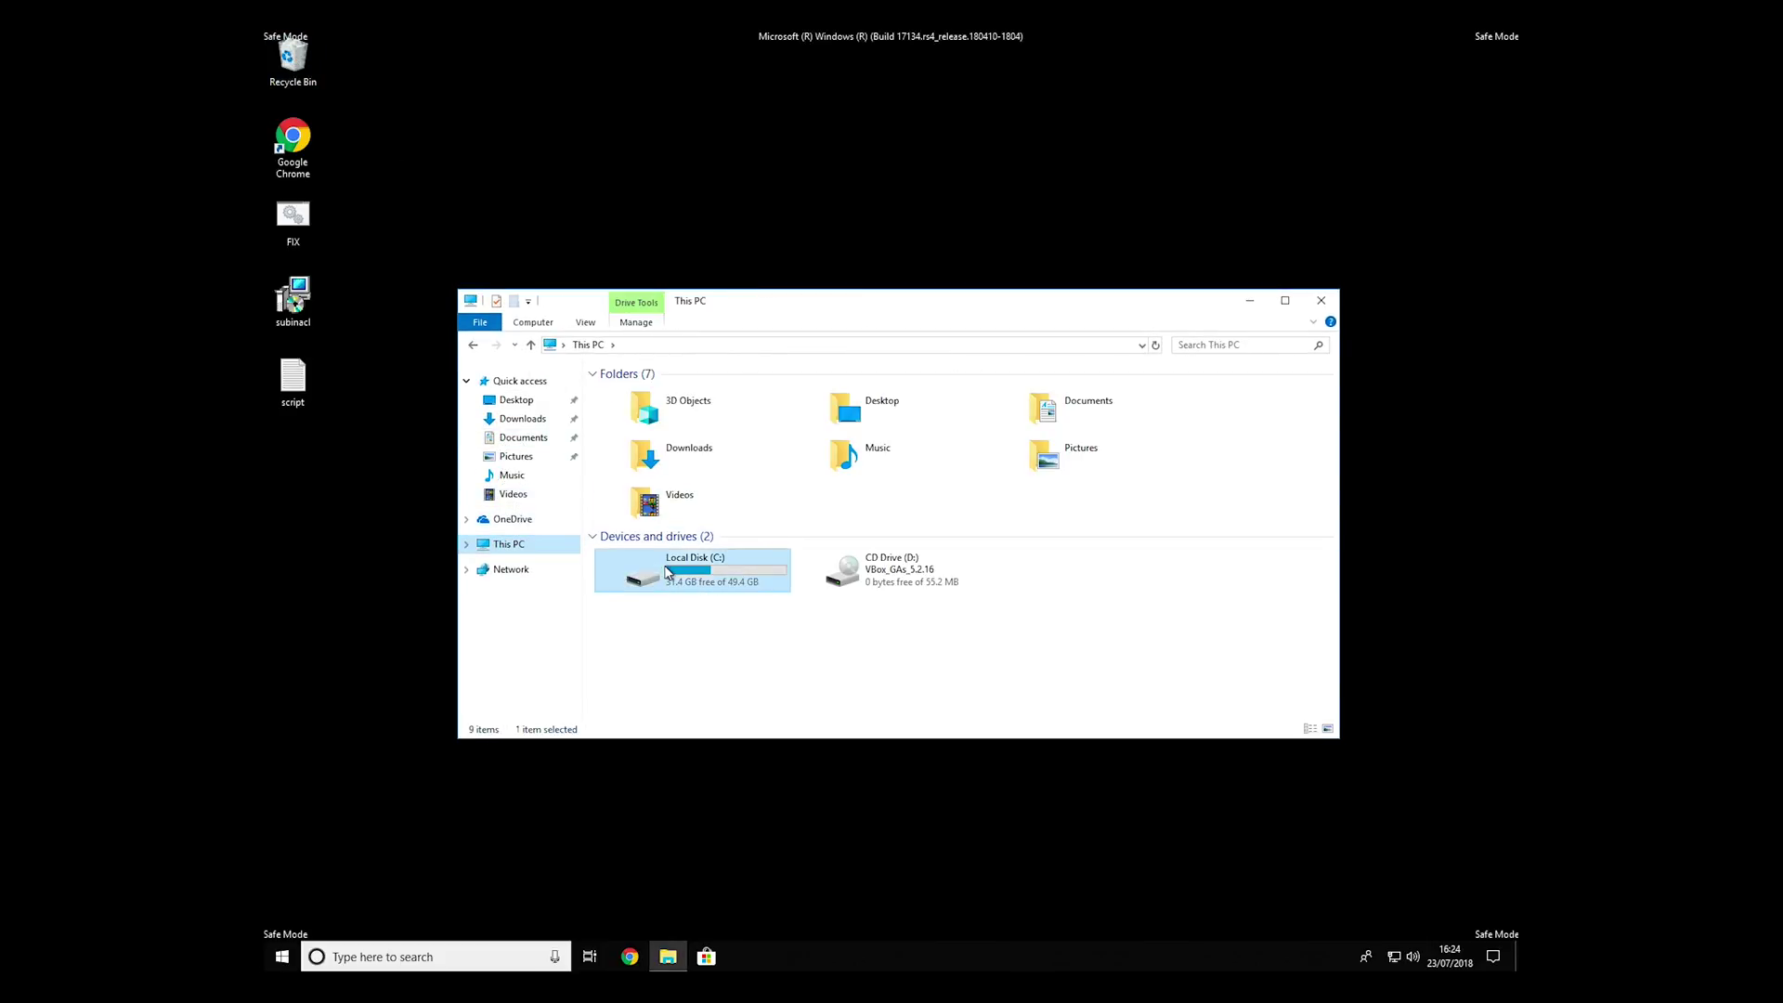
double_click(650, 424)
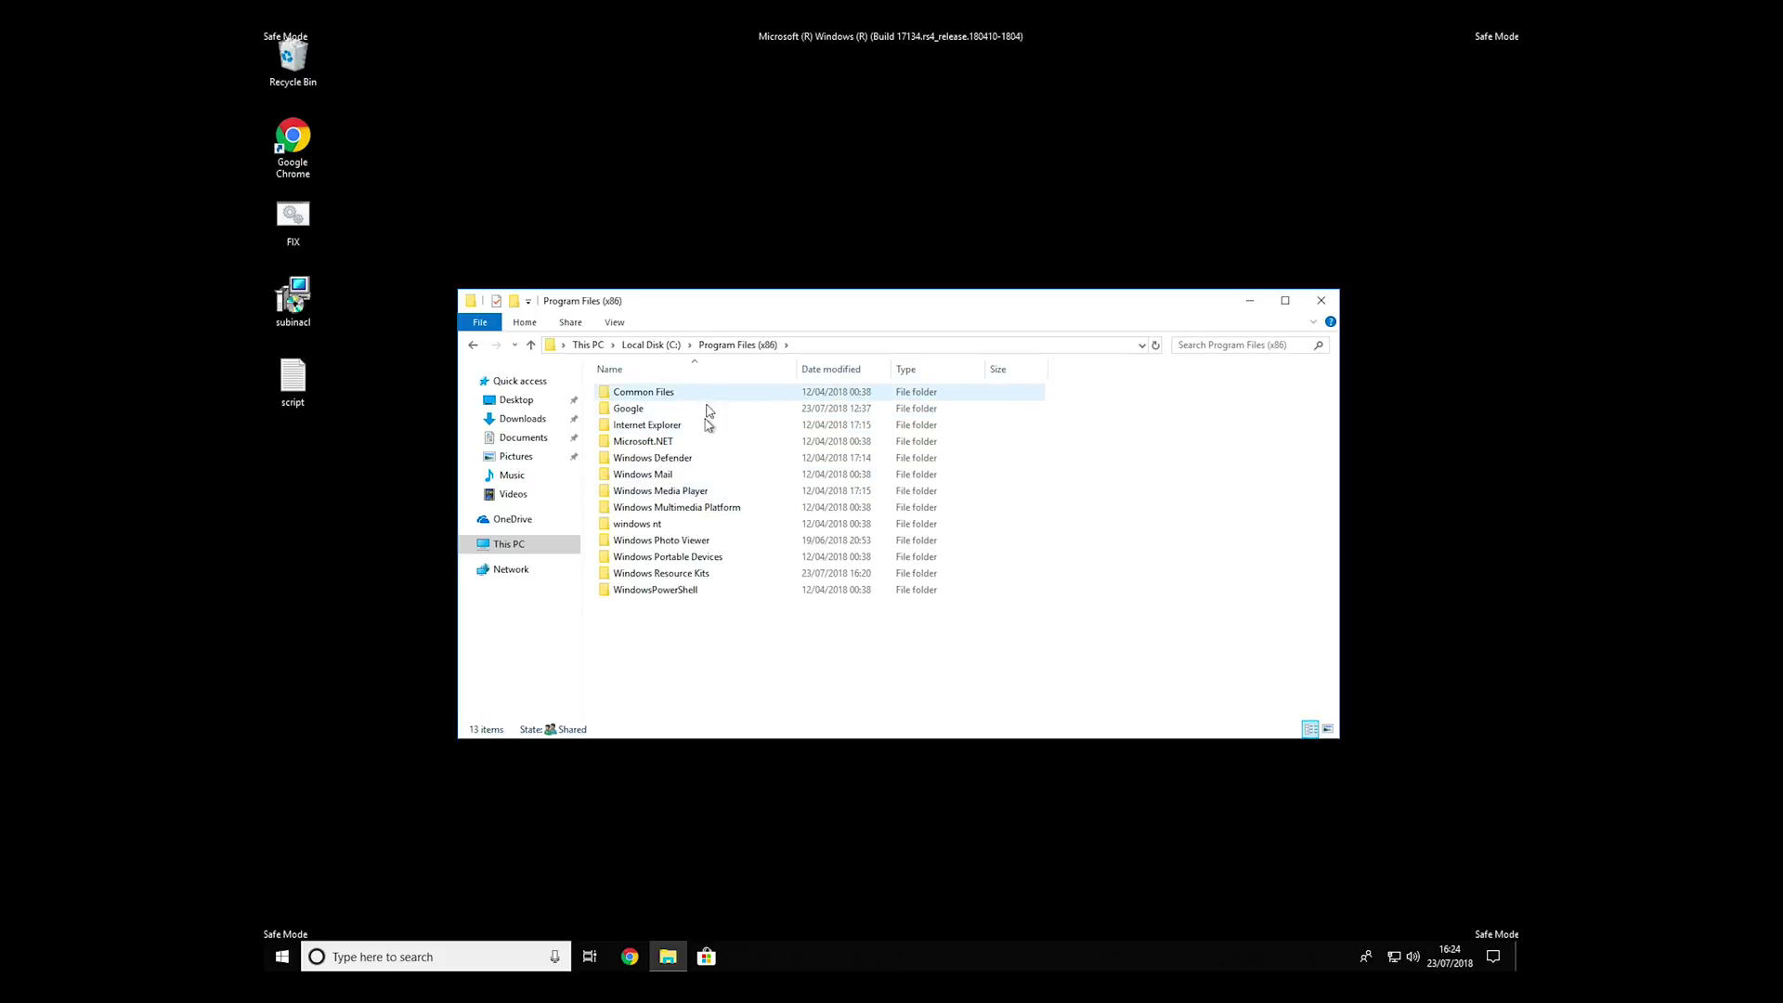
double_click(706, 574)
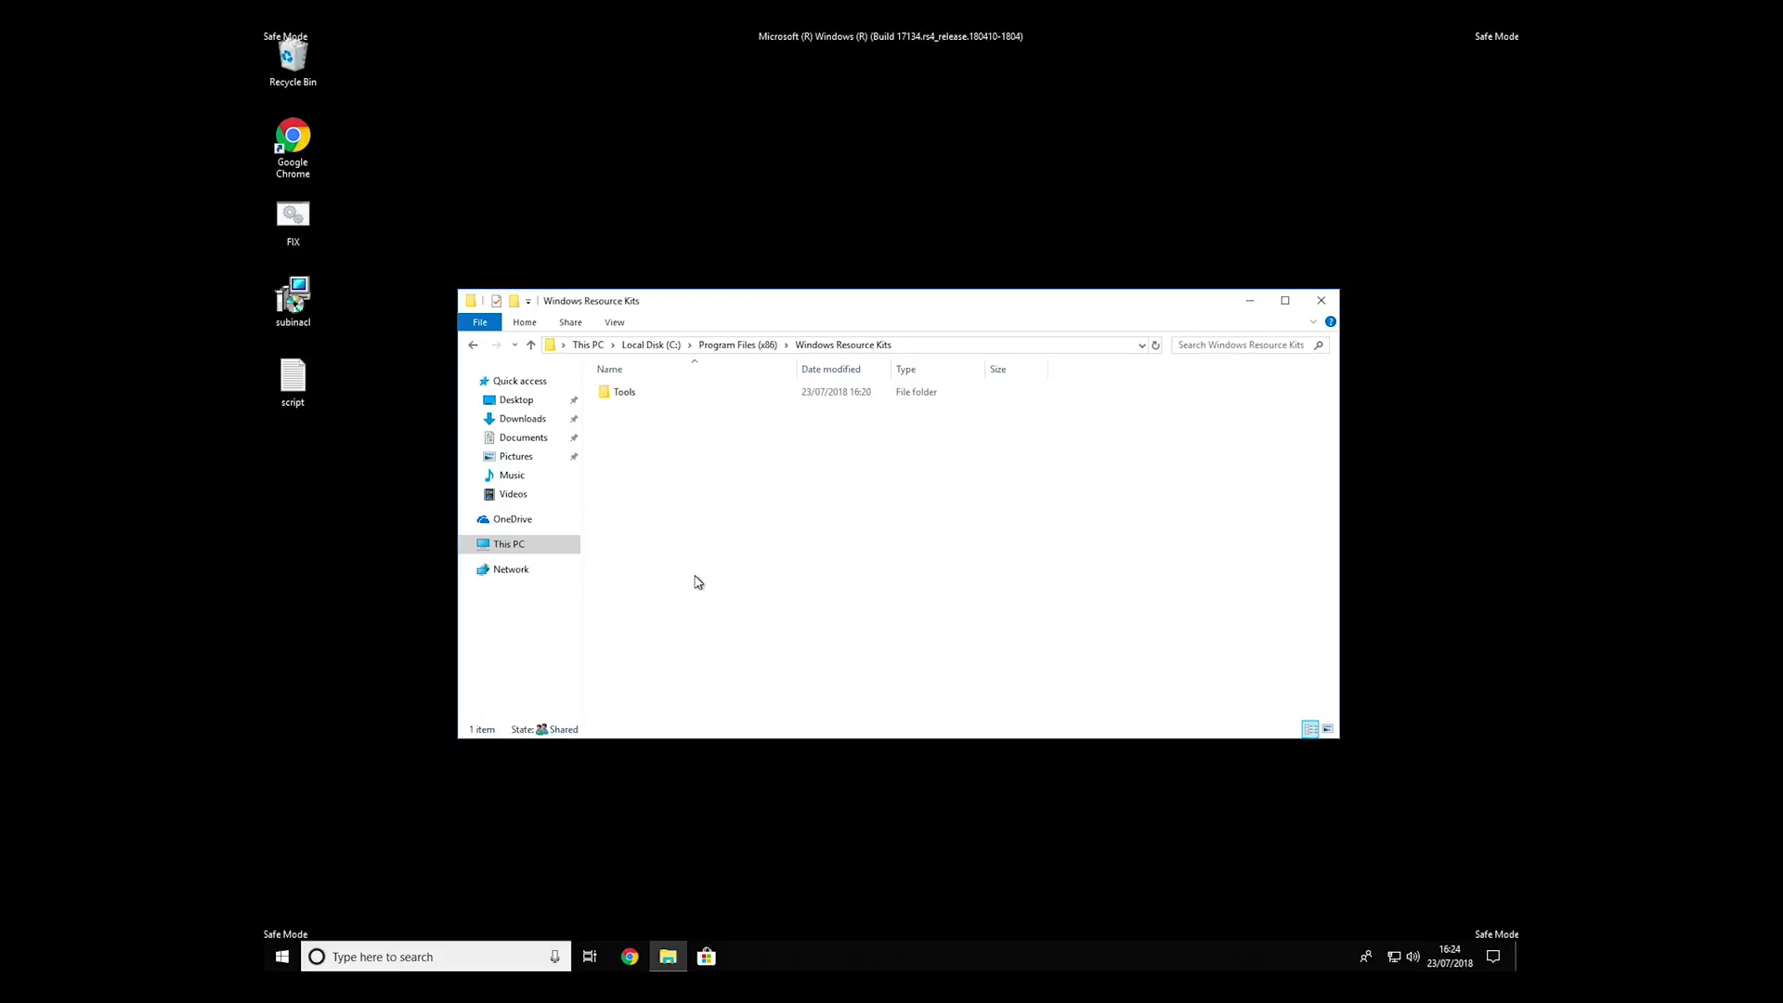
double_click(625, 395)
- Paste FIX into the Tools folder and close the Explorer window
right_click(690, 523)
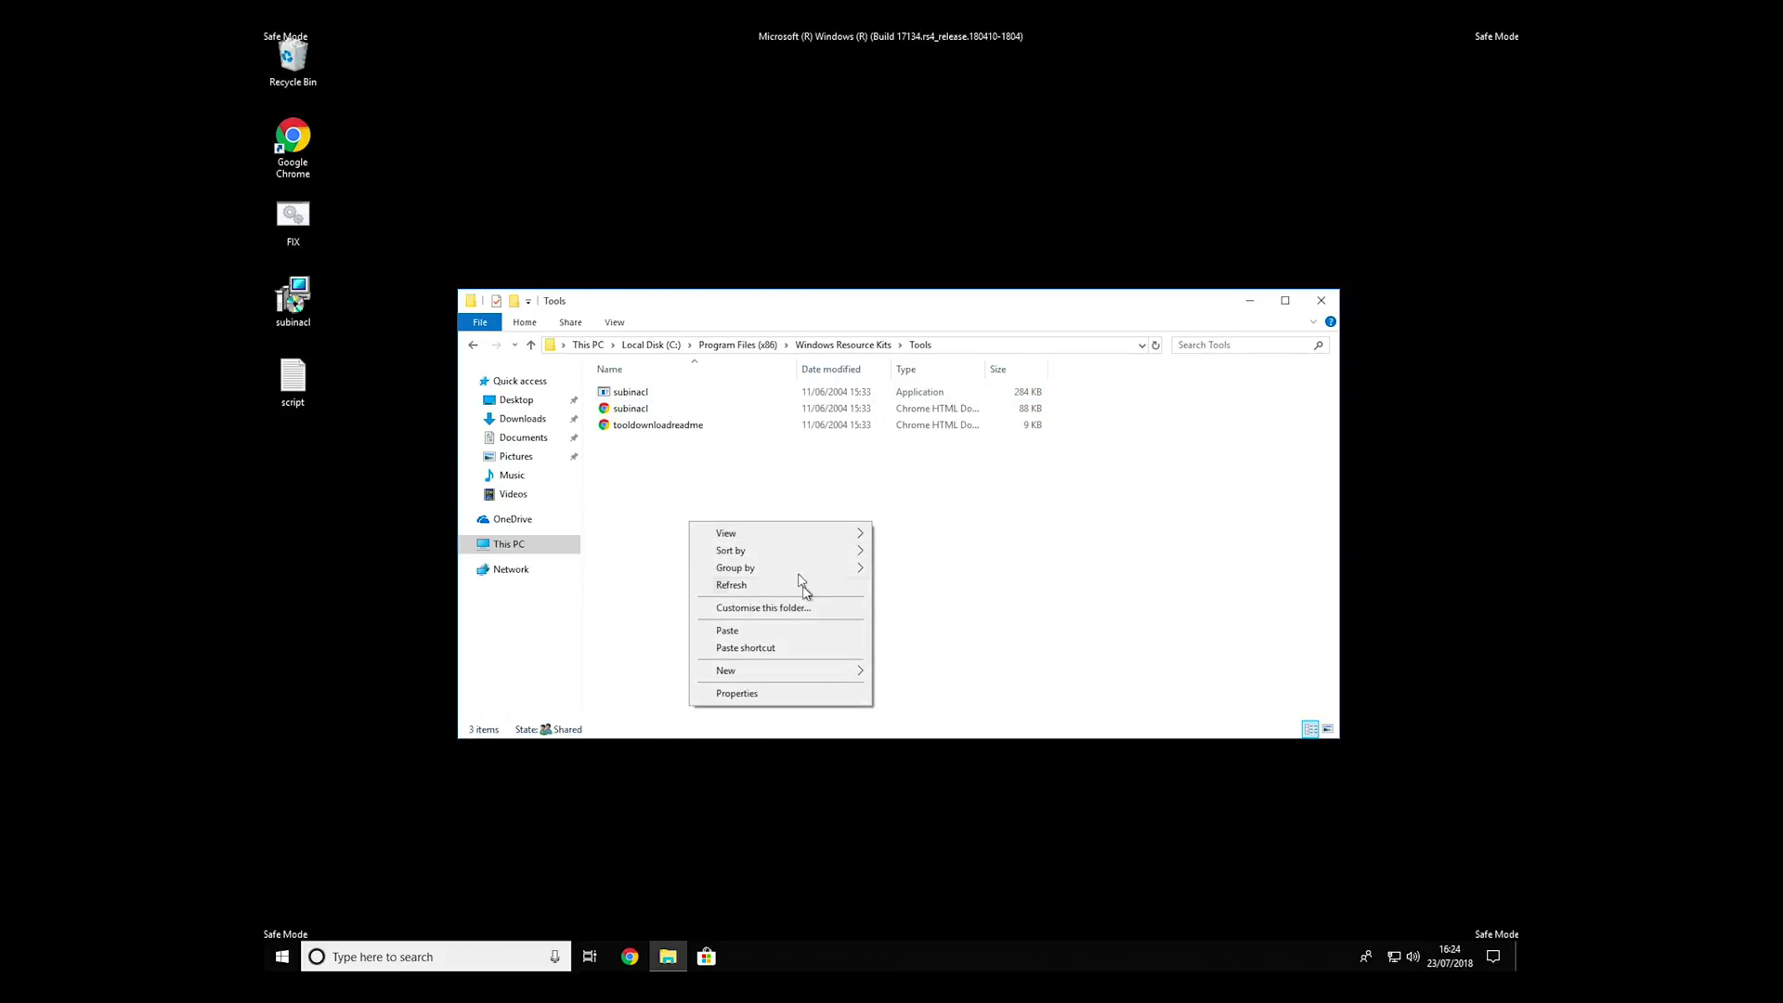
left_click(804, 633)
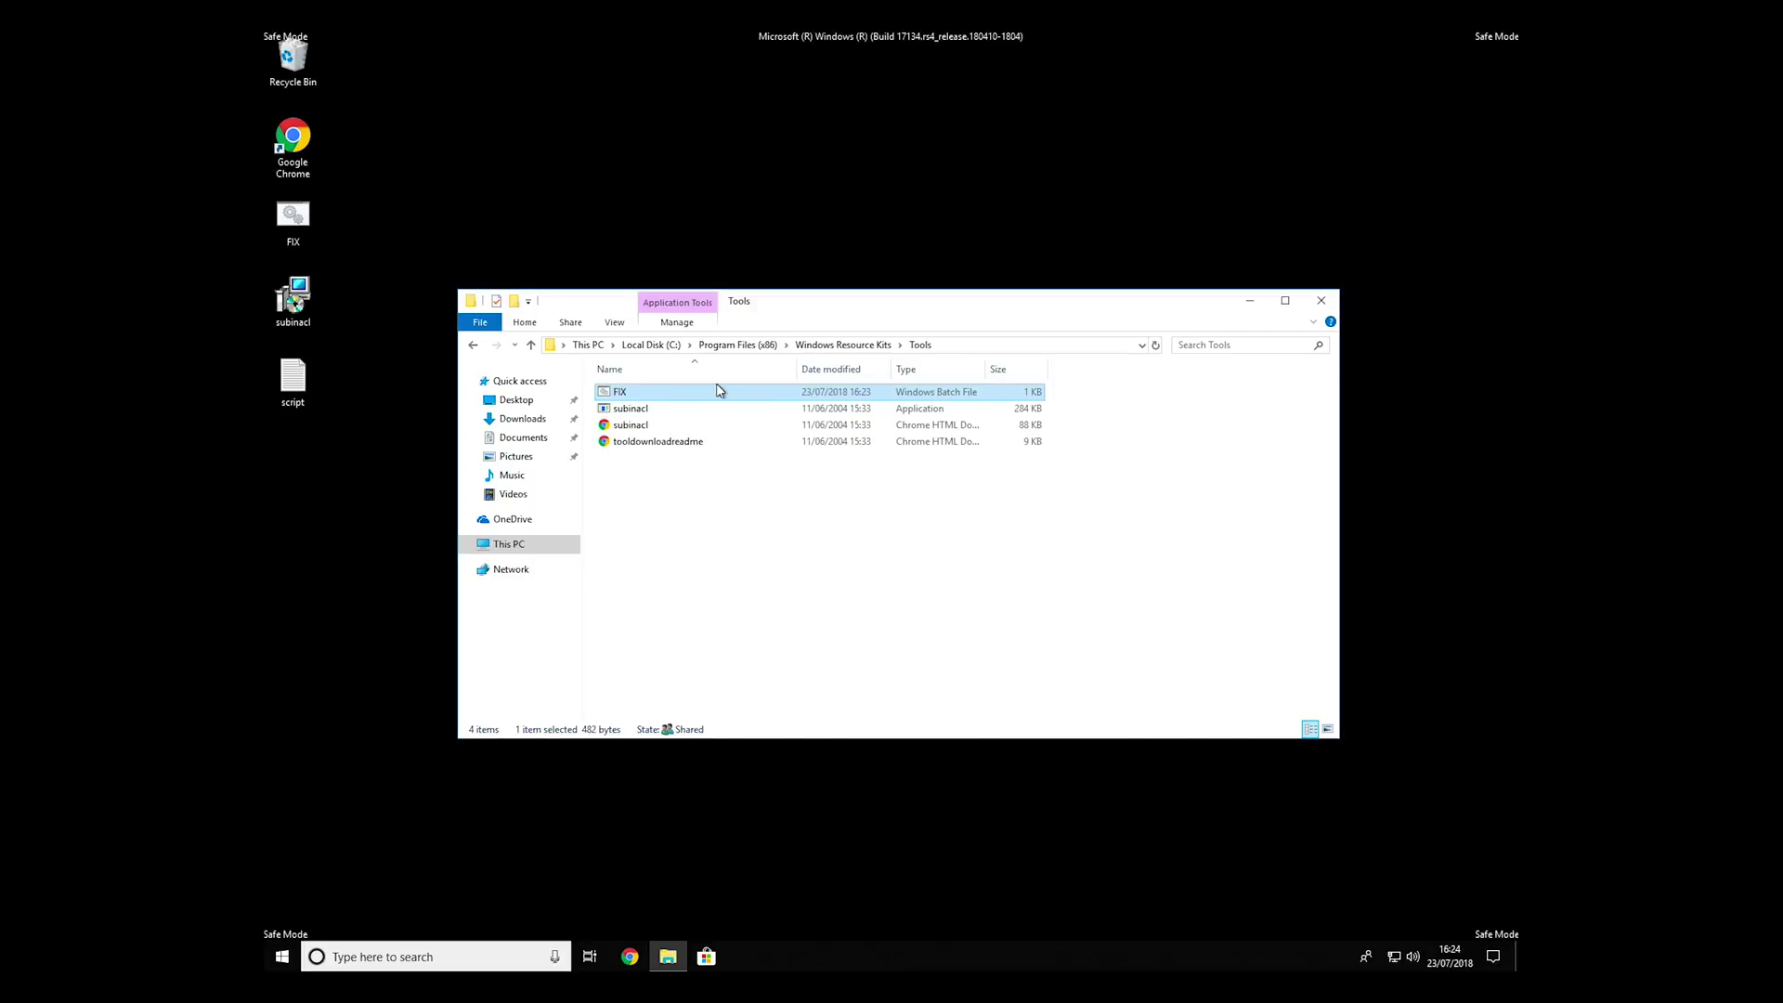
left_click_drag(871, 306, 896, 242)
left_click(832, 478)
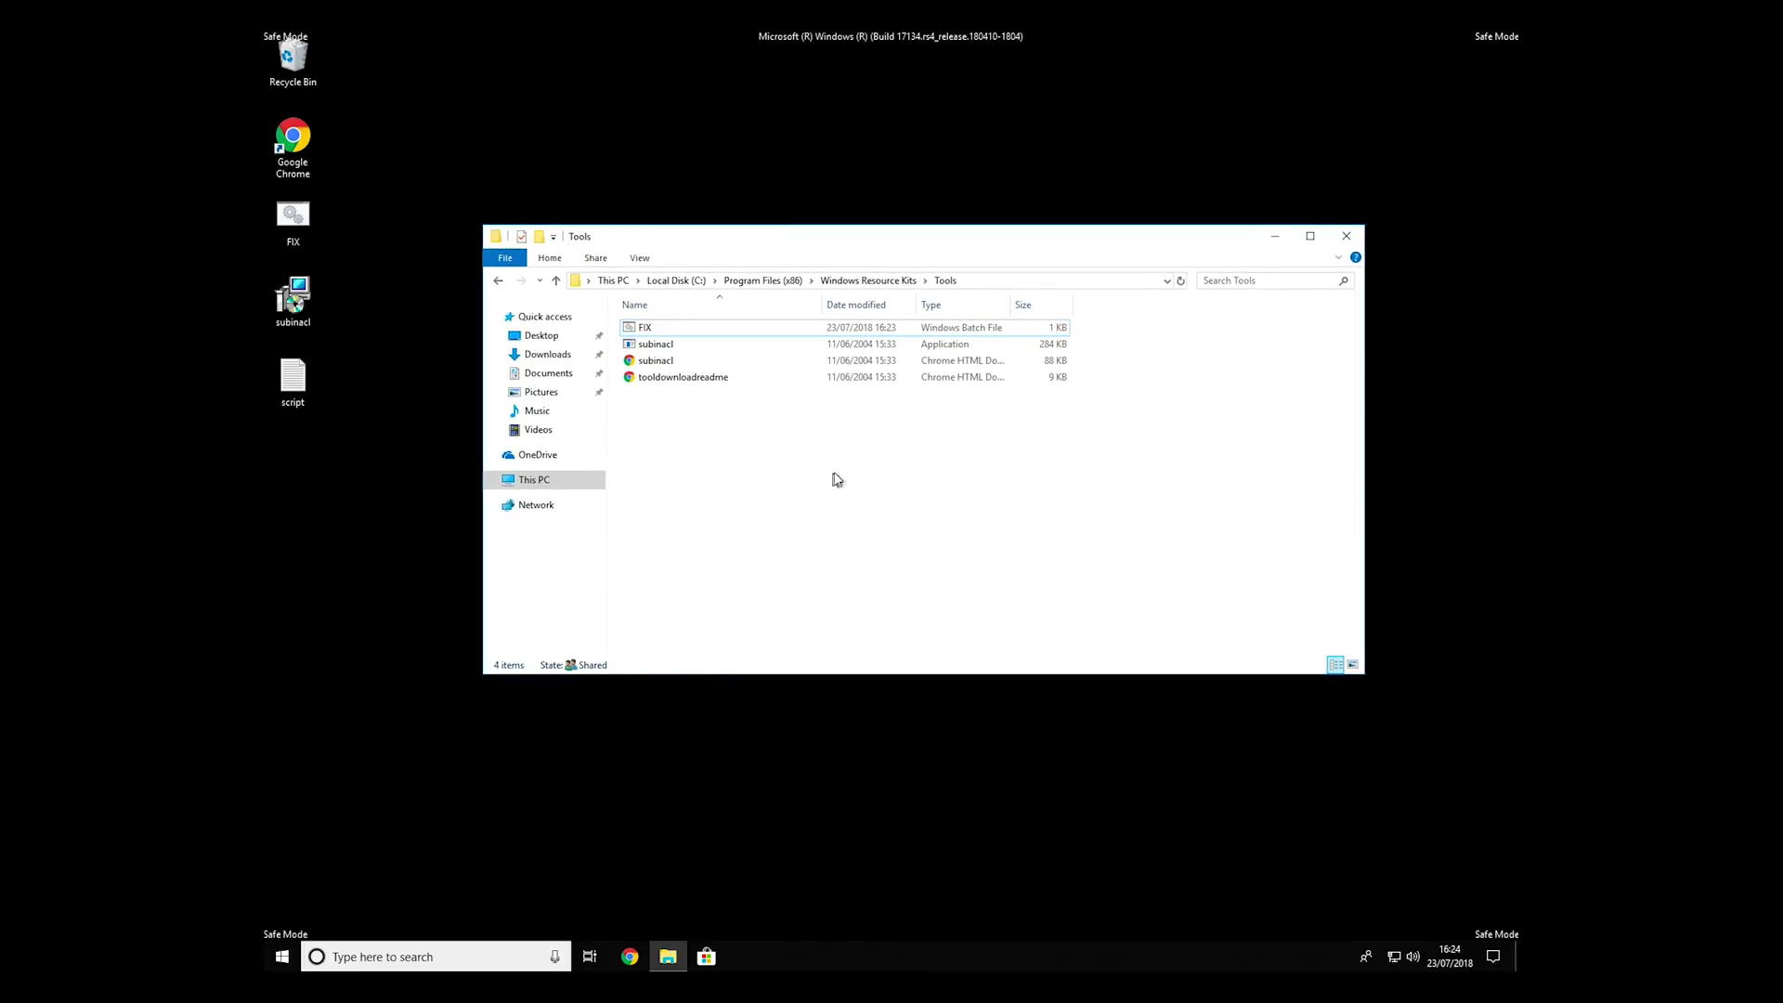
left_click(1346, 235)
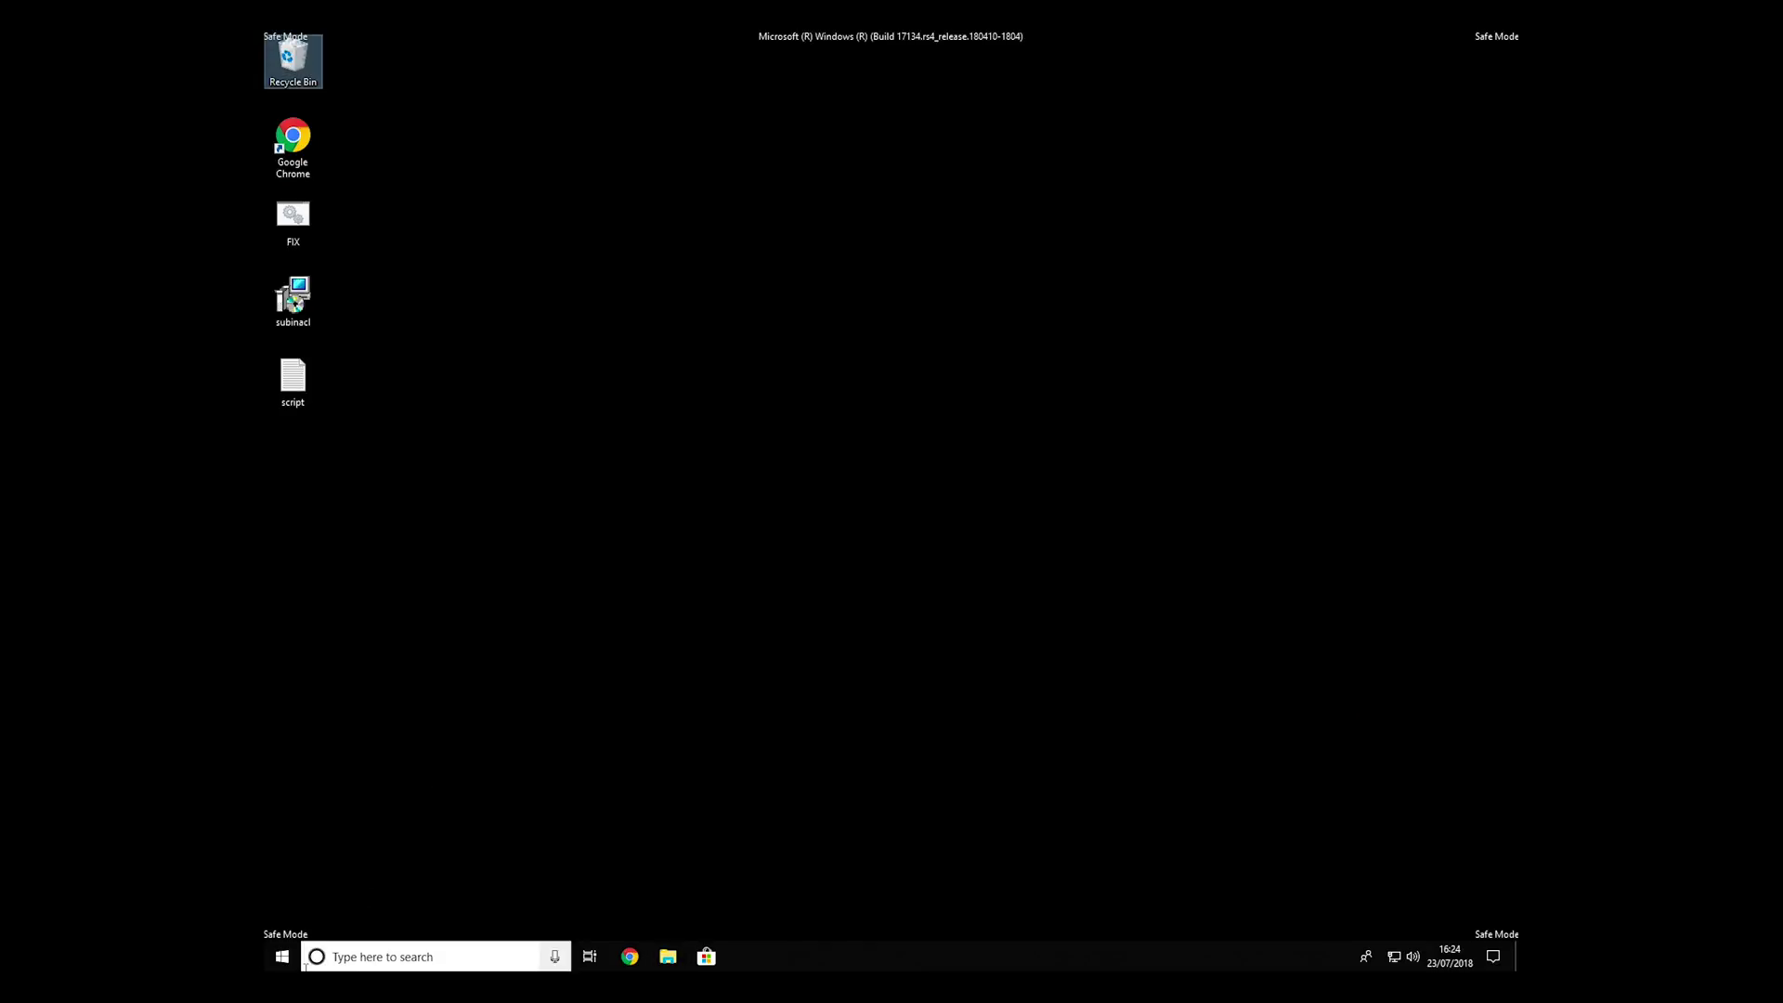
- Search for cmd and launch Command Prompt as administrator
left_click(360, 962)
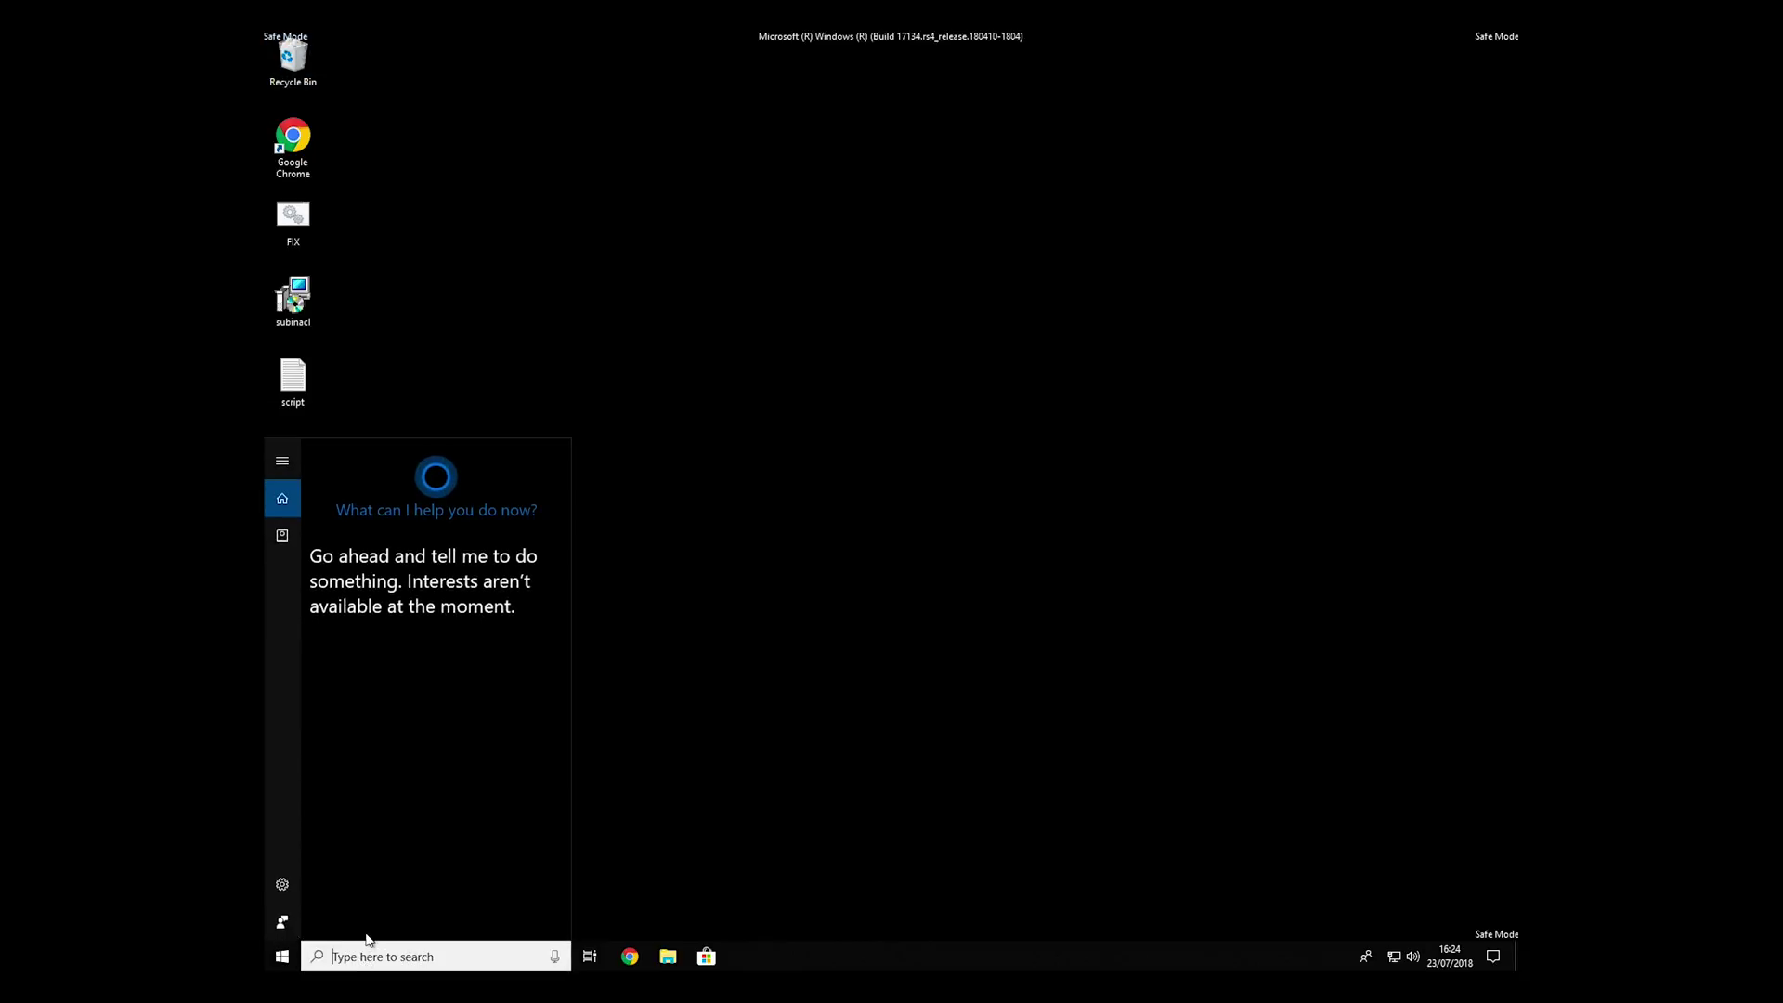
type("cmd")
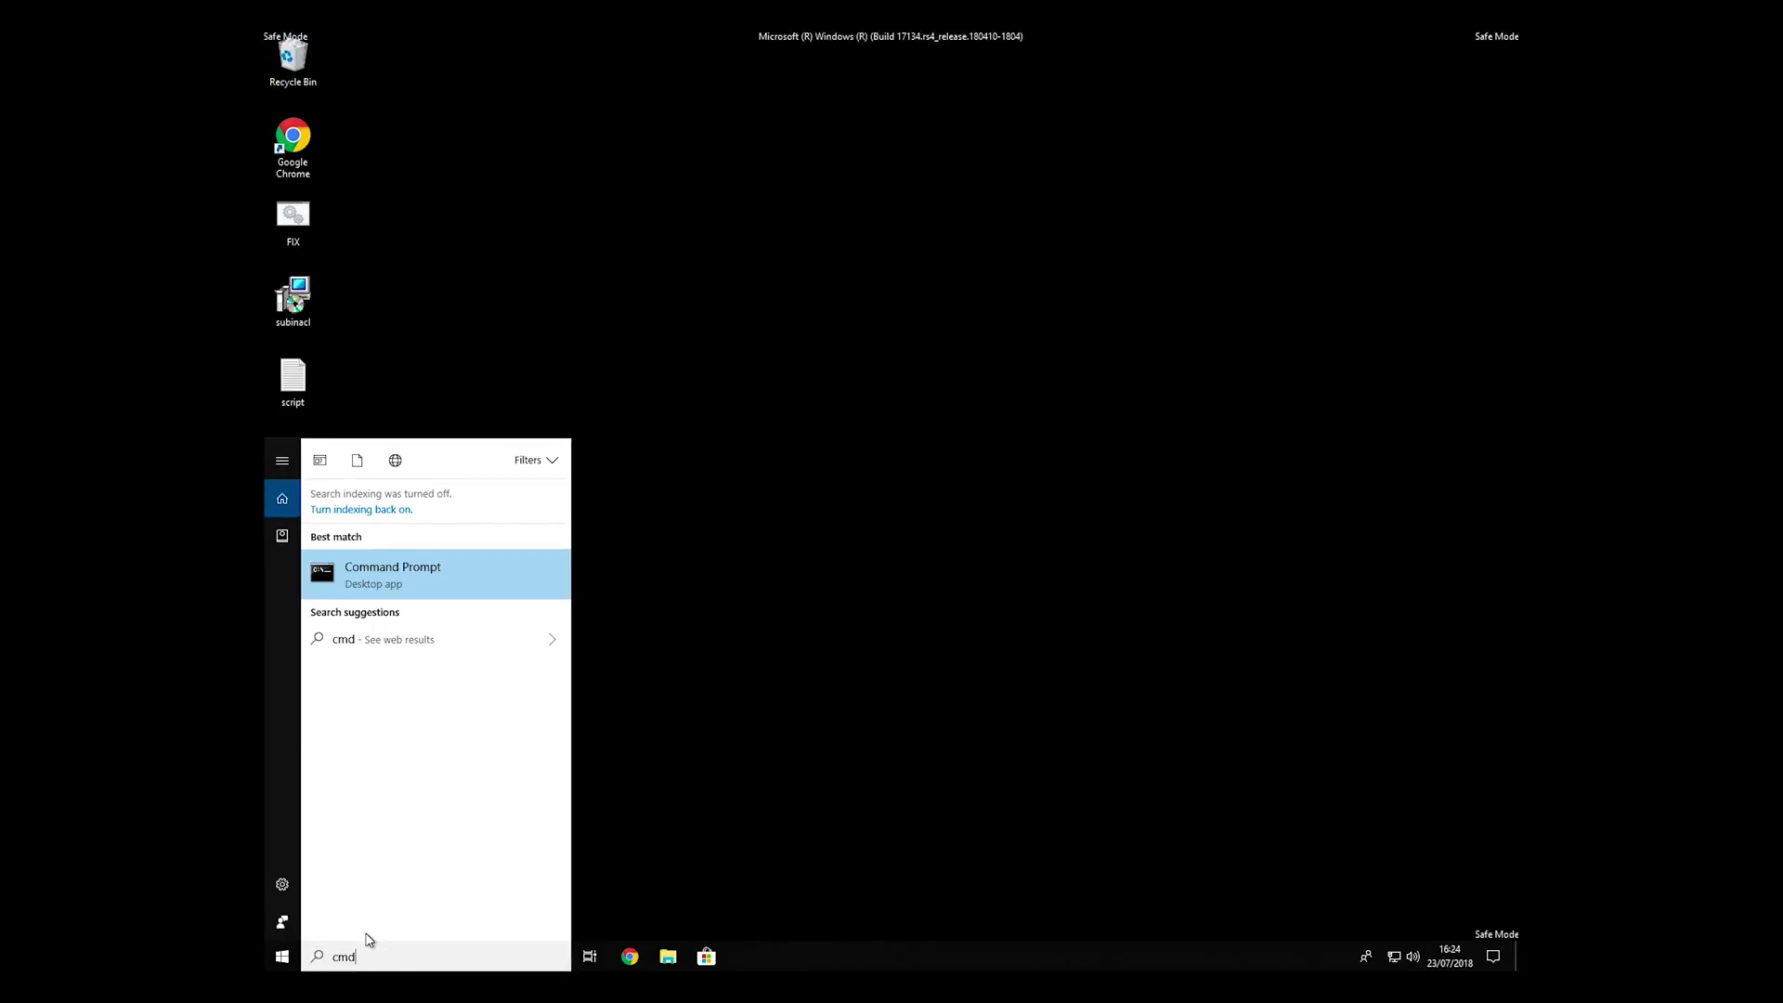
right_click(413, 575)
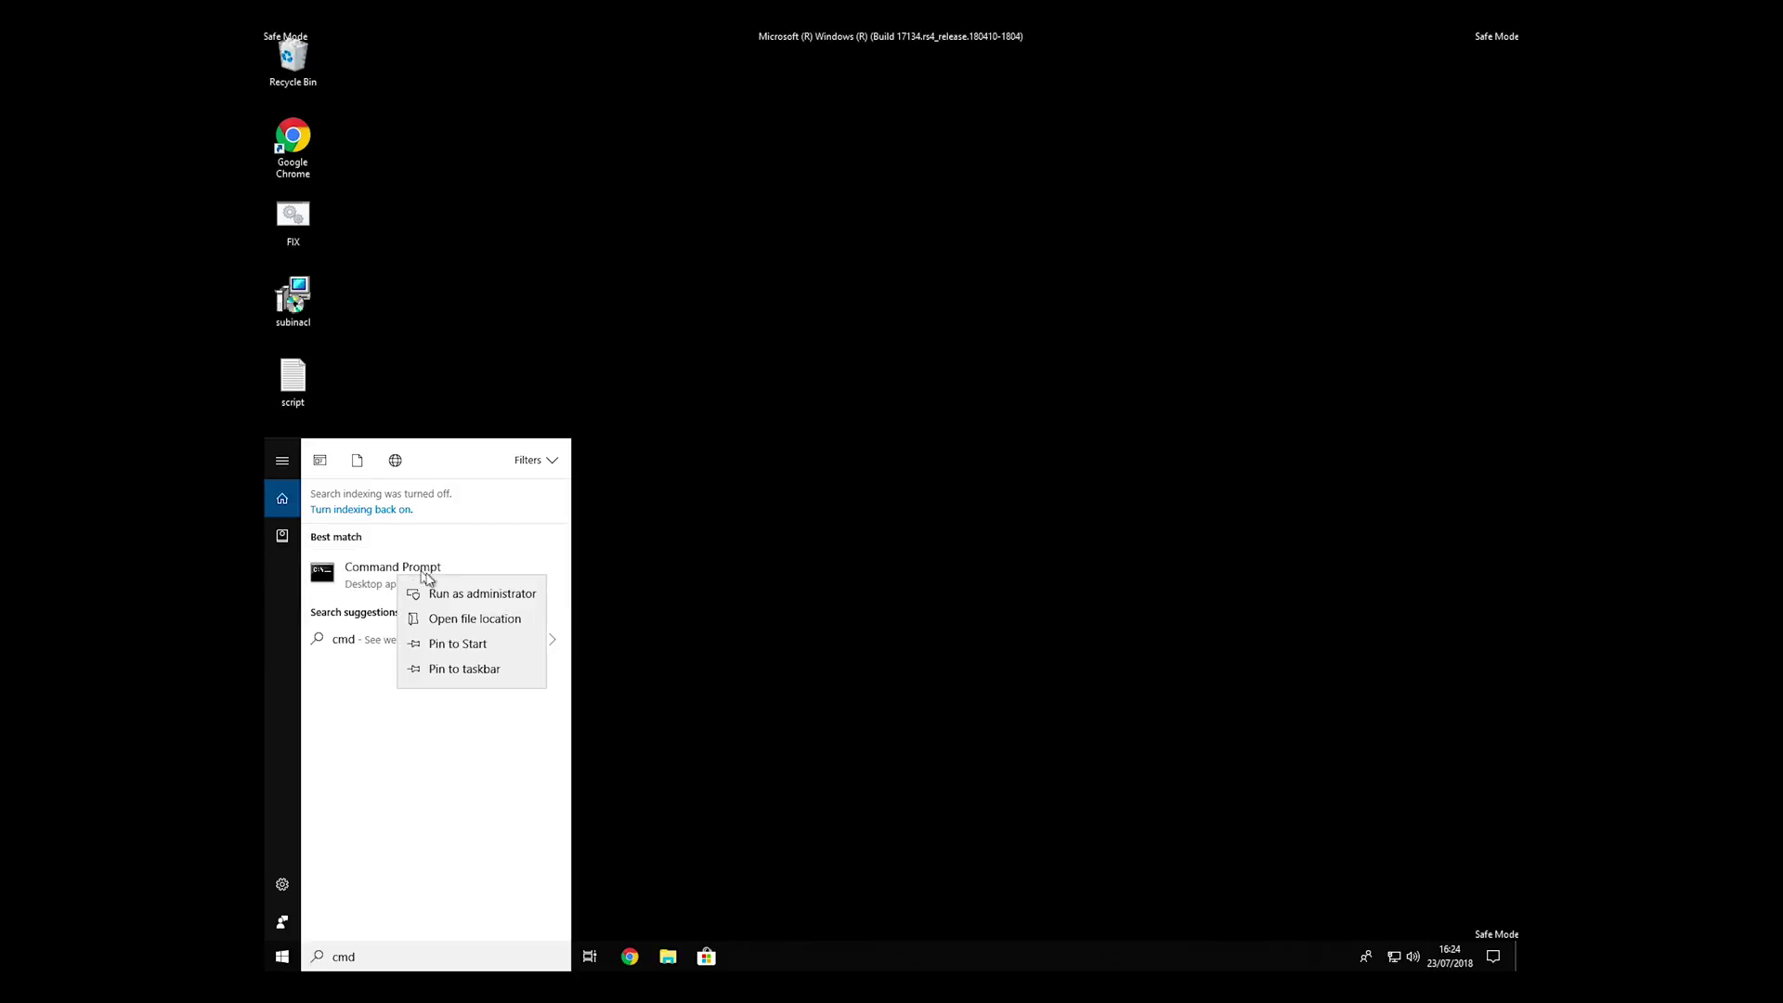
left_click(456, 597)
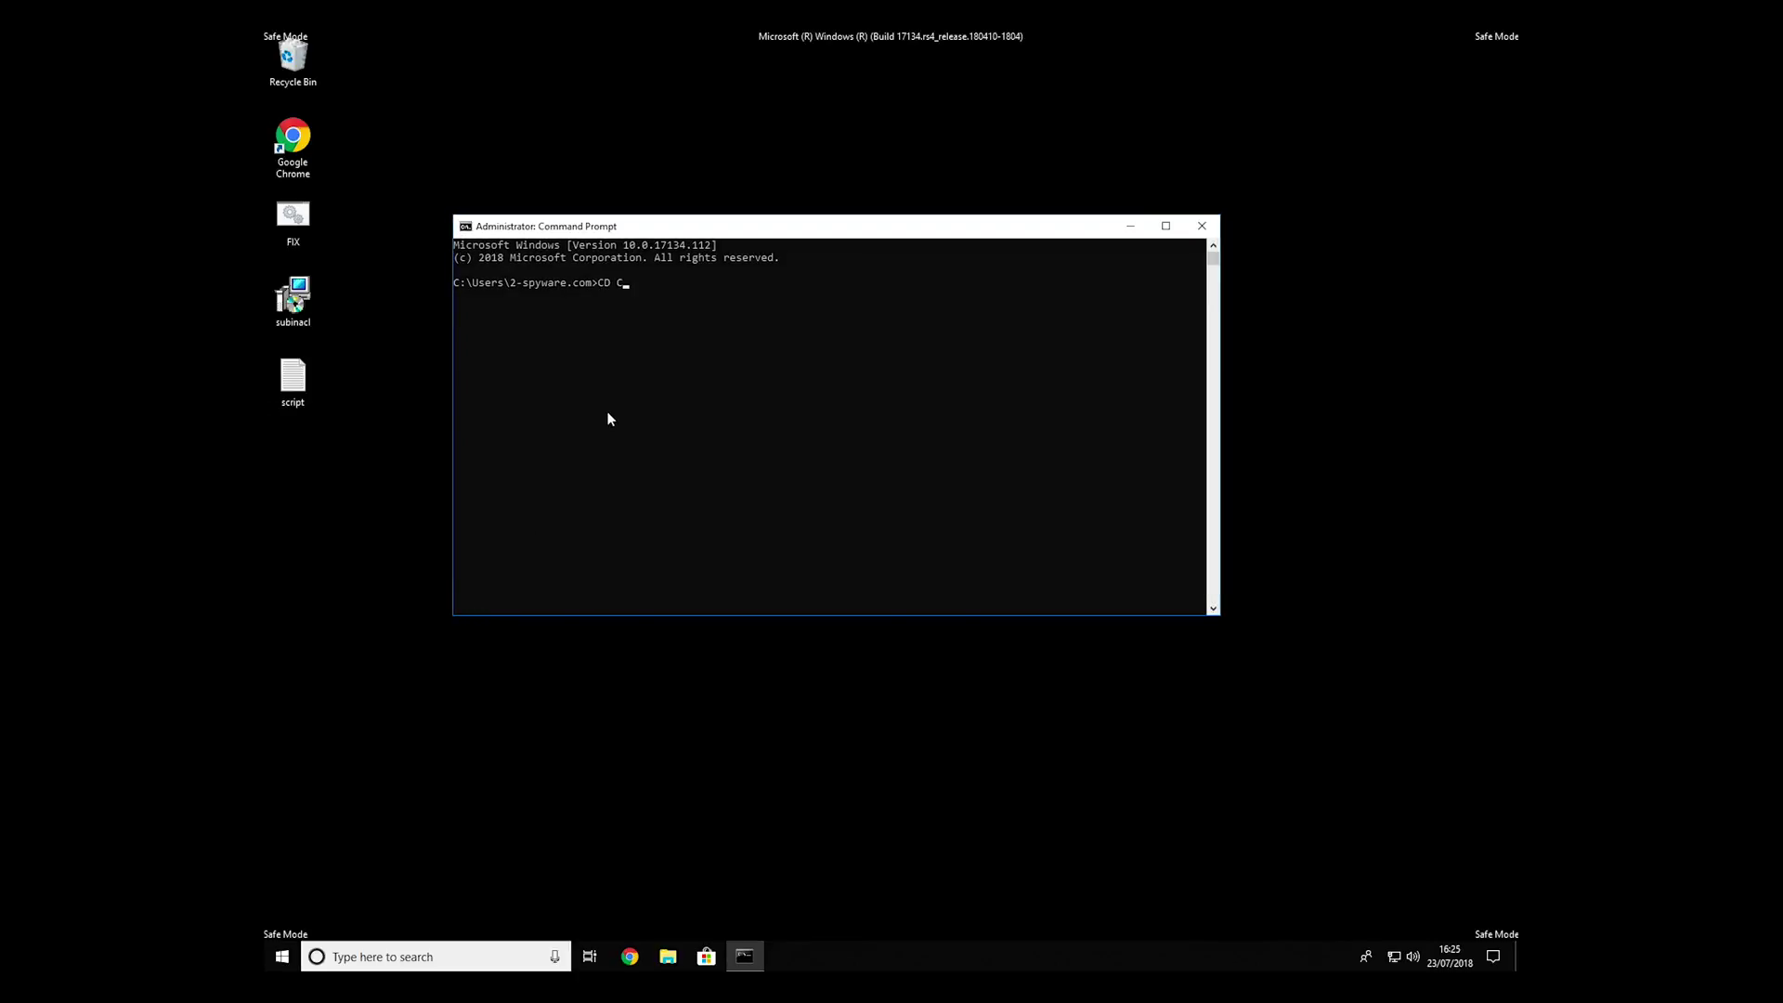
- Change directory to C:\Program Files (x86)\Windows Resource Kits\Tools
type("CD \"C:\\Program")
key("Tab")
key("Tab")
type("\\Windows Re")
key("Tab")
type("\\")
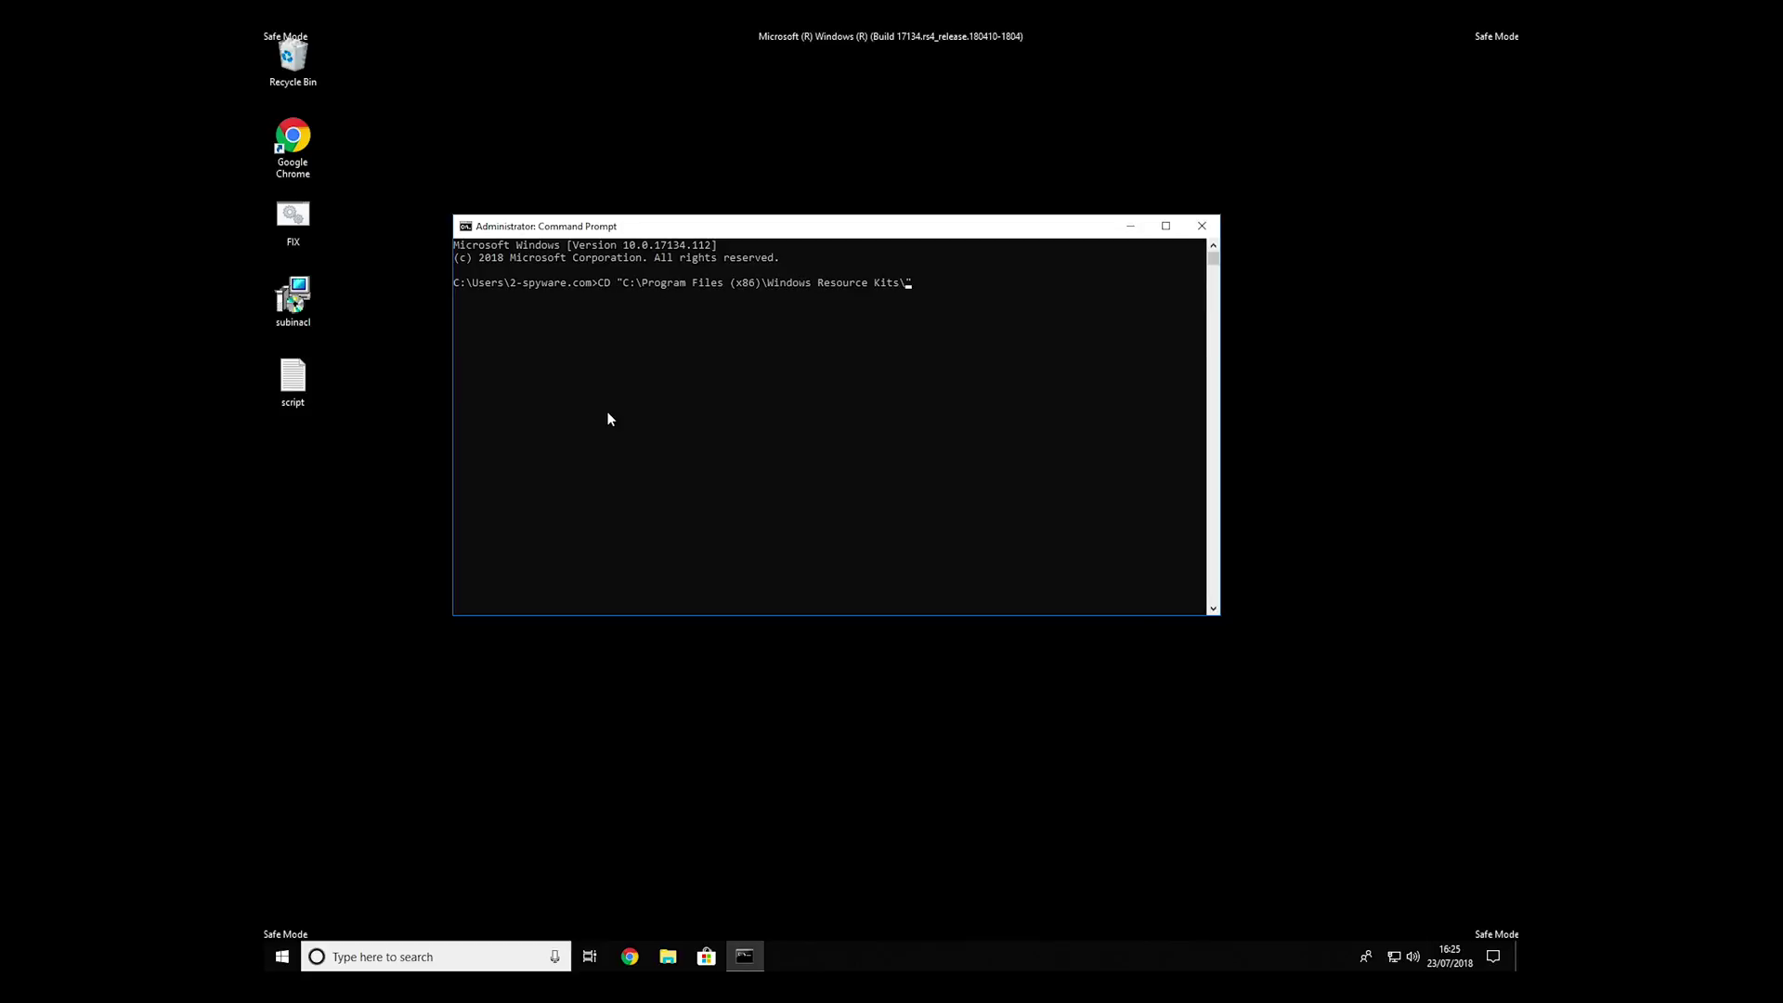
type("t")
key("Return")
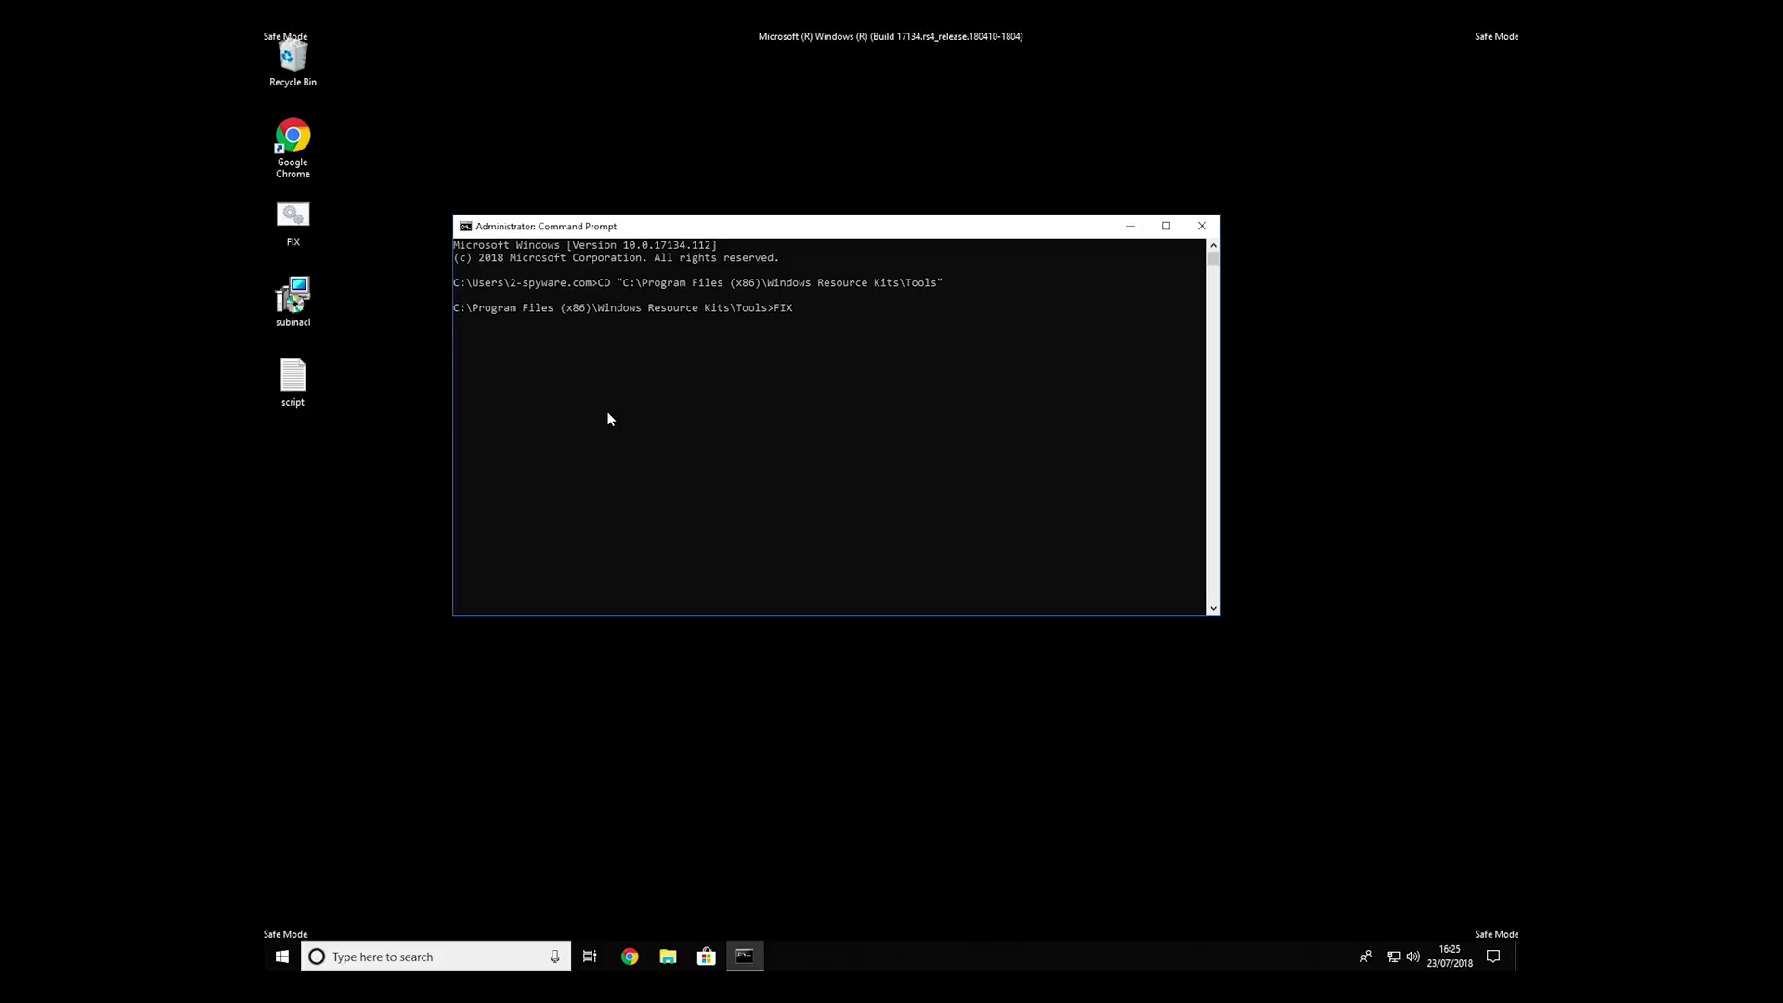
- Run FIX.BAT and close the Command Prompt when it finishes
type("FIX.BAT")
key("Return")
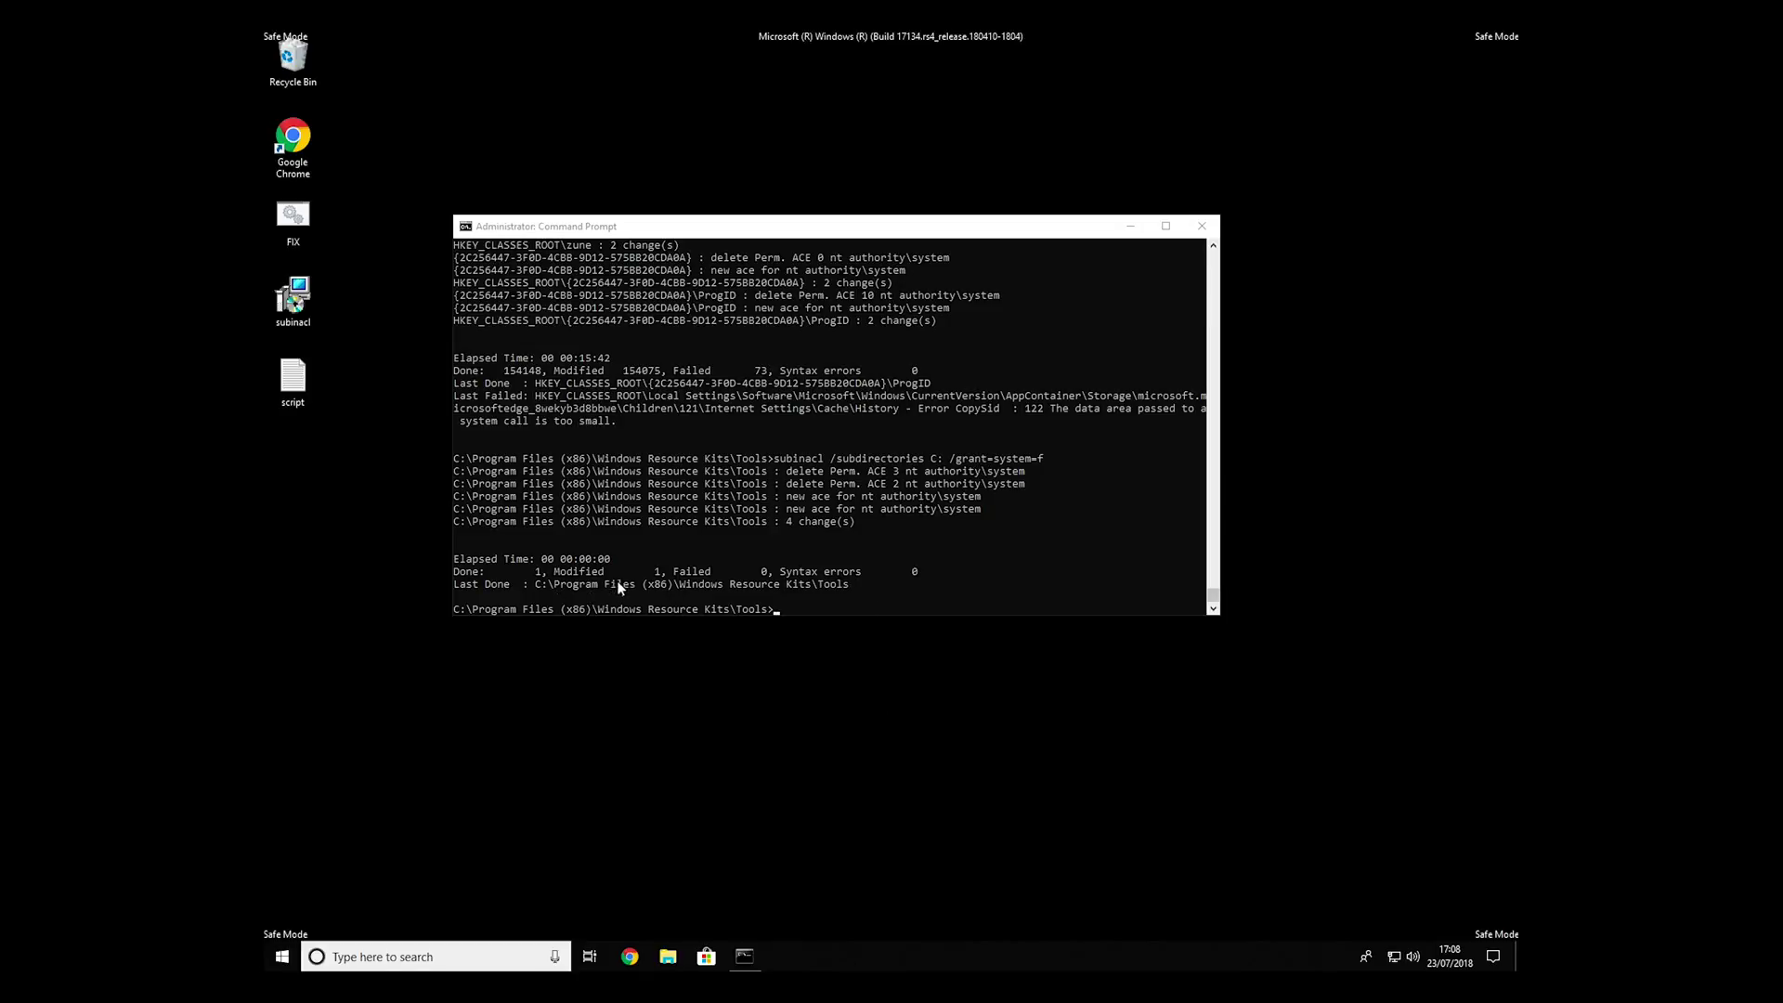
key("alt+F4")
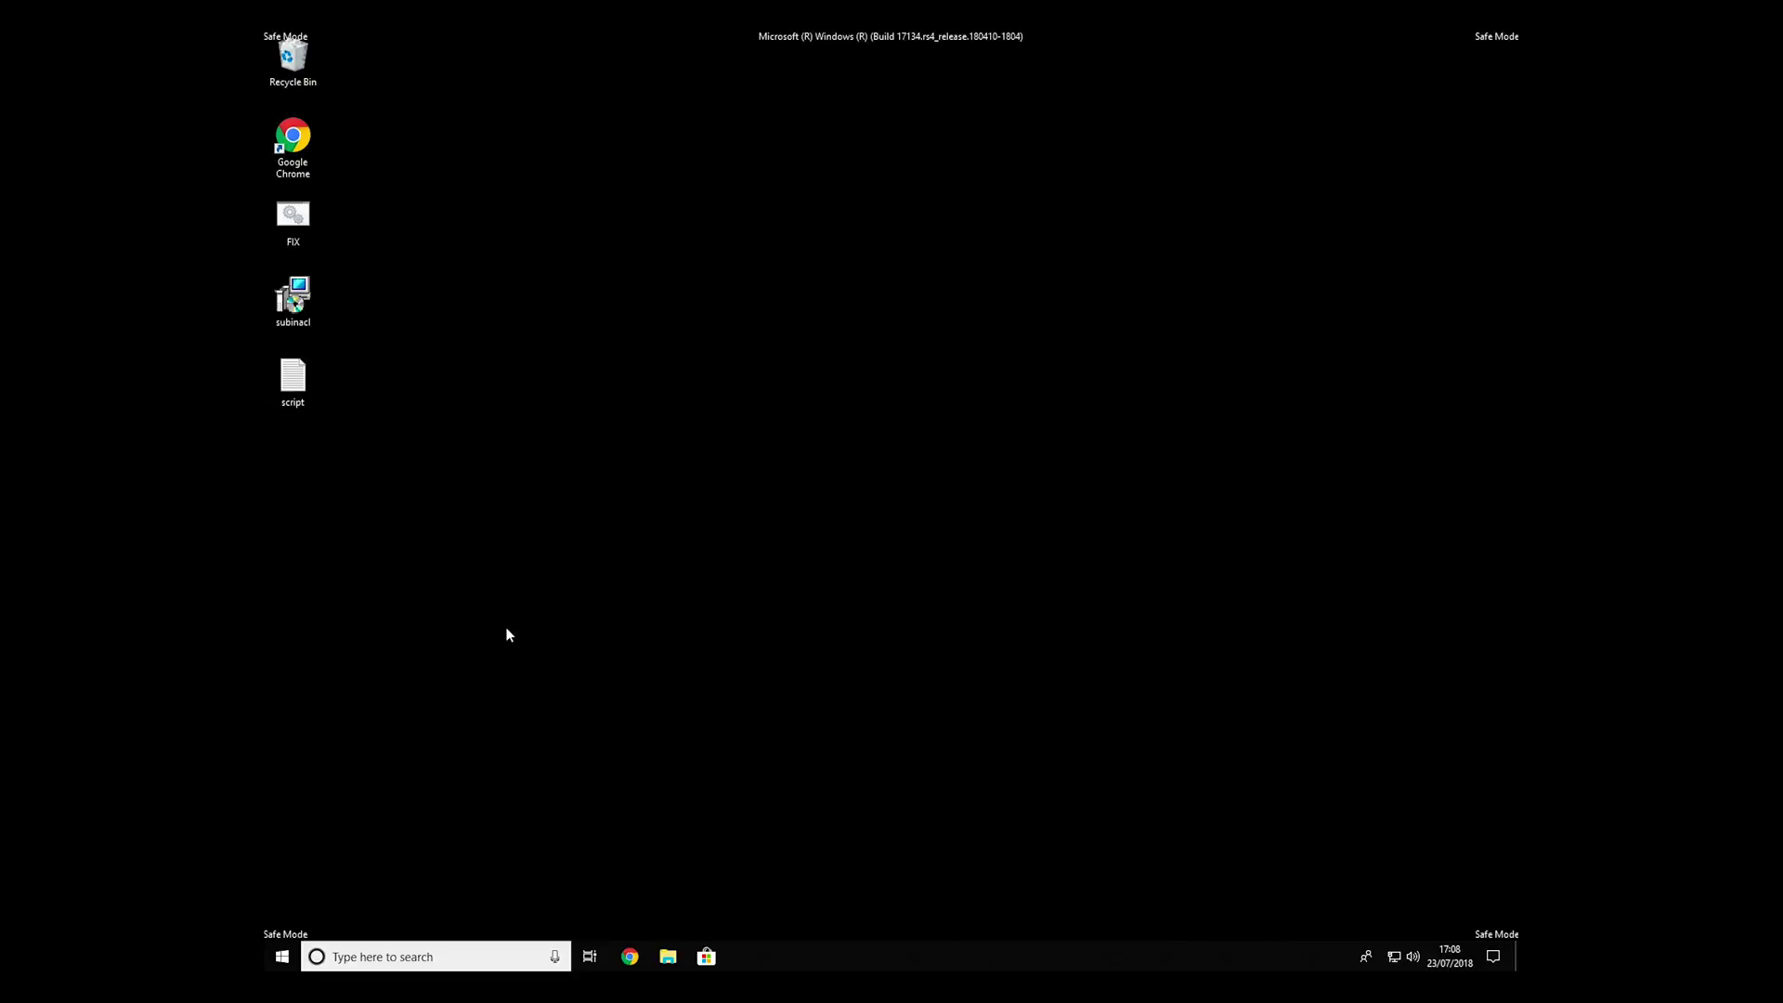
- Launch msconfig, untick Safe boot on the Boot tab, and confirm with OK
key("super+r")
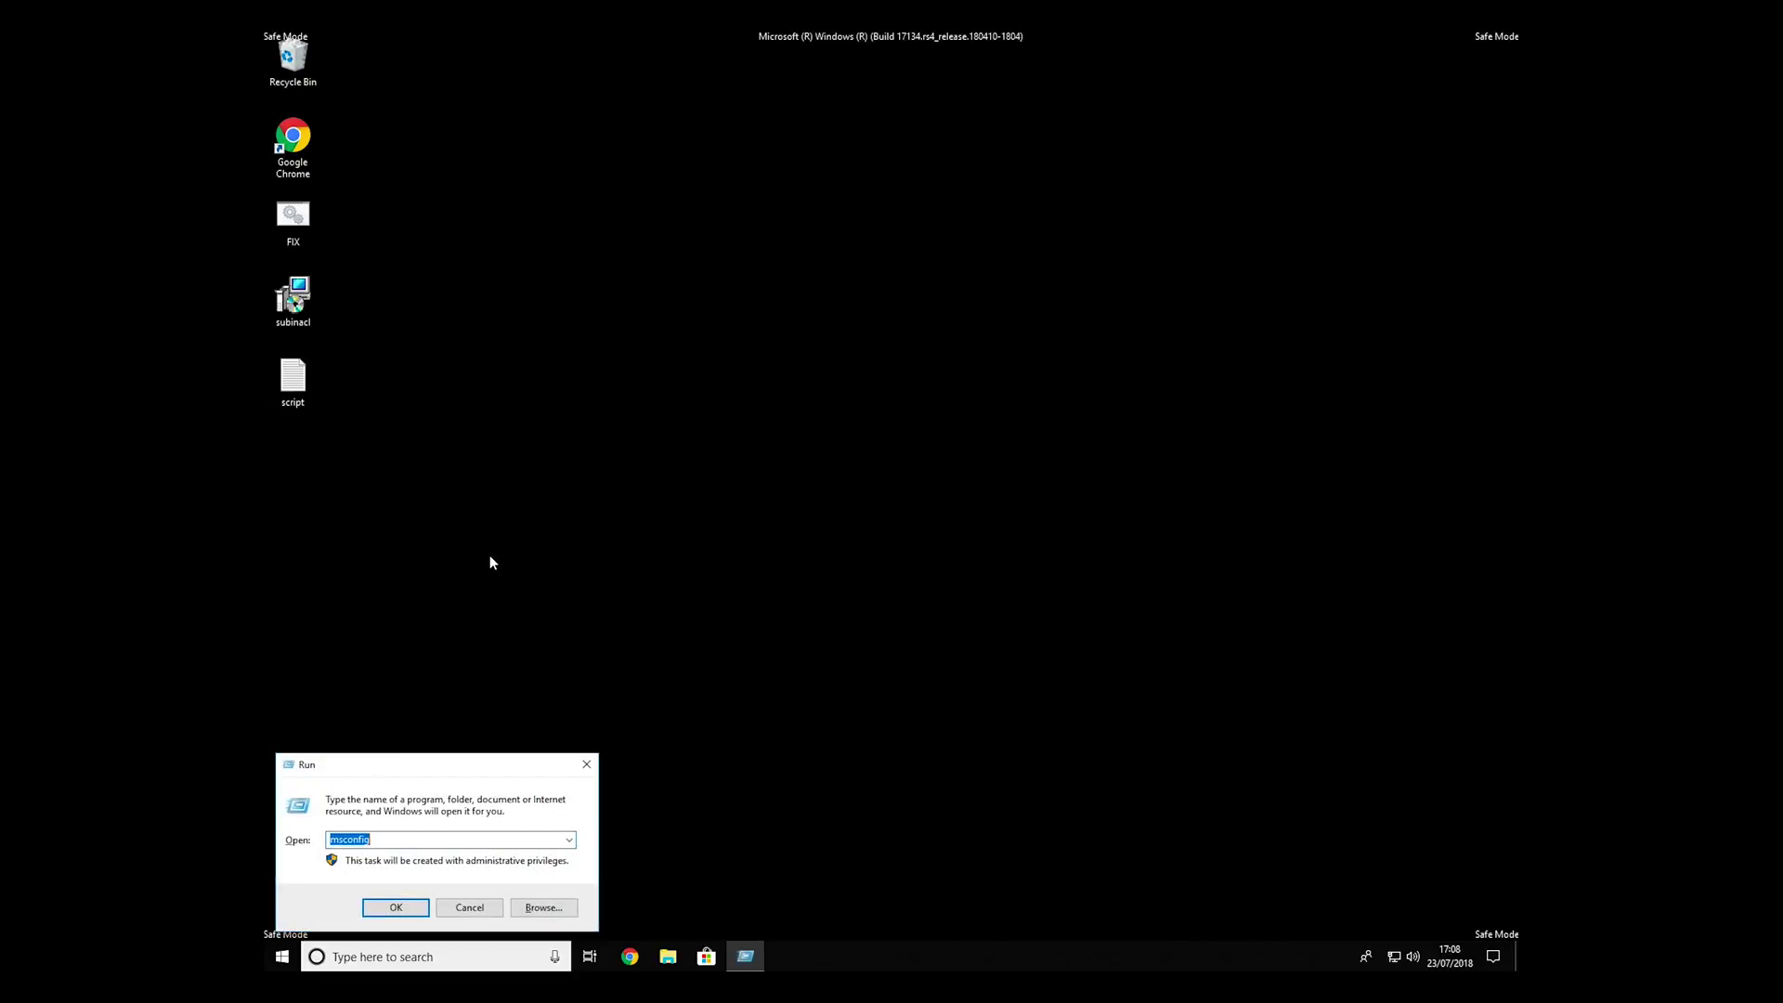
left_click(397, 907)
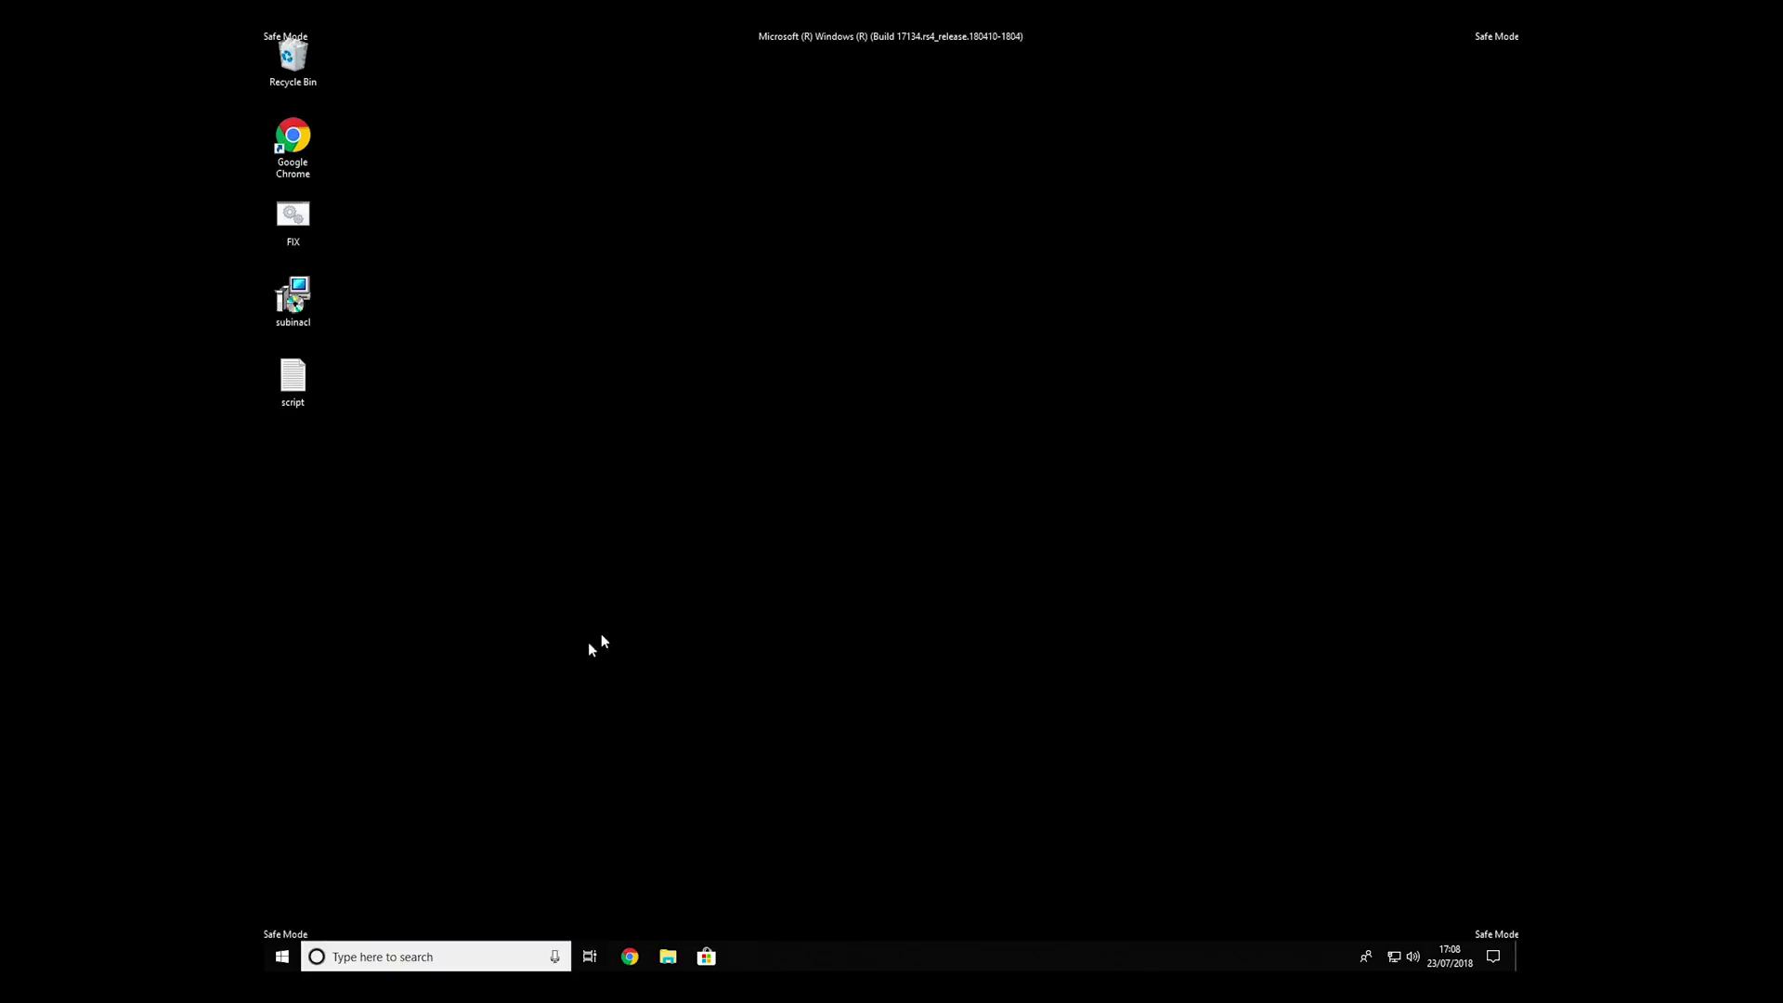
left_click(729, 372)
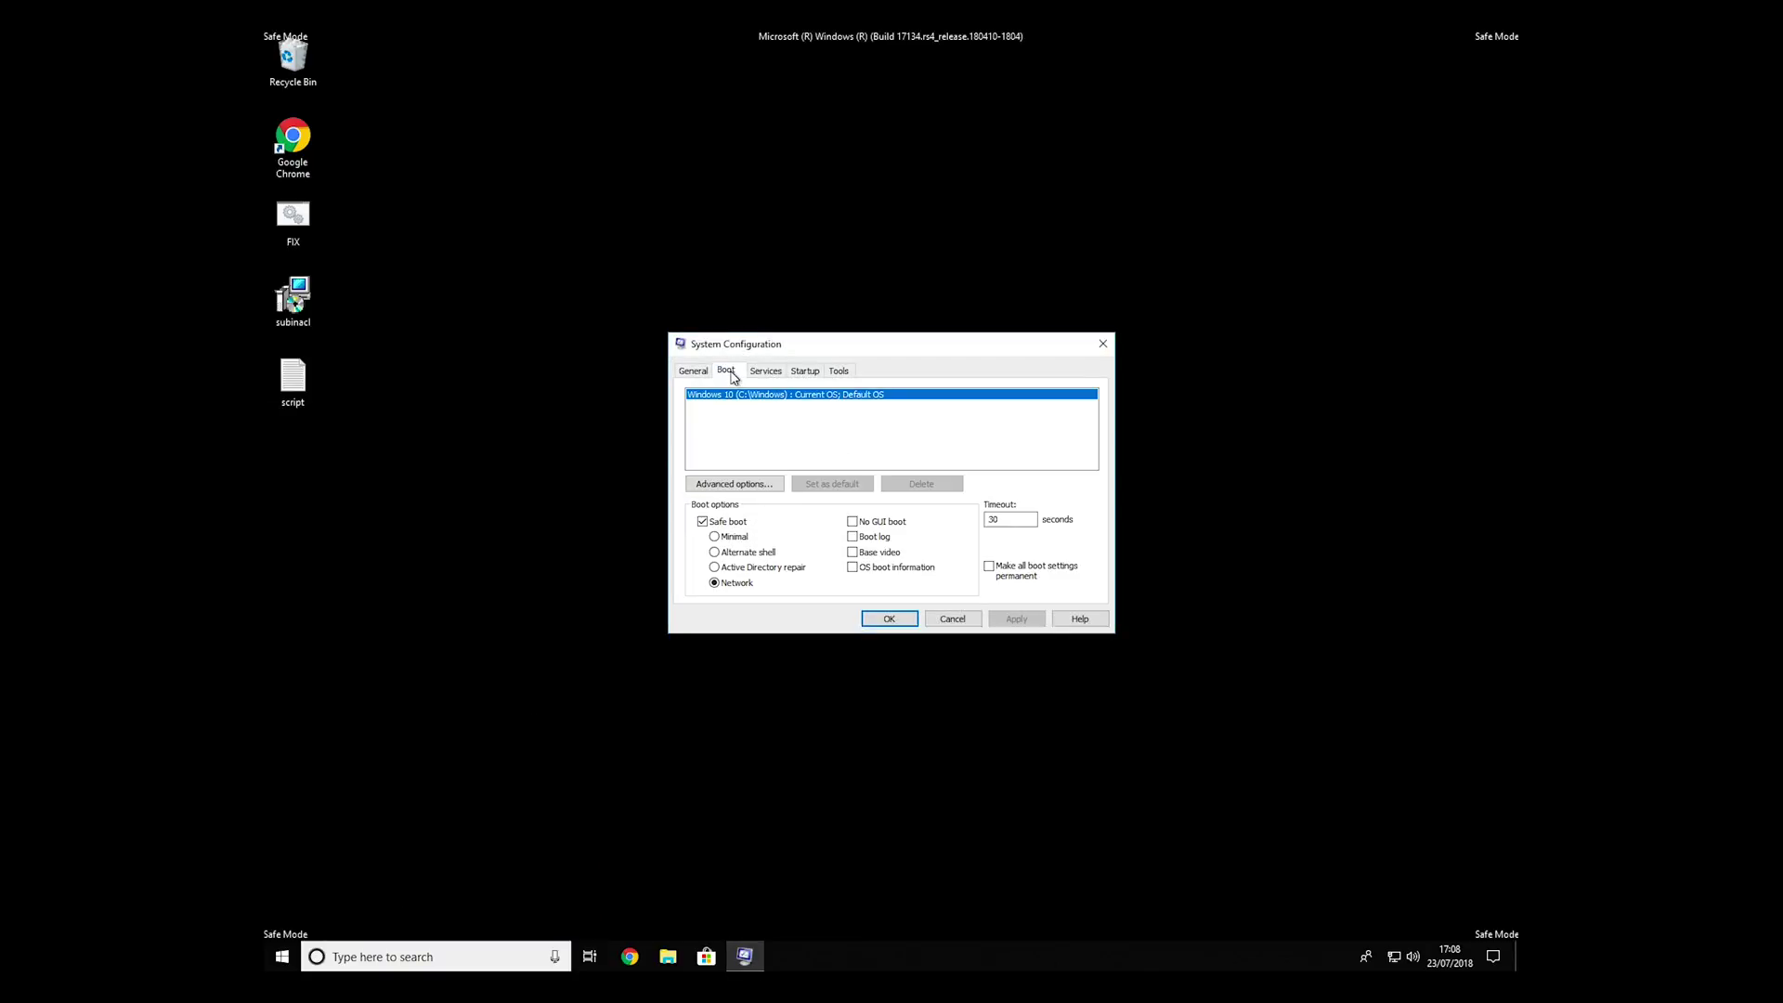
left_click(738, 523)
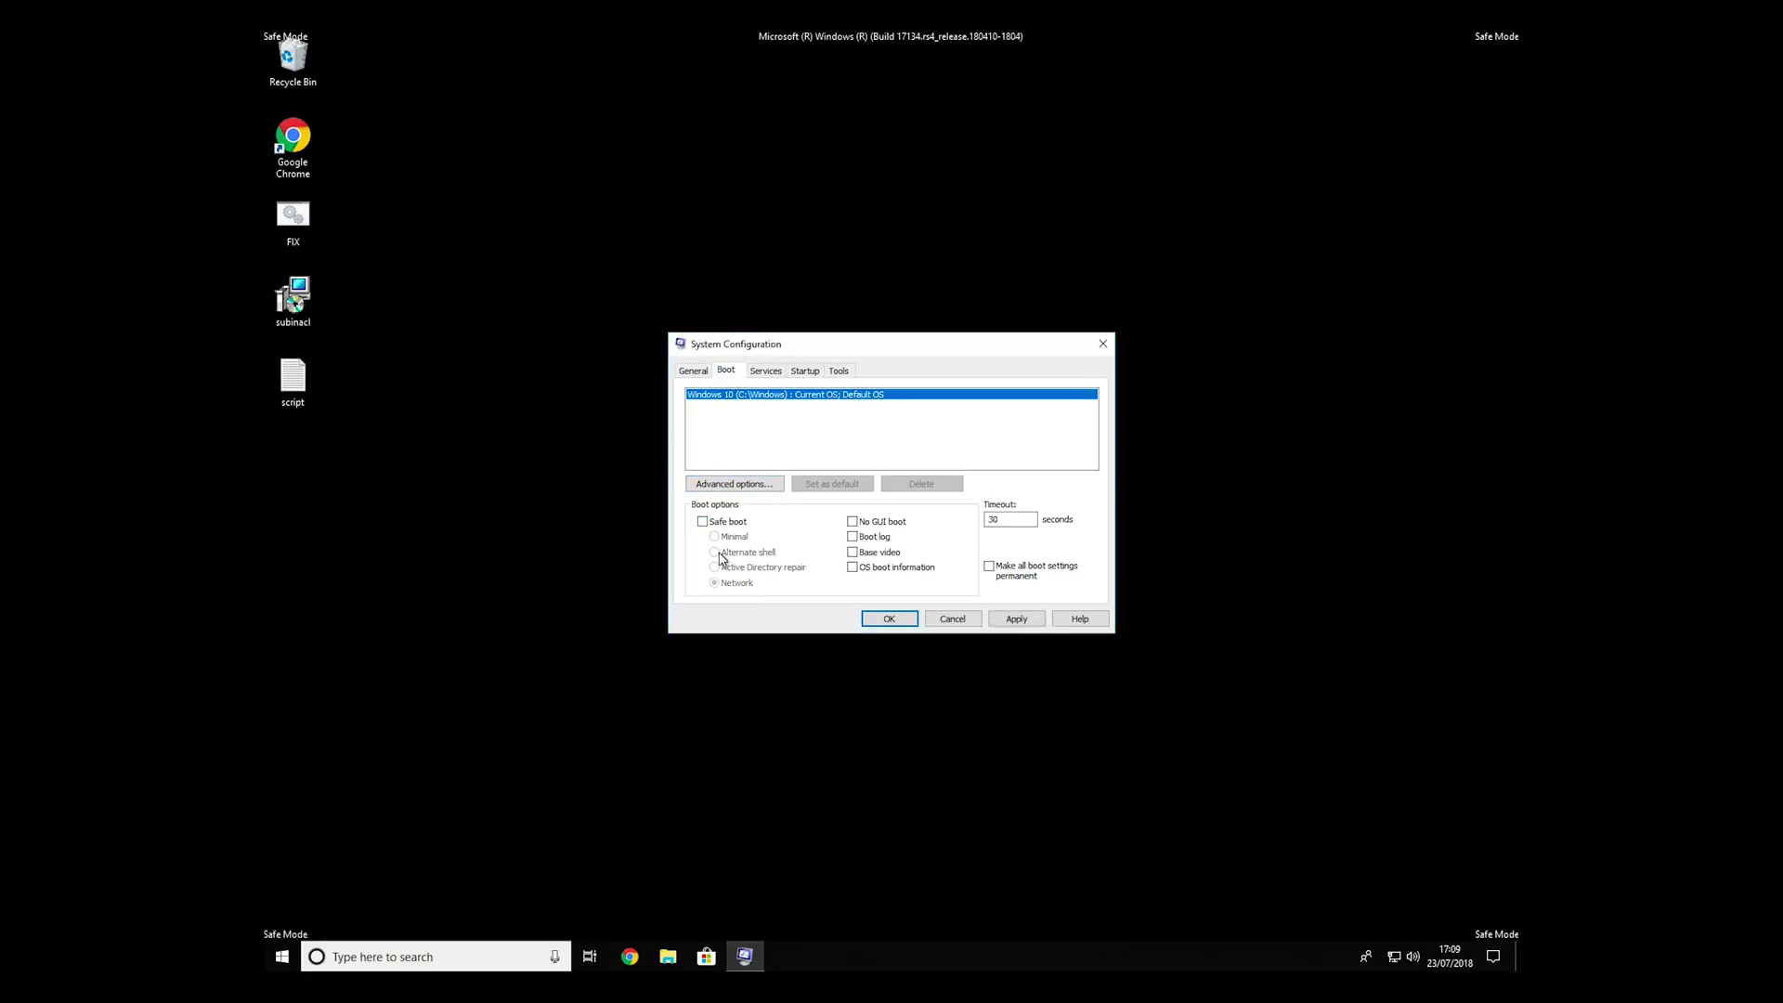
left_click(1021, 620)
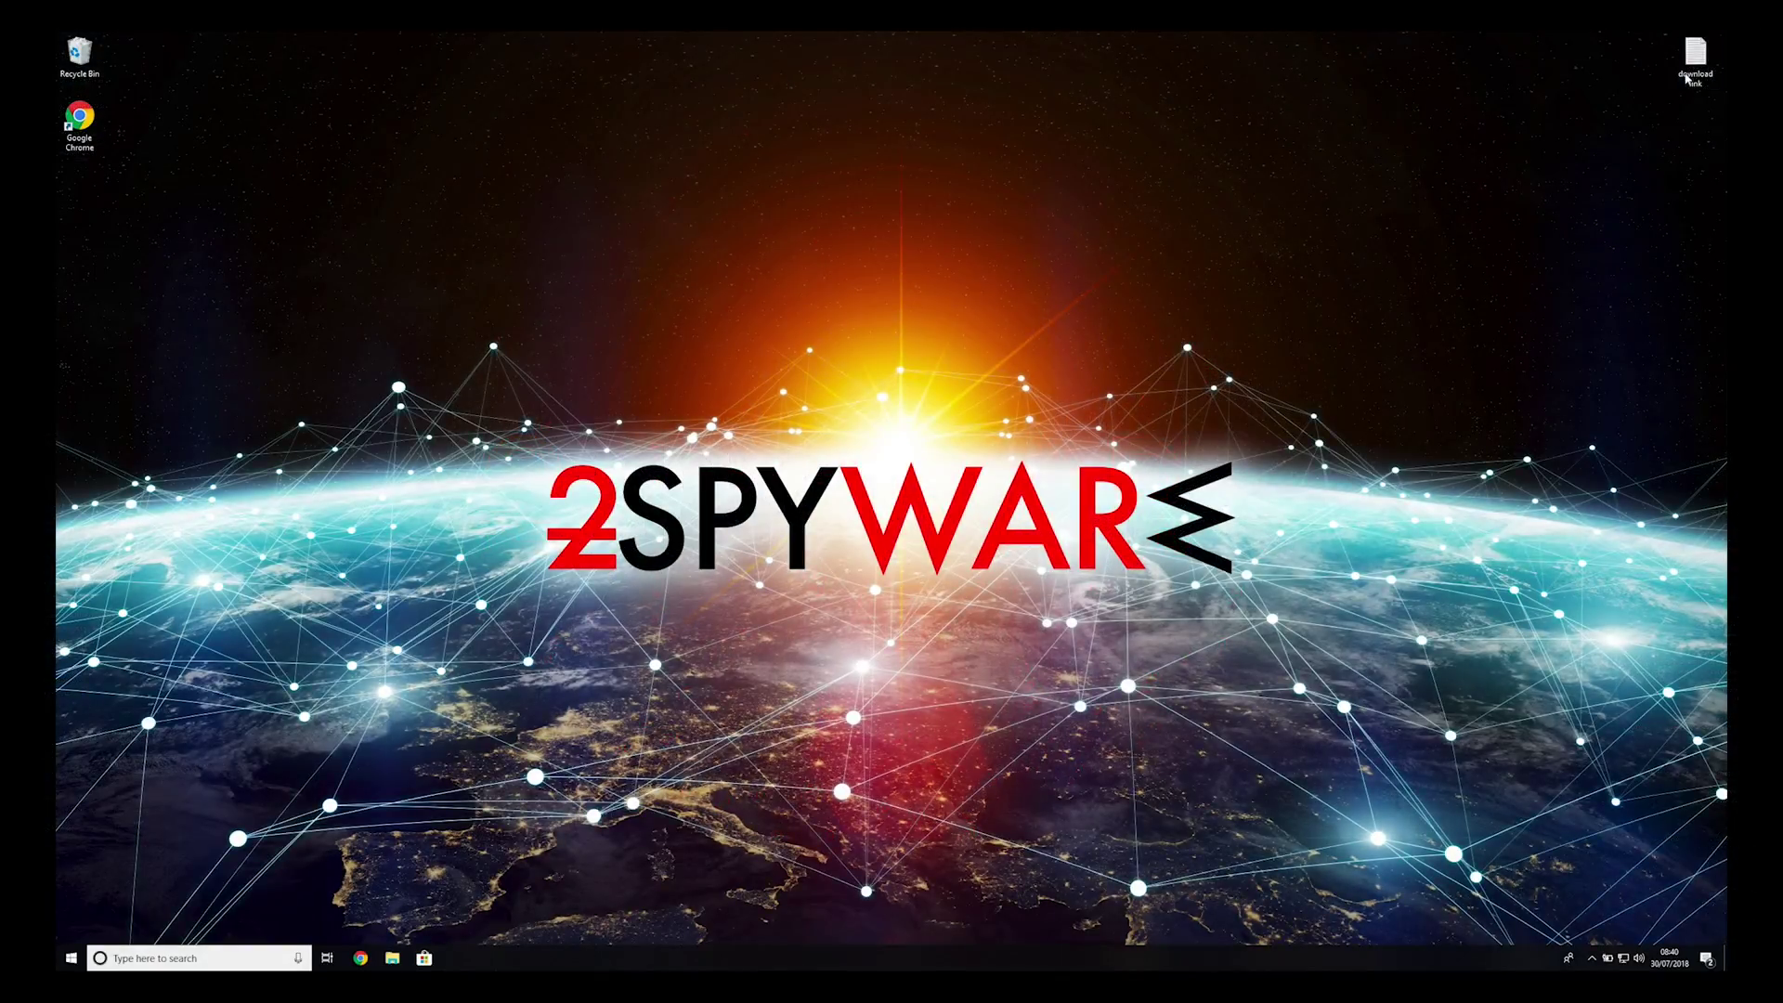
- Copy the download URL from the saved link note, then close the note
double_click(1691, 65)
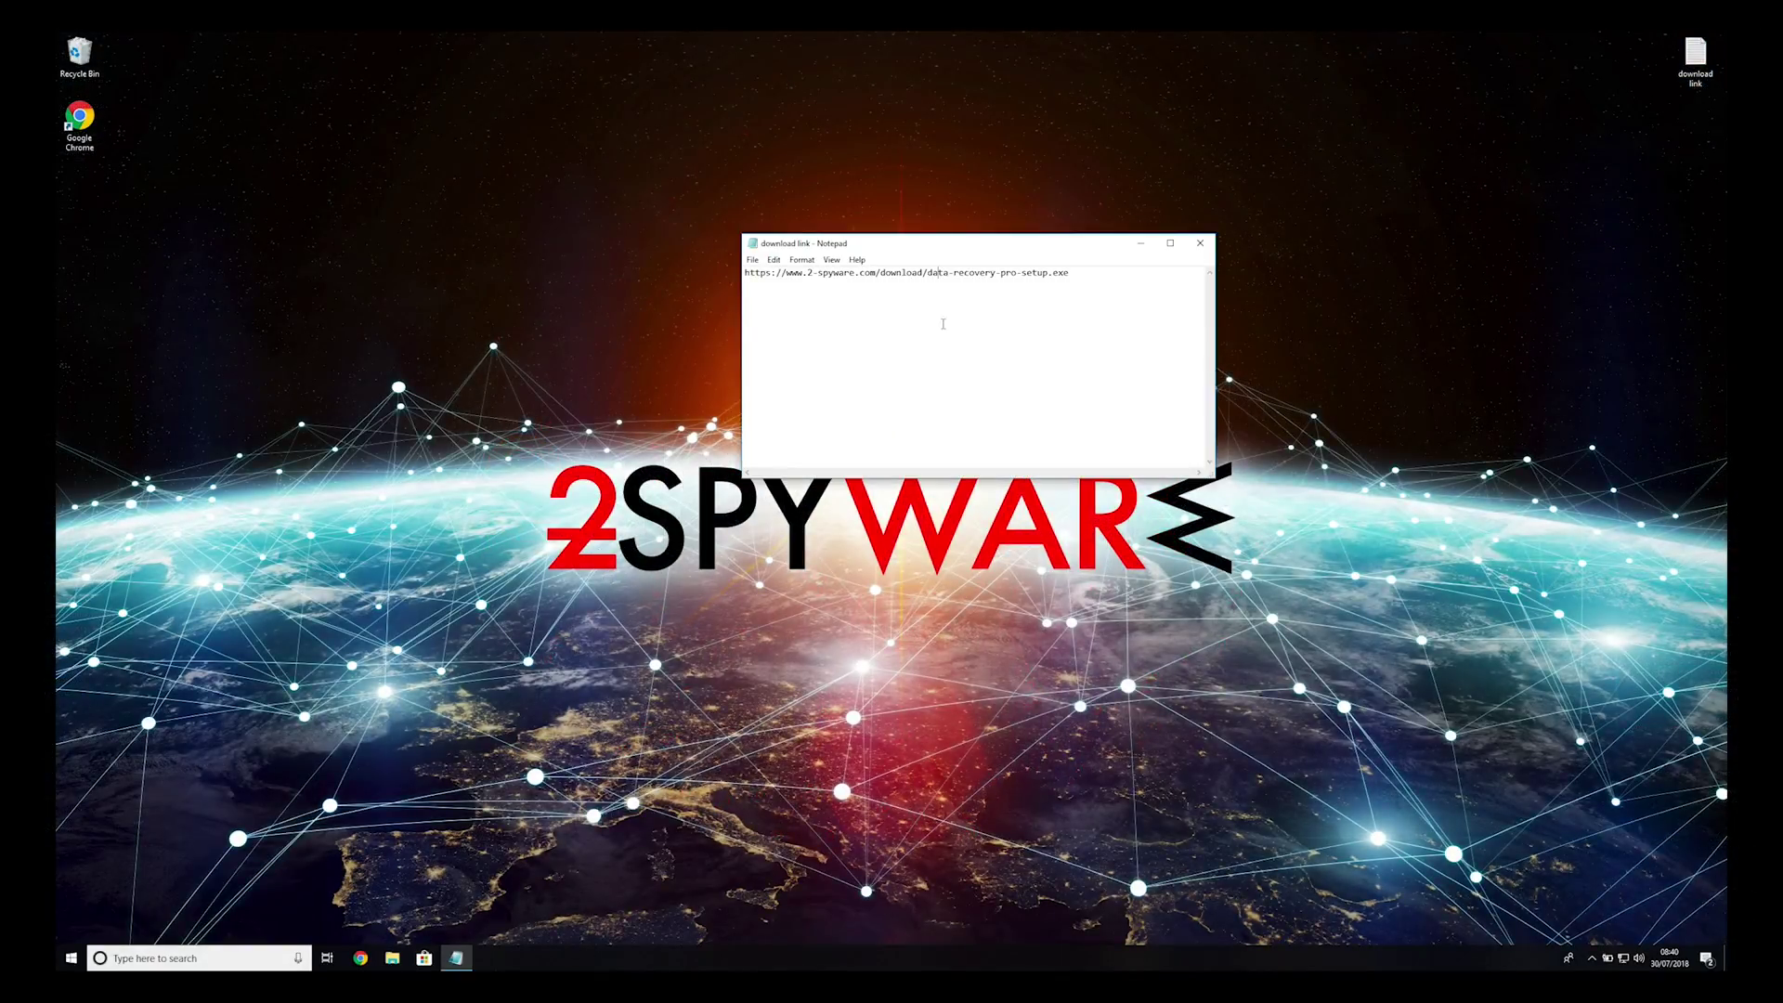
left_click_drag(1070, 273, 741, 271)
right_click(762, 273)
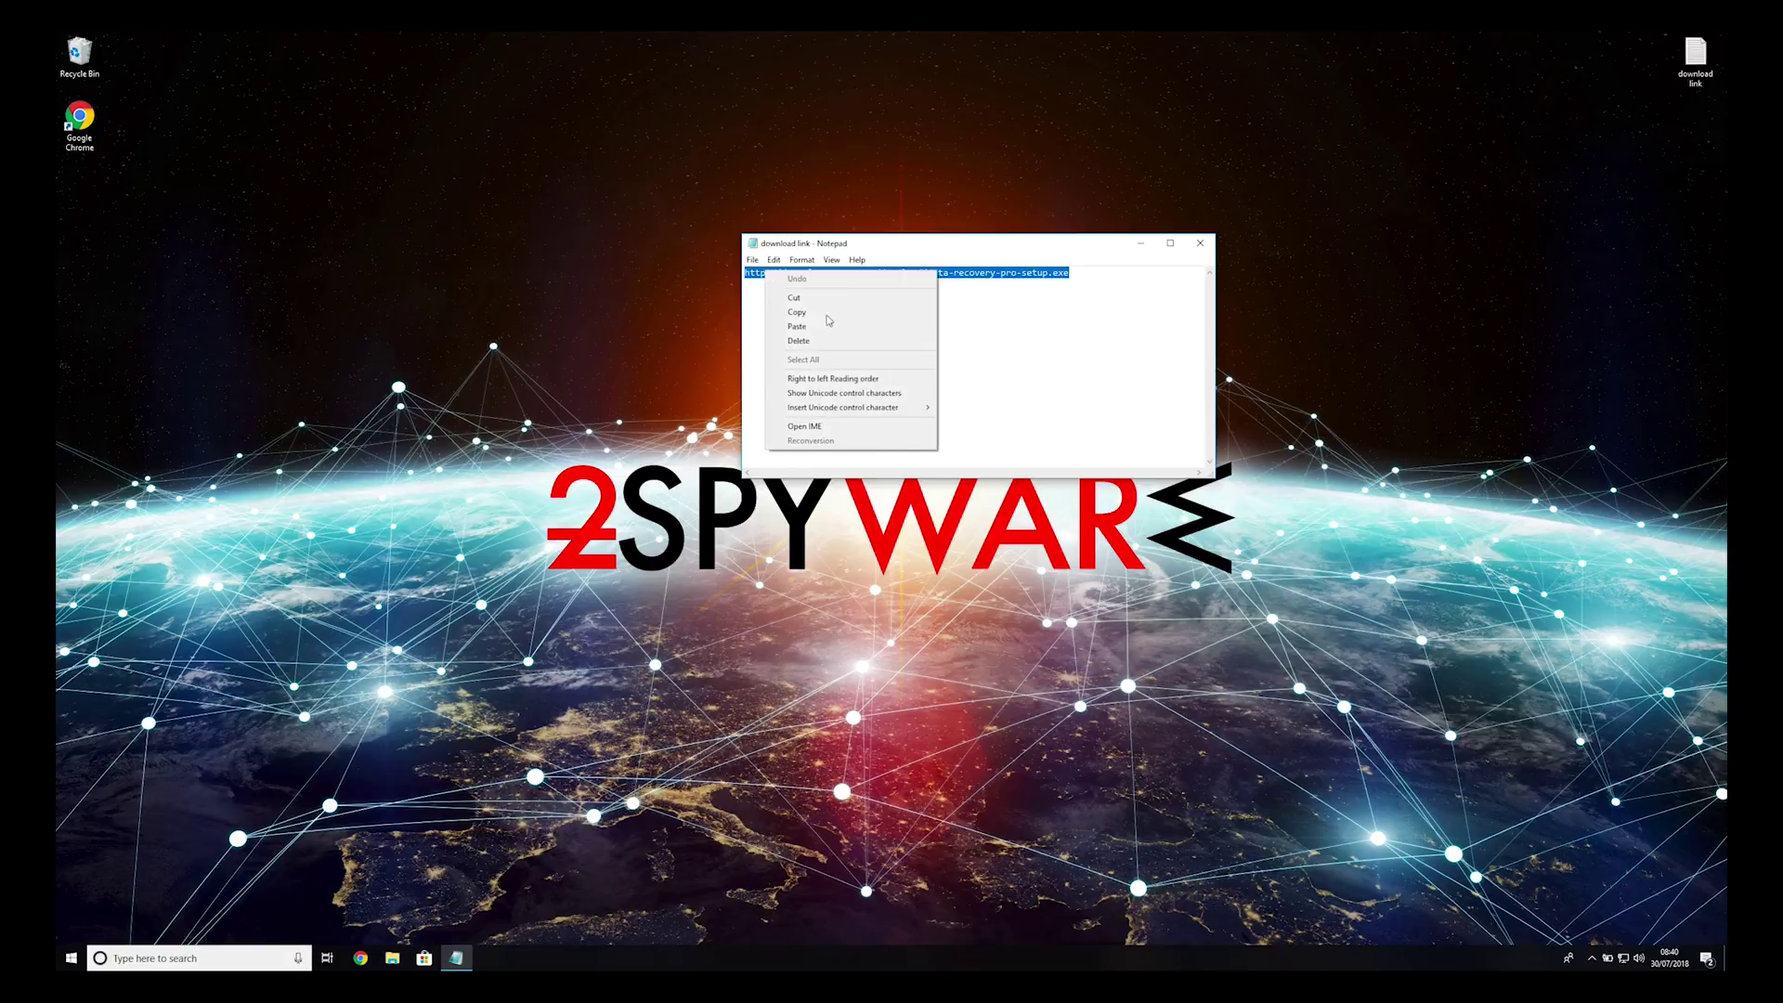
left_click(789, 312)
left_click(1208, 244)
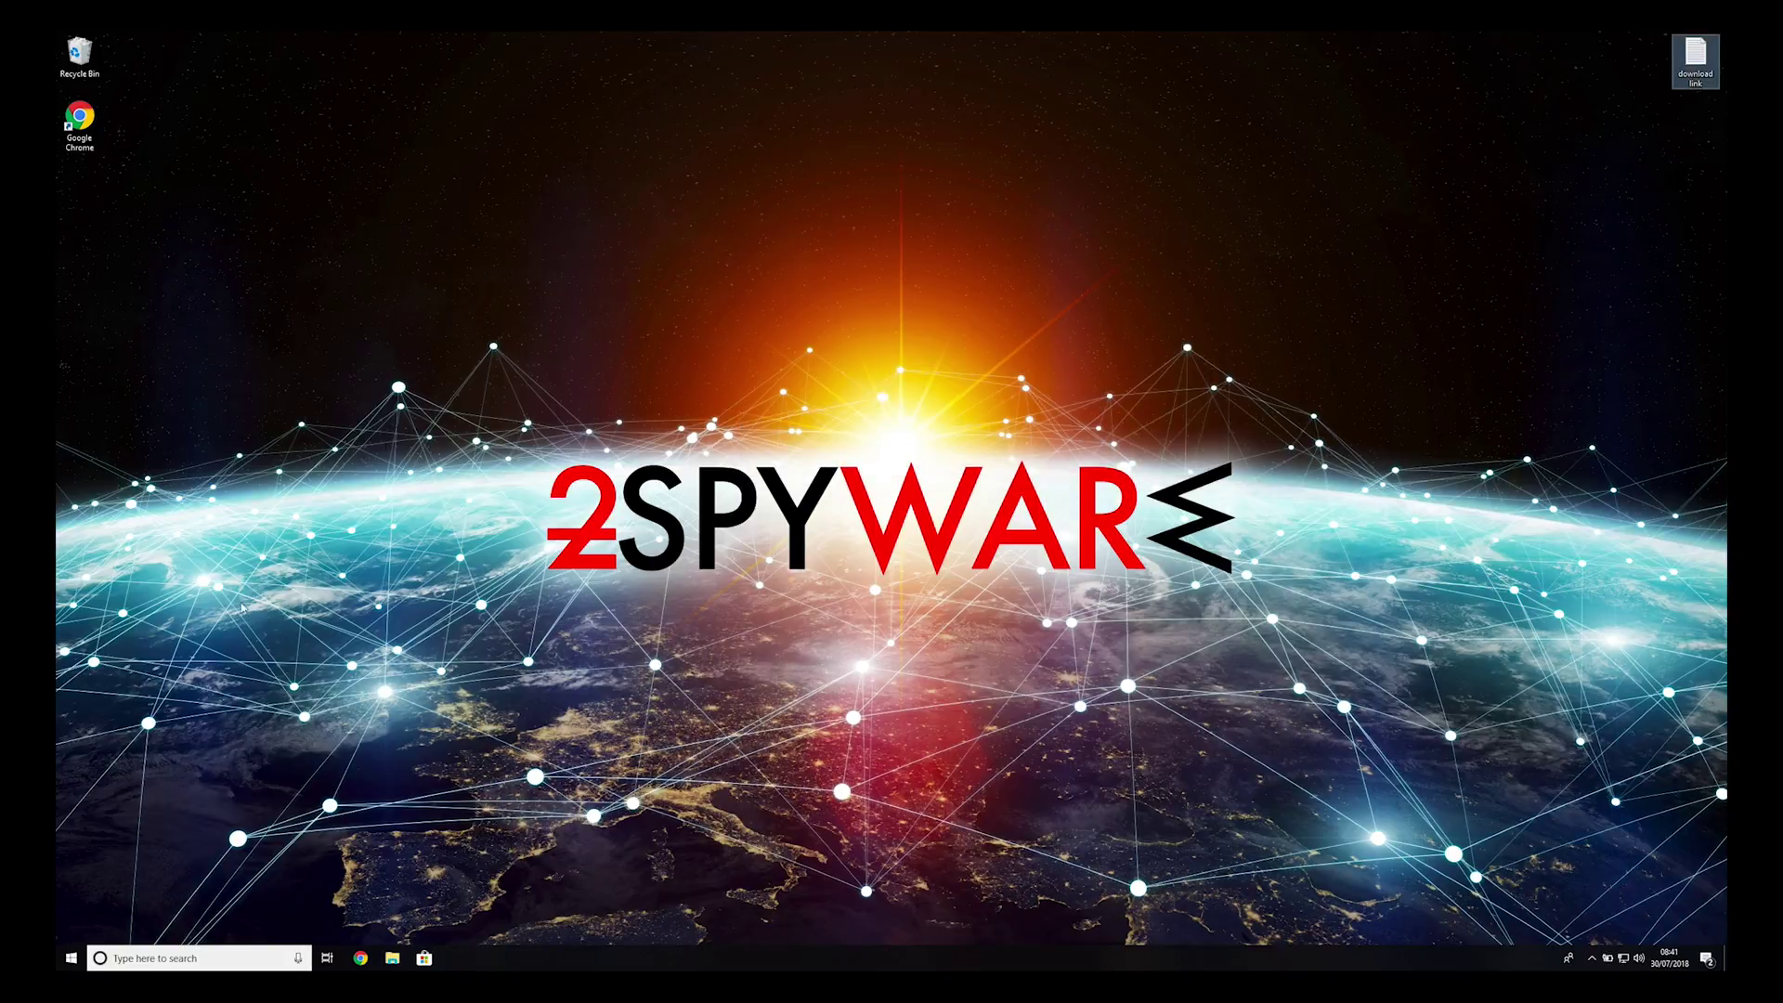
- Paste the URL into Chrome and open the downloaded Data Recovery Pro installer
left_click(360, 957)
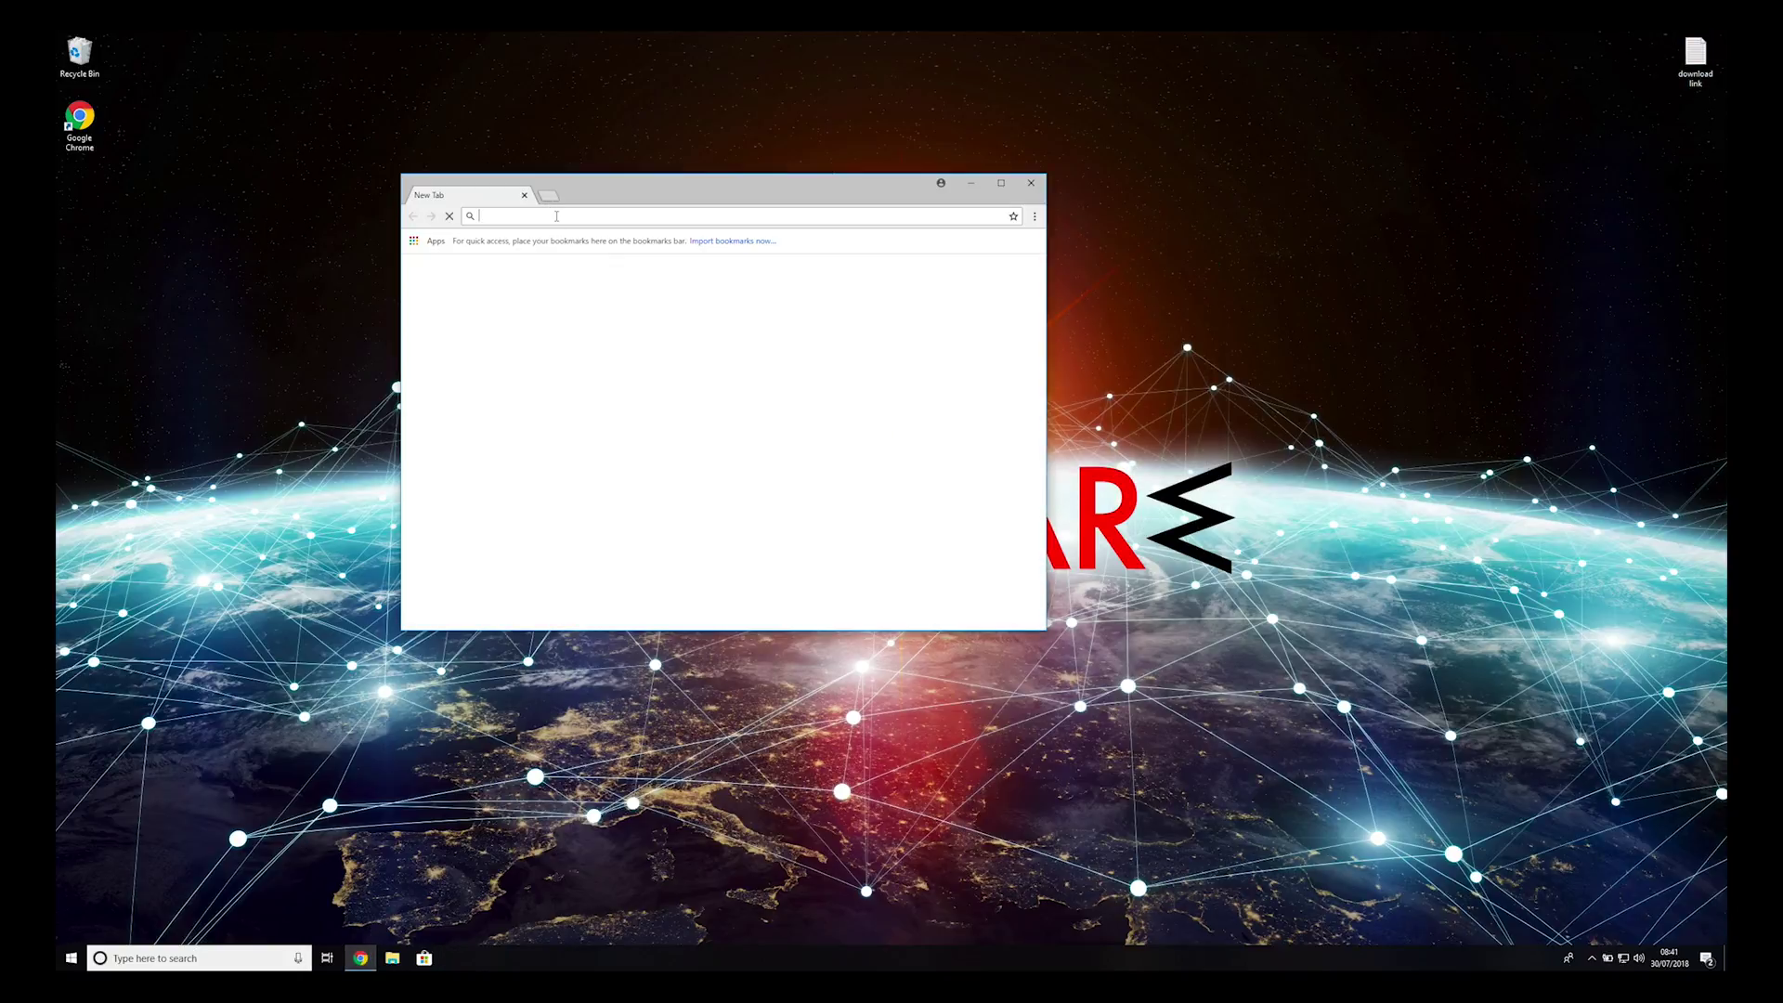
right_click(556, 215)
left_click(603, 290)
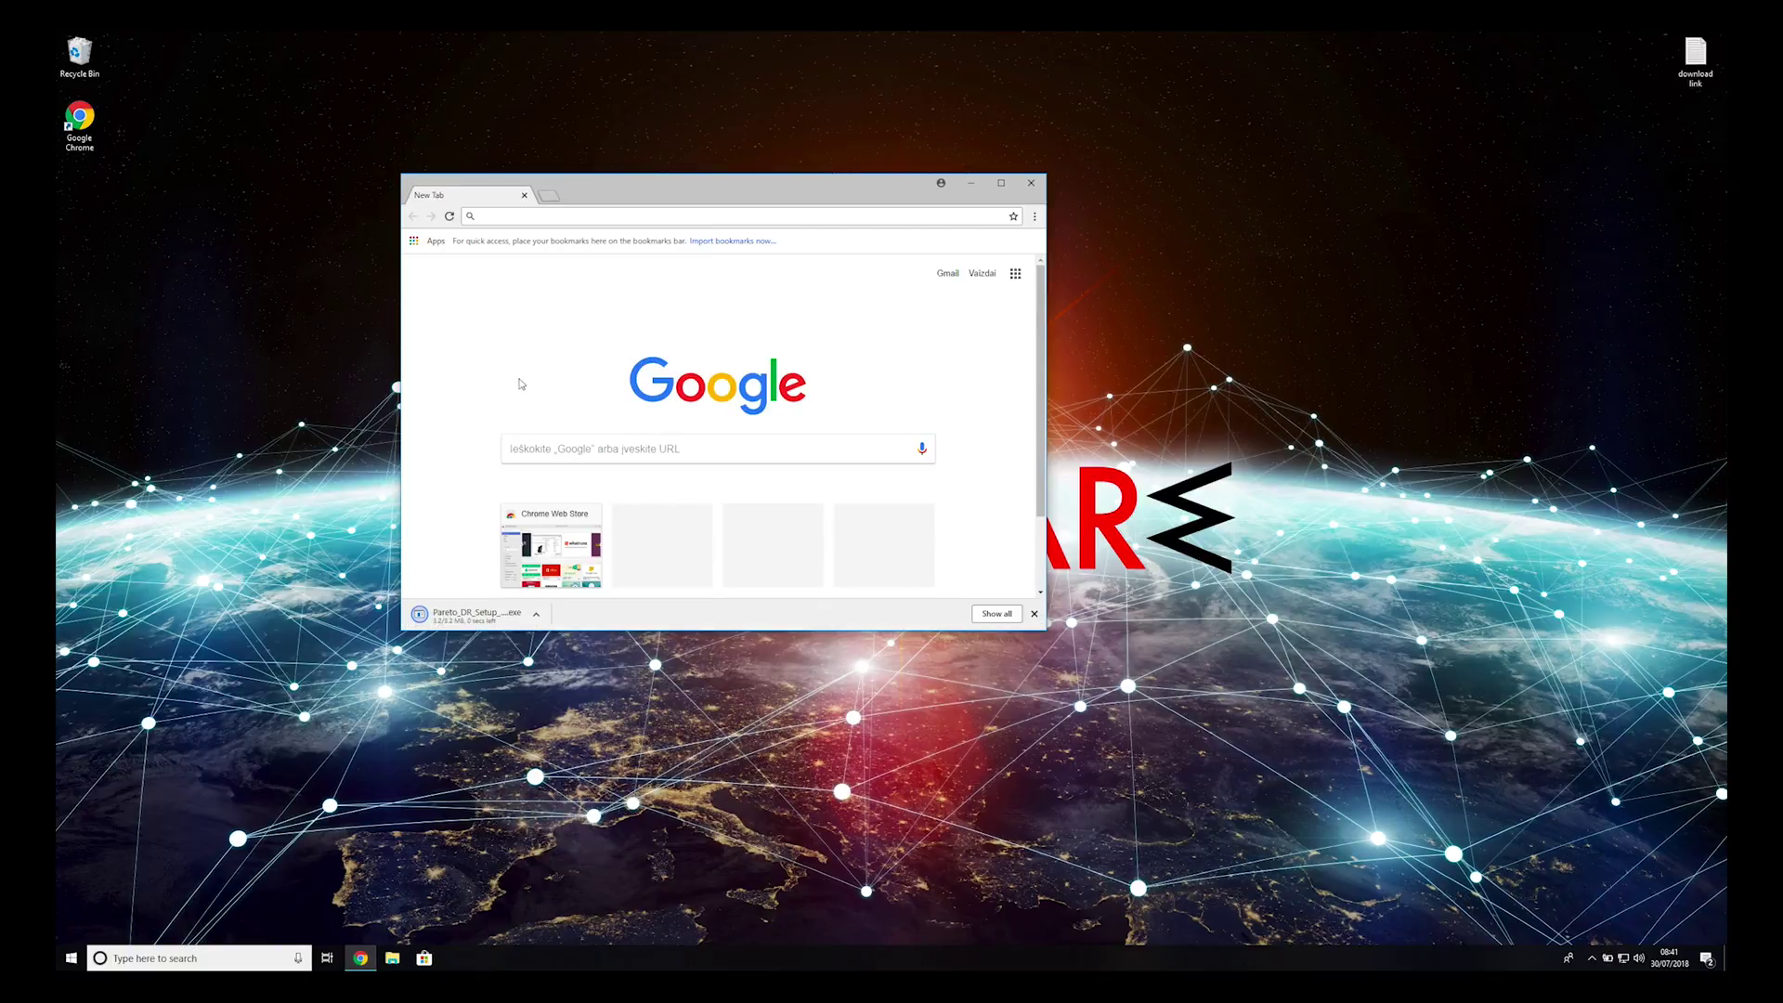
left_click(457, 613)
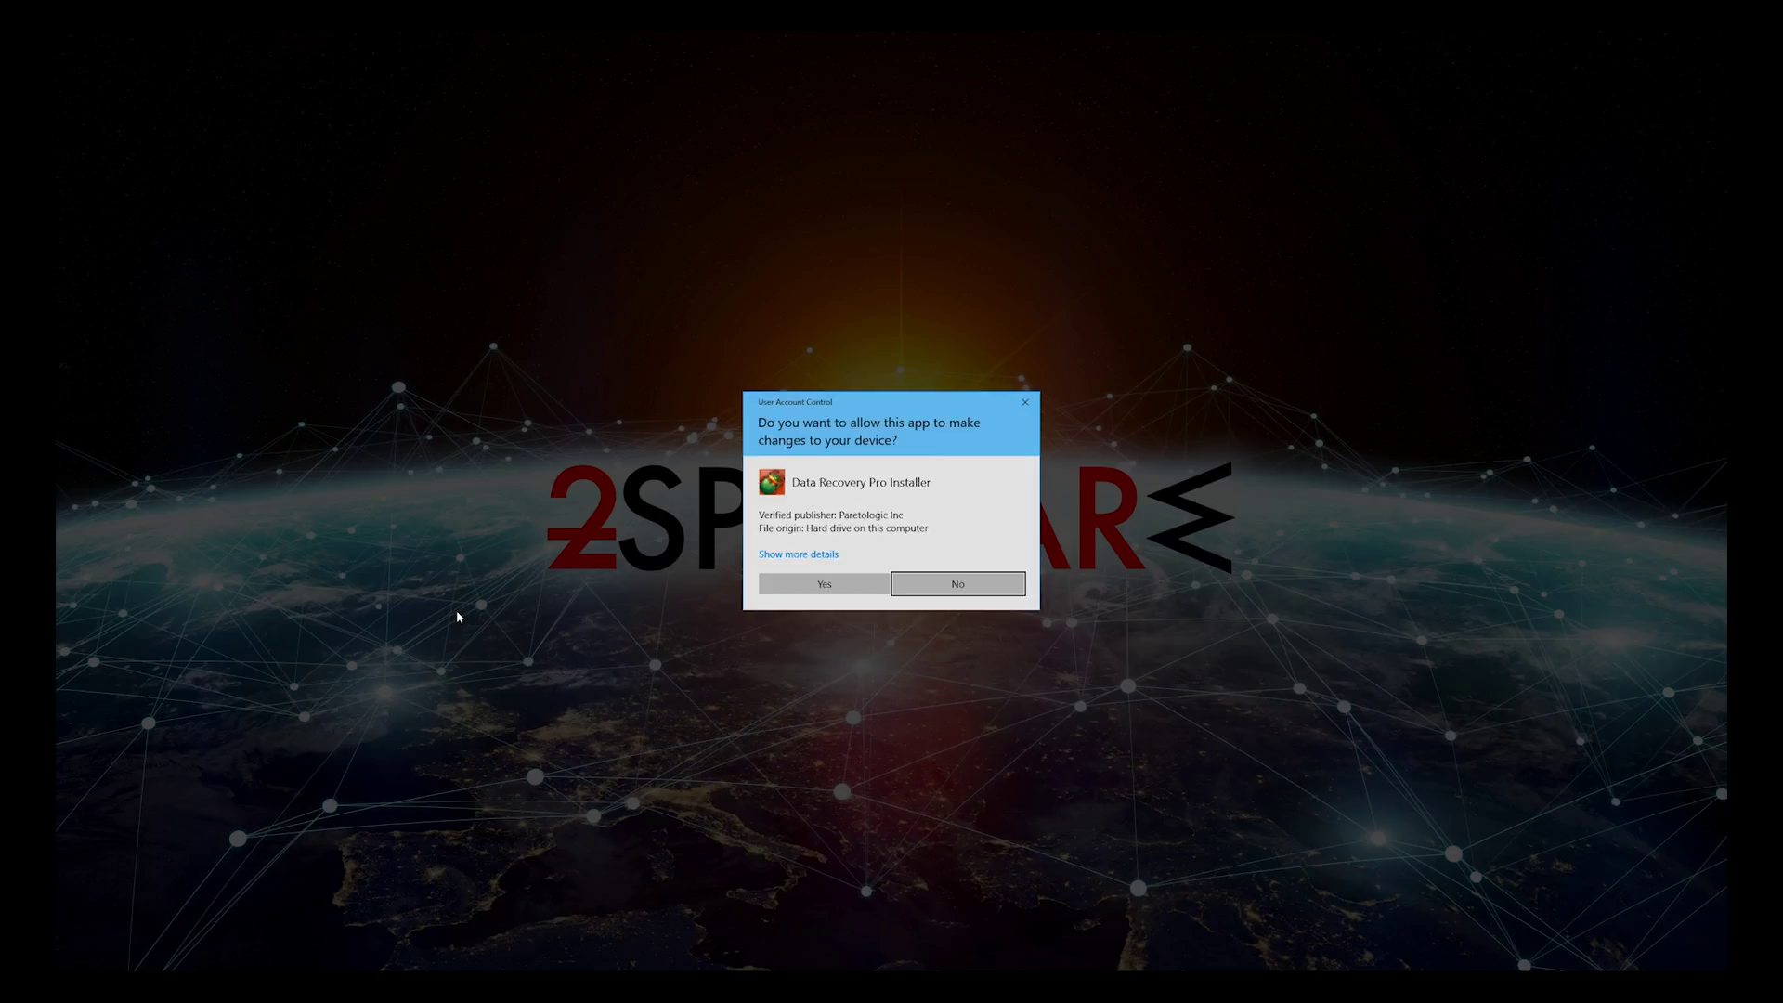
- Approve UAC, accept the licence, install default components, and finish with Data Recovery Pro launching
left_click(827, 585)
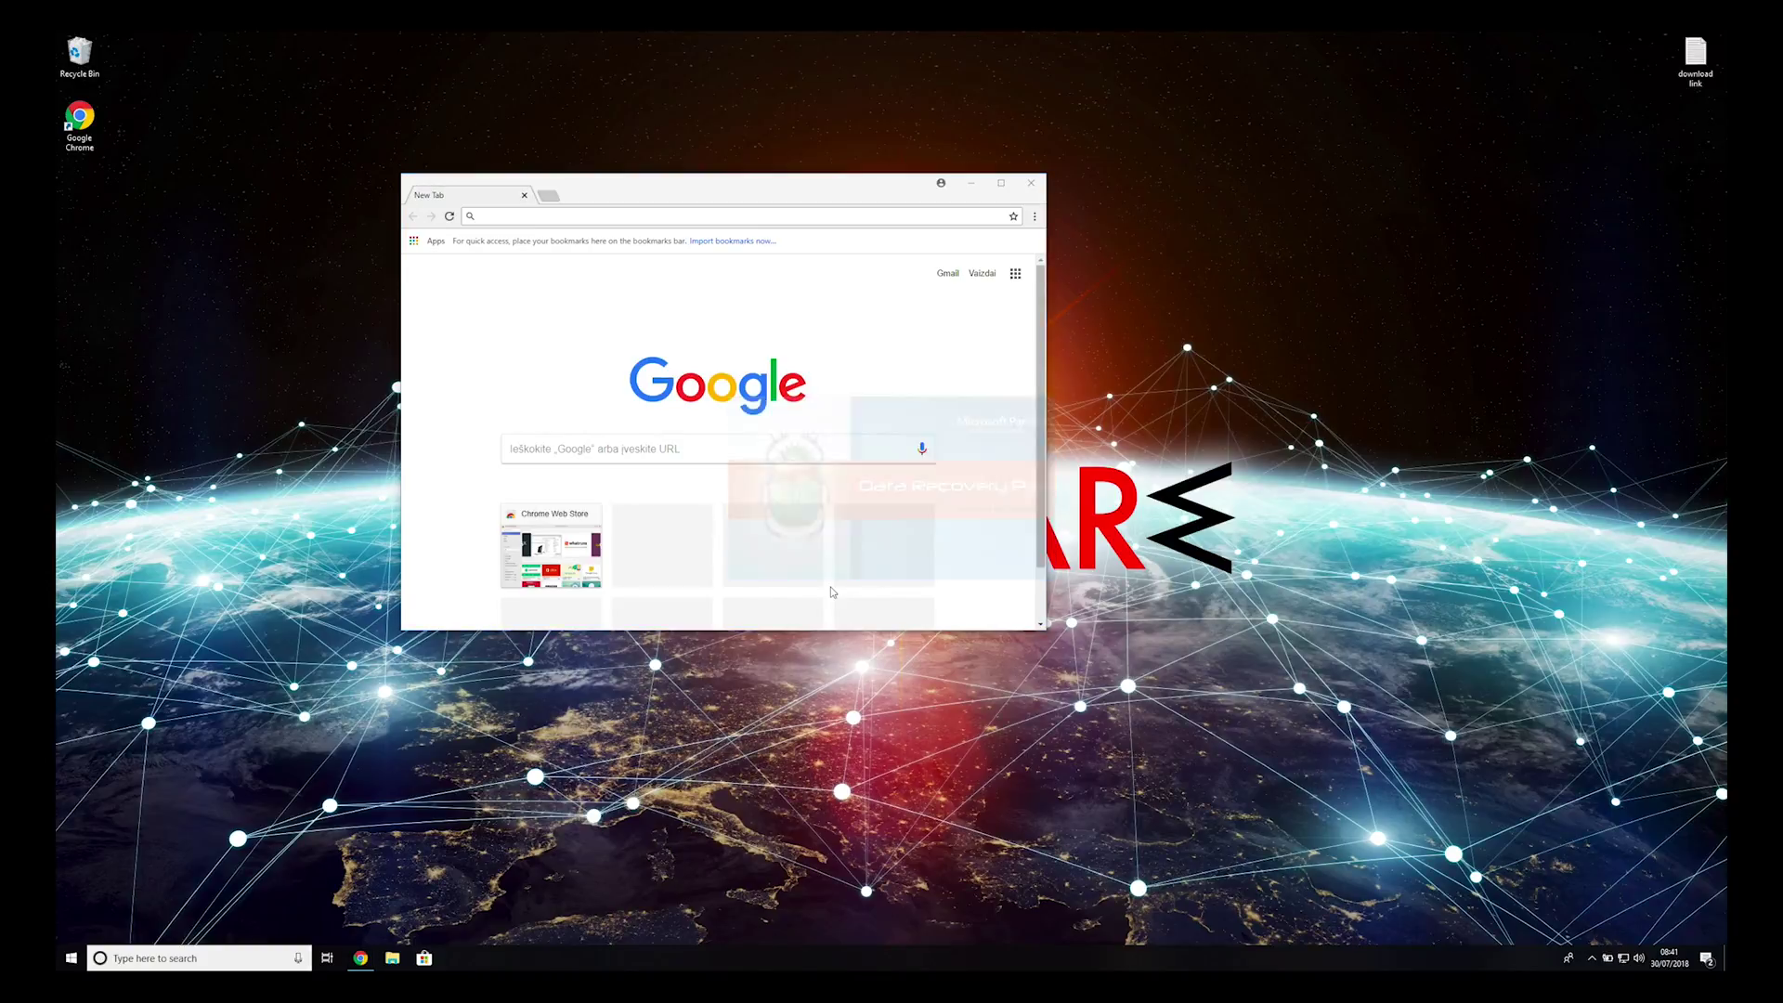
left_click(987, 639)
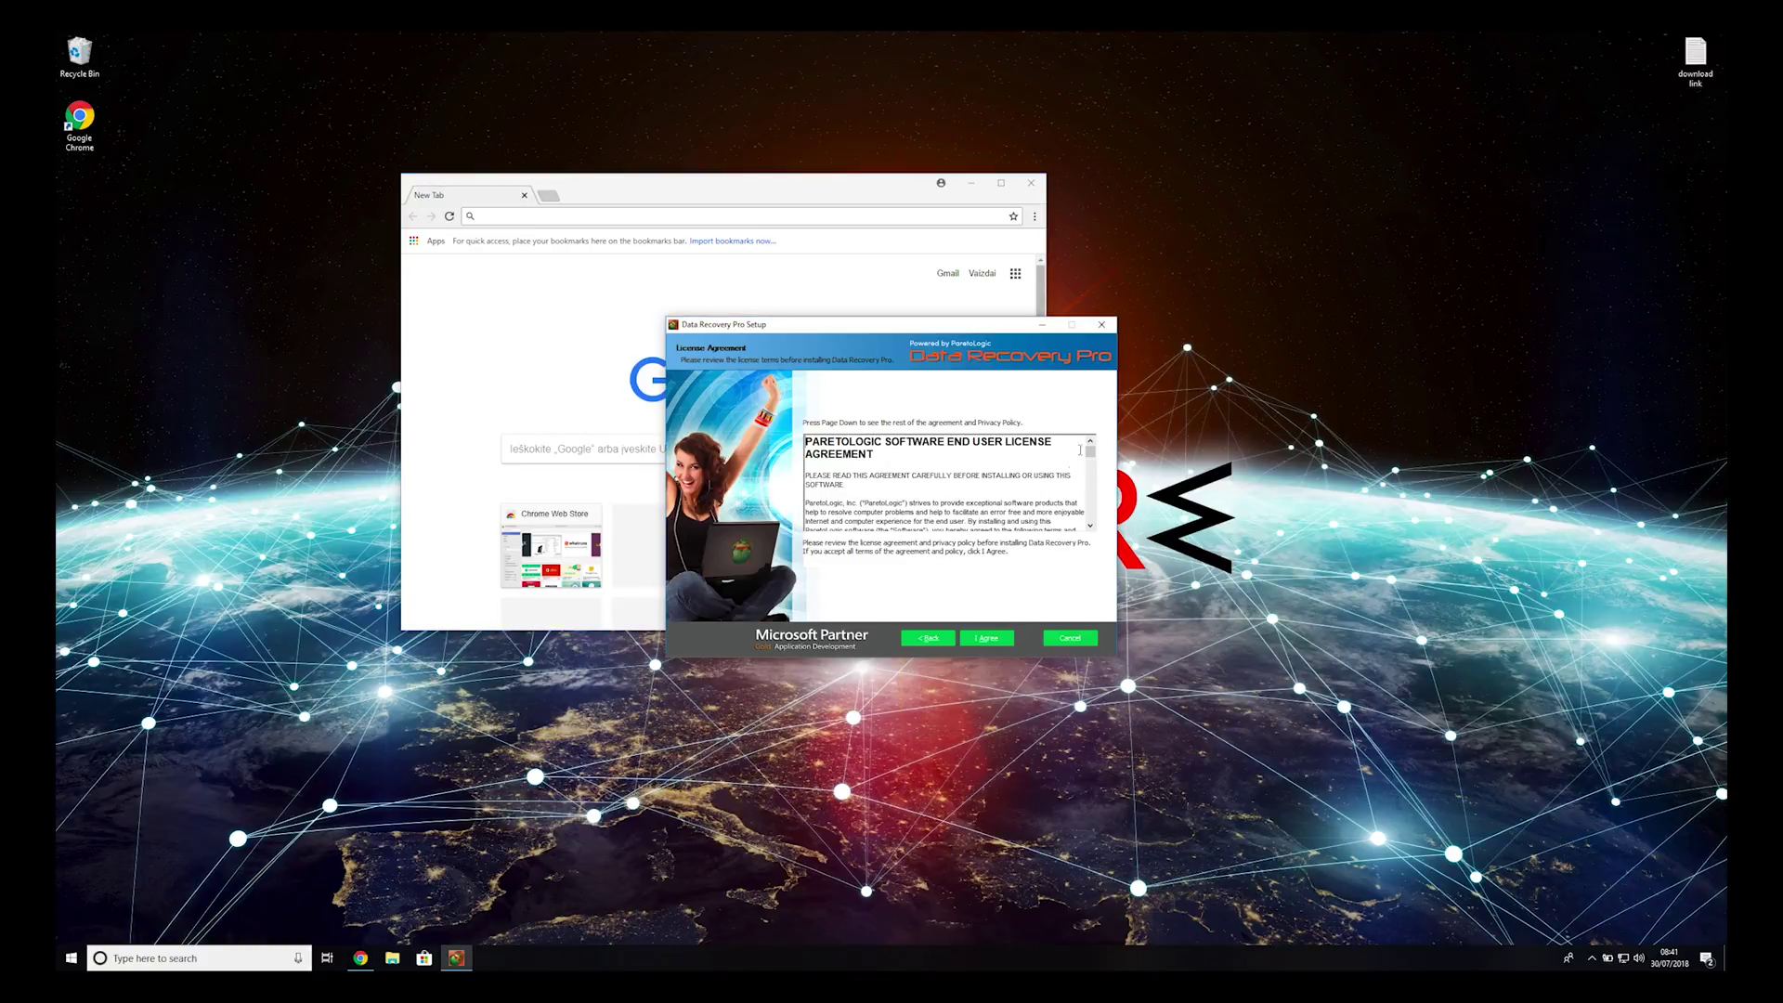
scroll(1080, 451, "down", 15)
left_click(1003, 640)
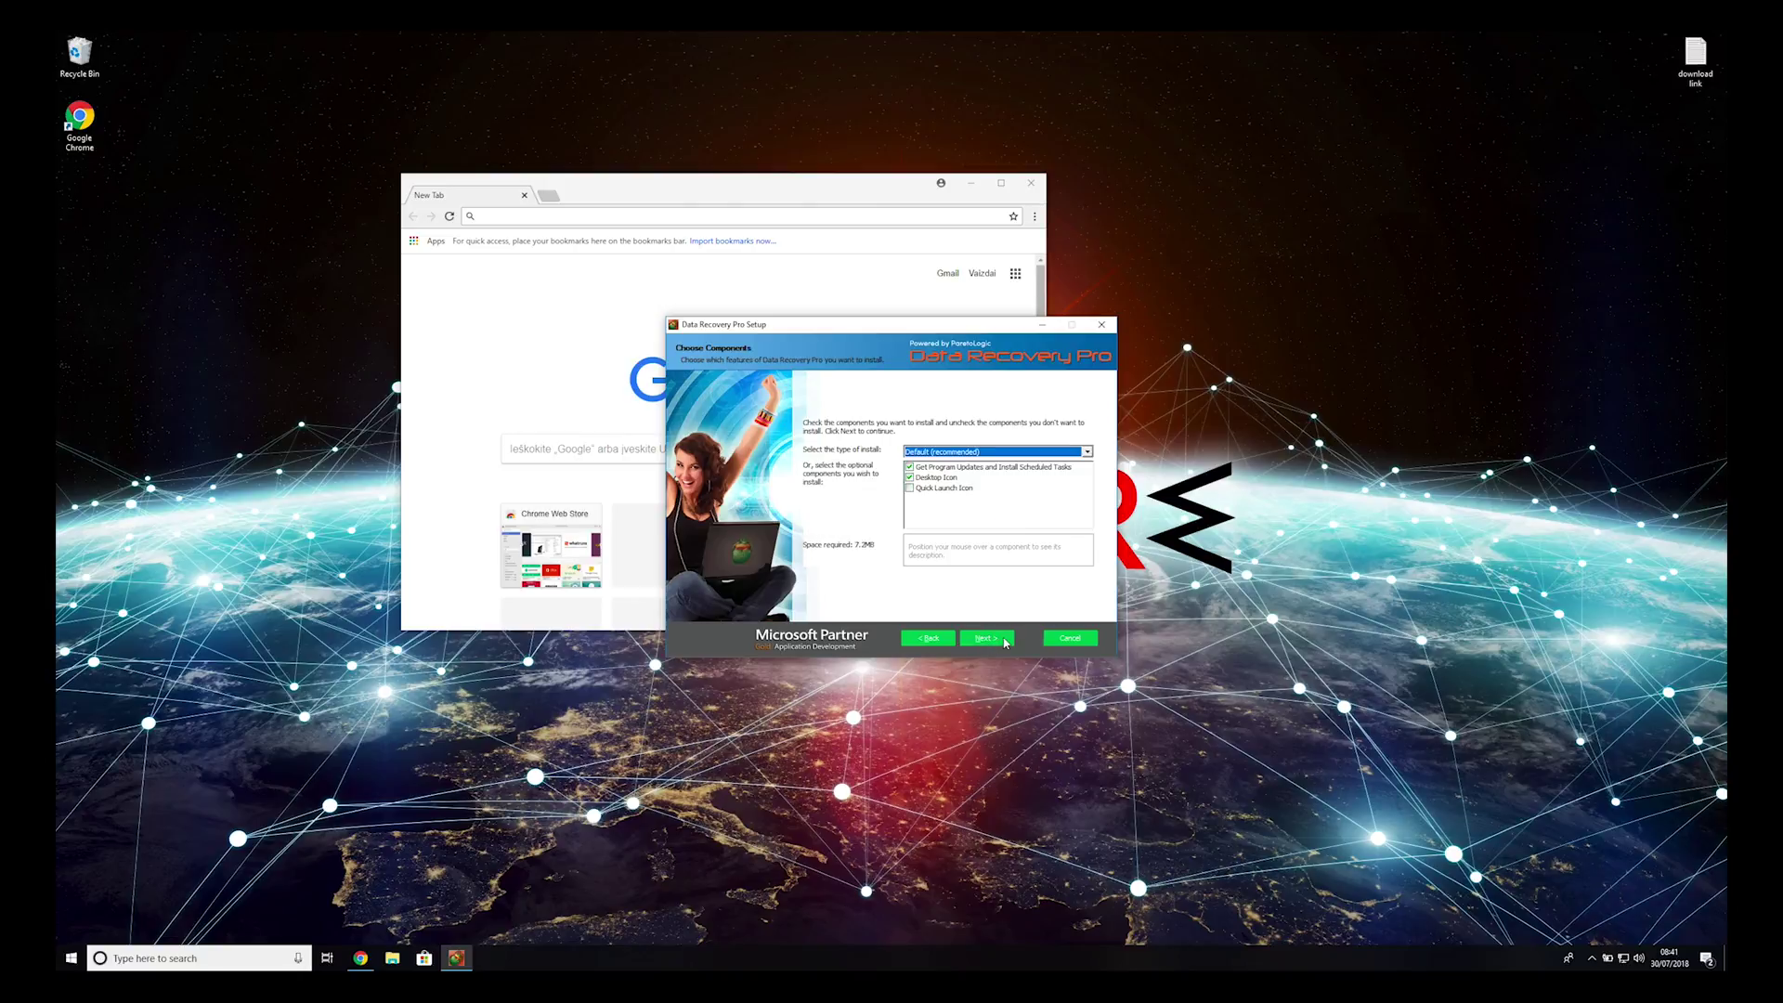
left_click(1004, 639)
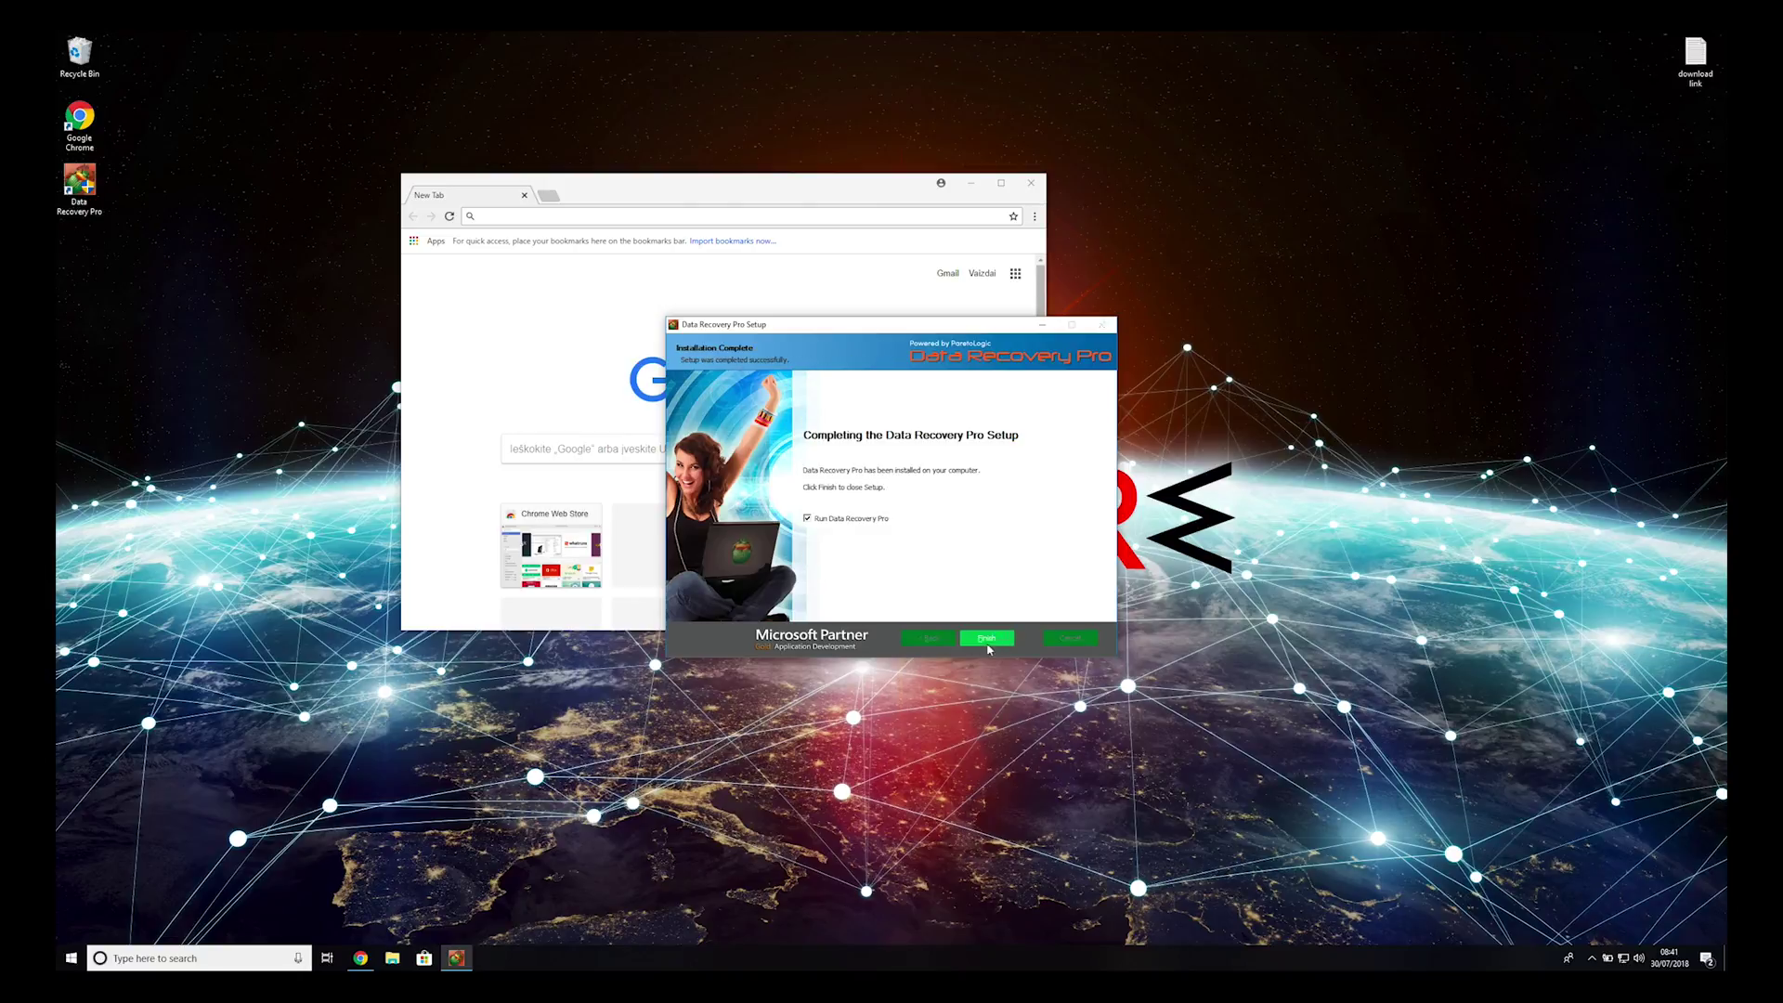
left_click(986, 638)
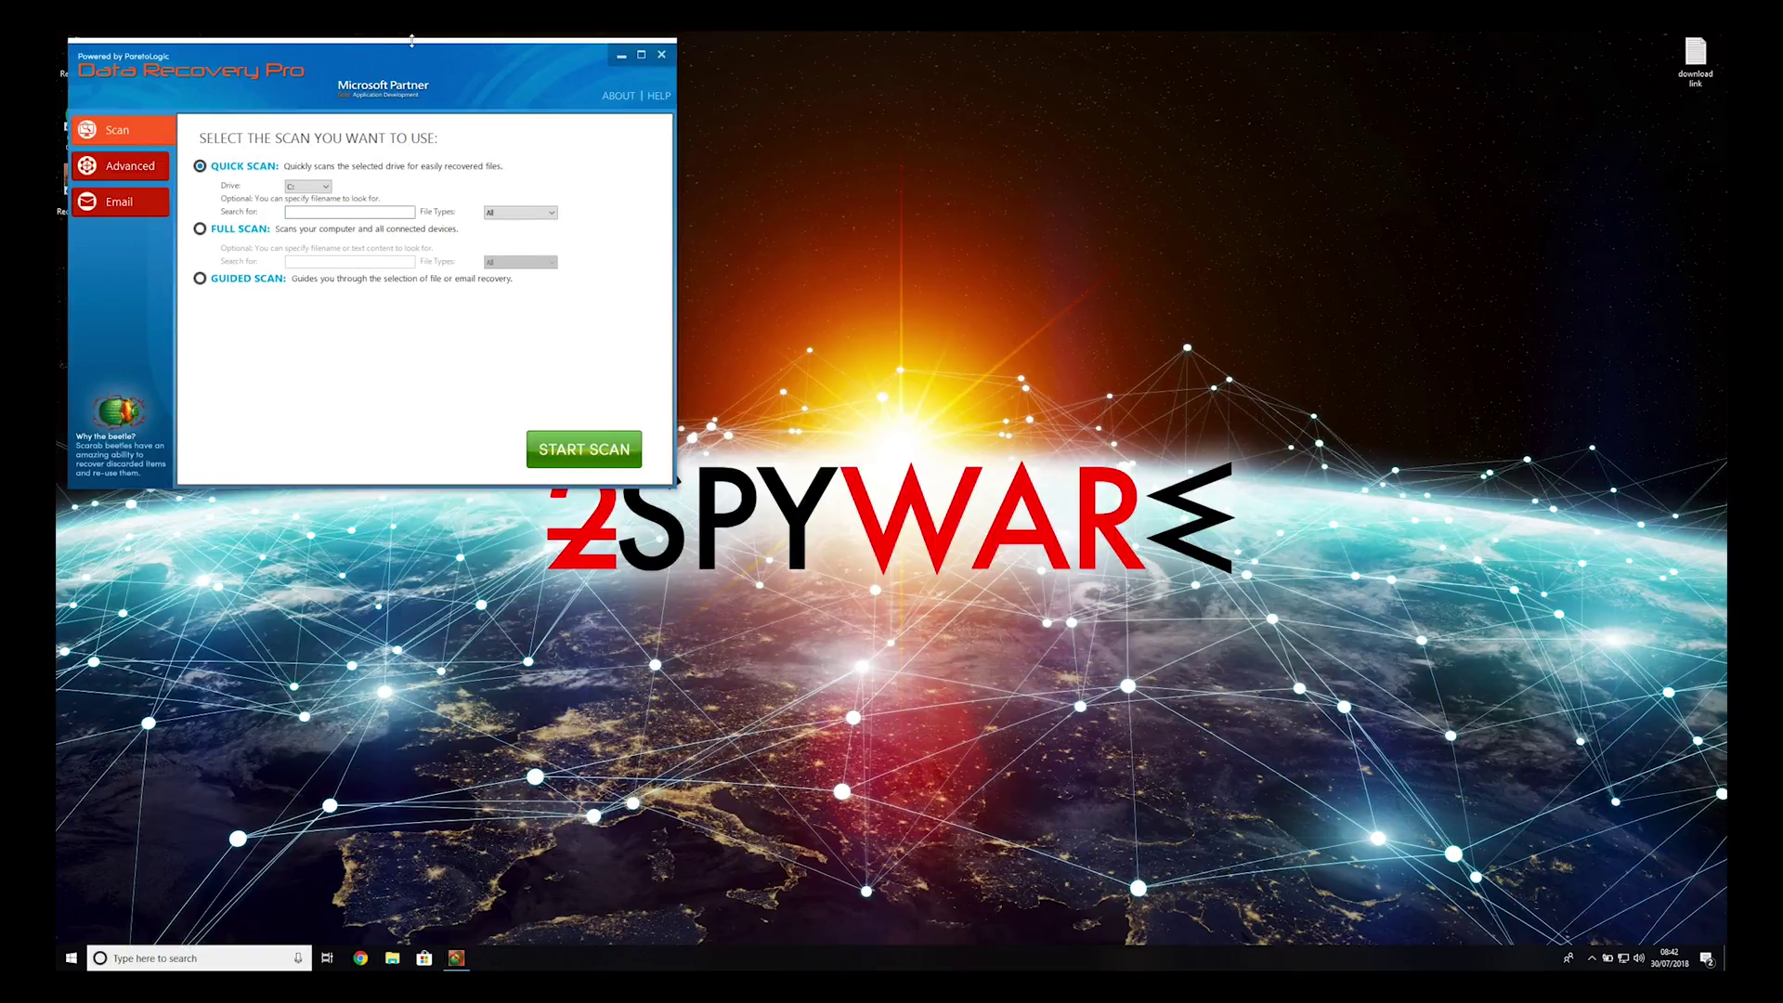